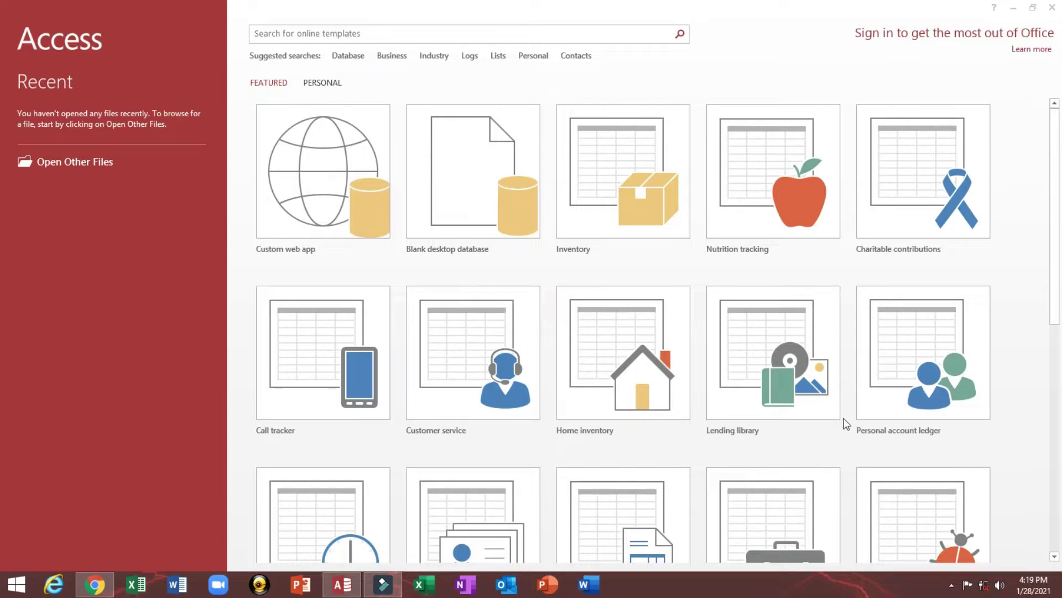
Step: Start a blank desktop database saved on the Desktop as 'Account Tracking System'
left_click(447, 163)
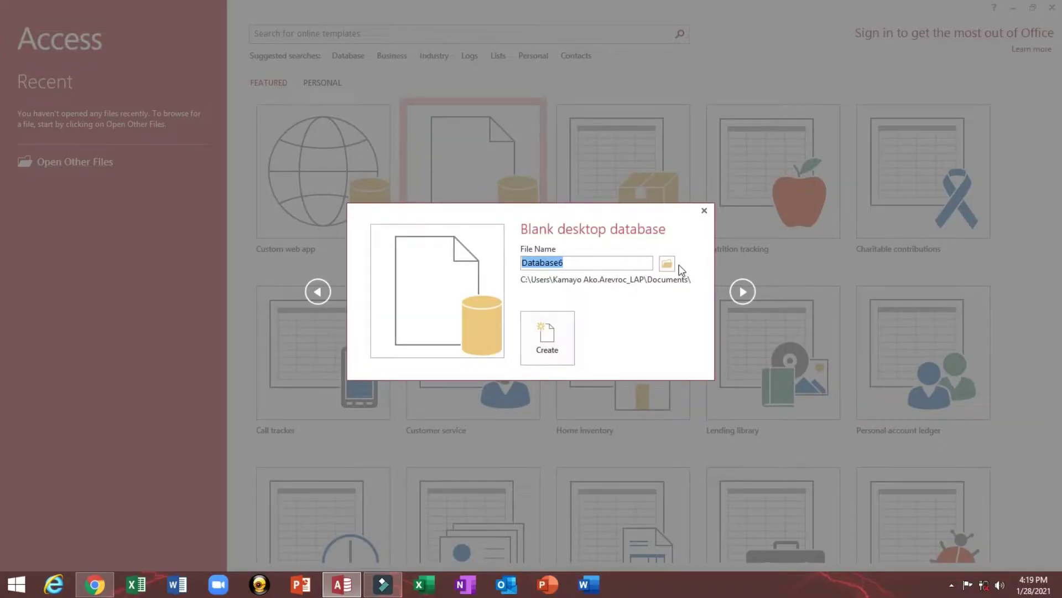
left_click(668, 263)
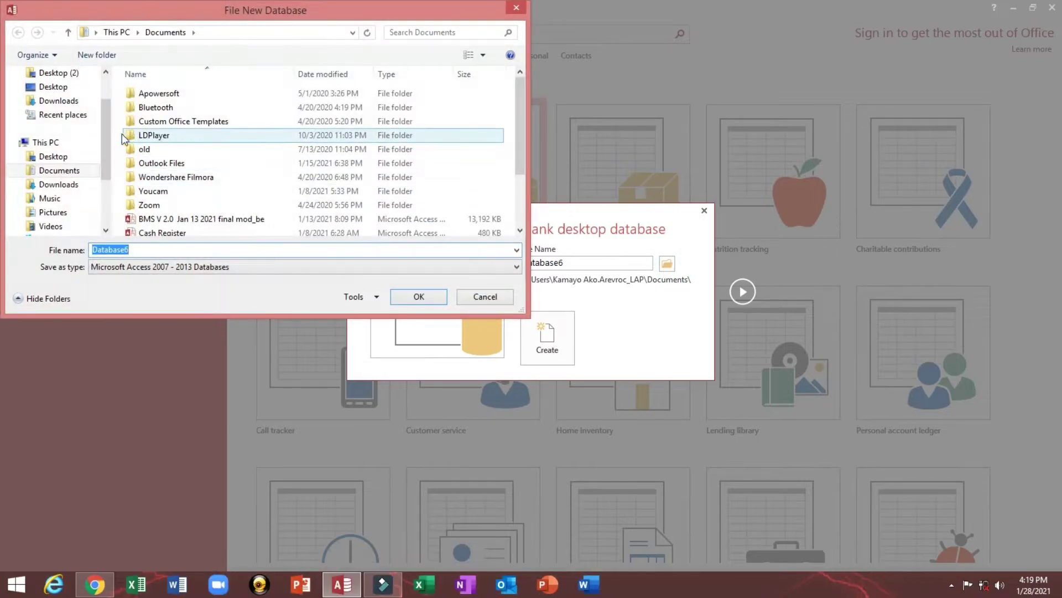
scroll(108, 134, "up", 2)
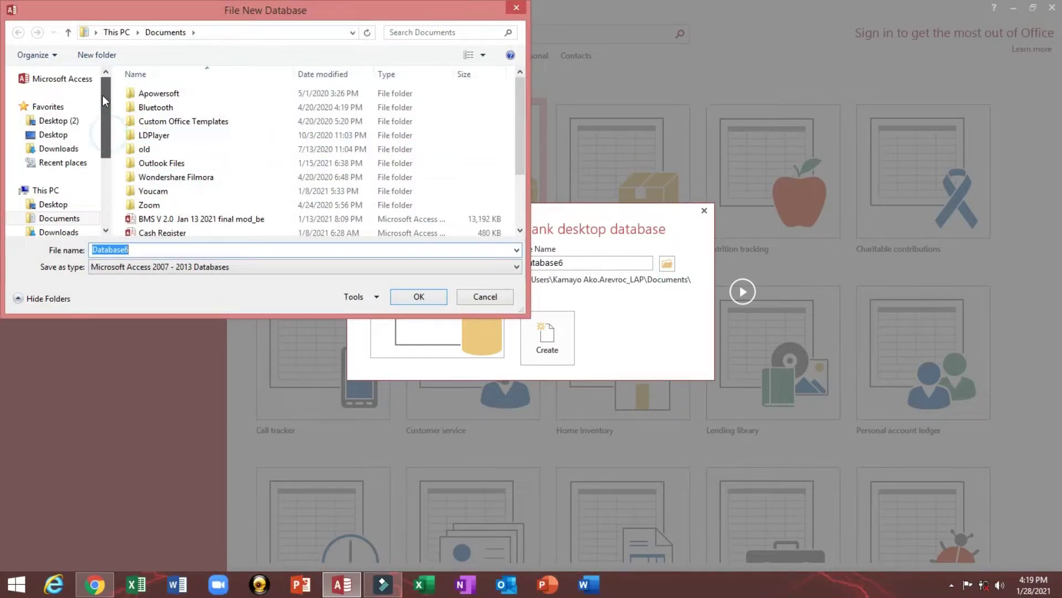
left_click(53, 135)
double_click(148, 250)
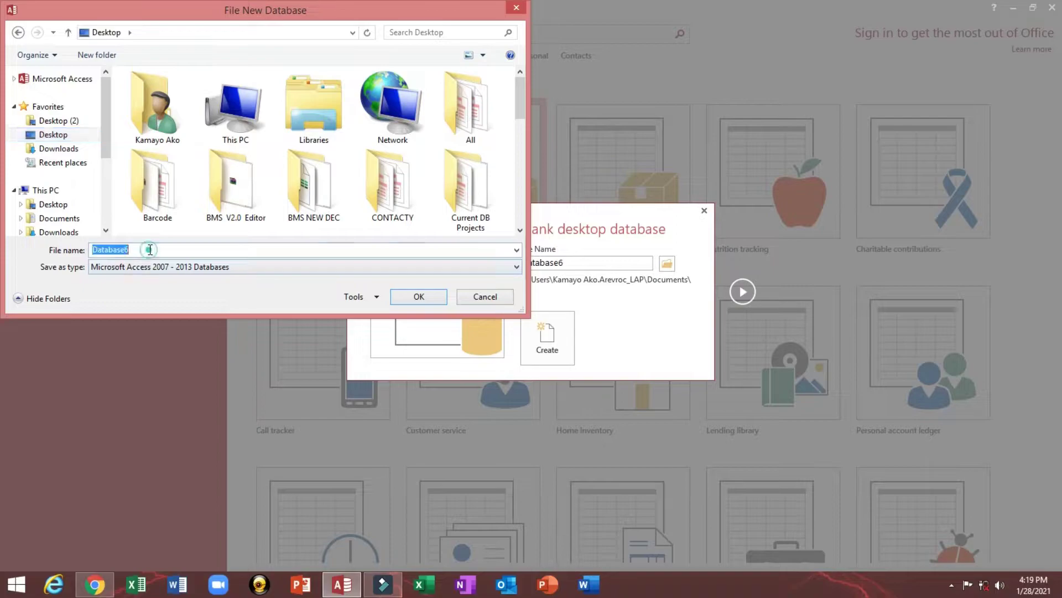
type("Acc")
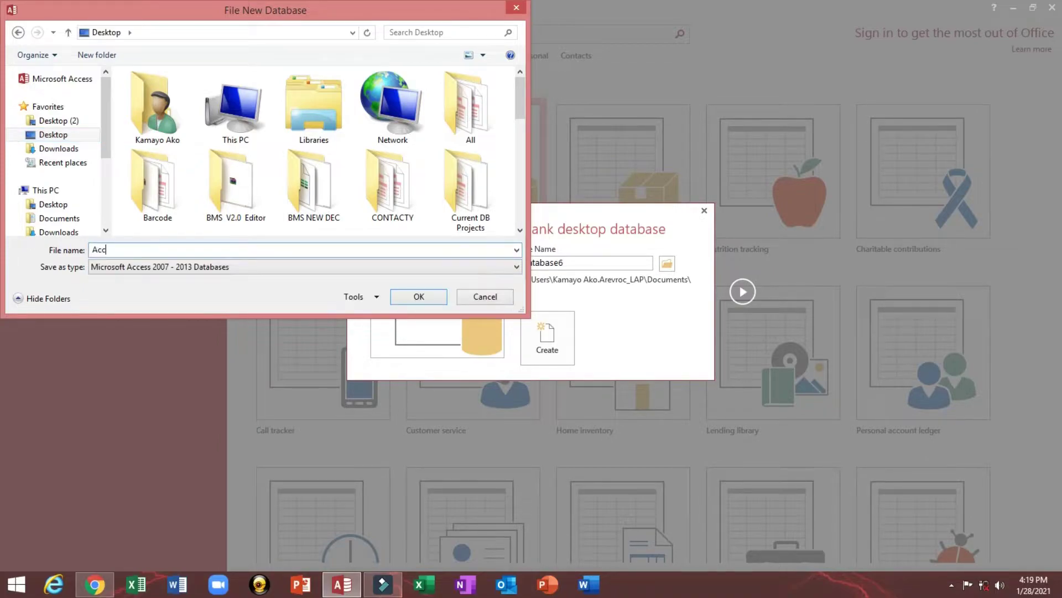
type("ount Tracking System")
Step: Create the Account Tracking System database and begin a new table design
left_click(421, 297)
left_click(546, 349)
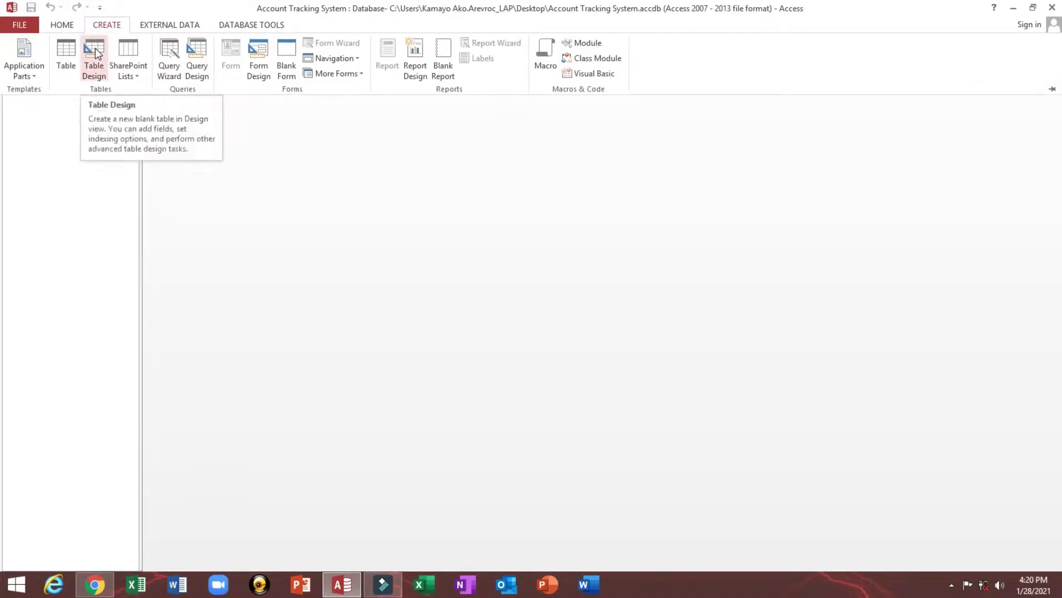
left_click(95, 50)
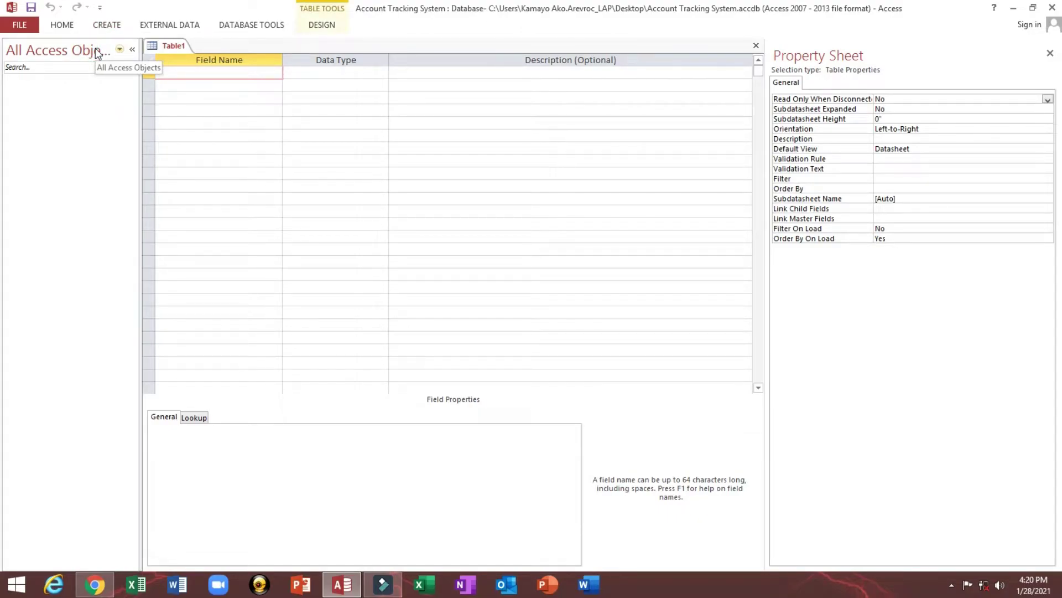
Step: Add an AccountNo field of type AutoNumber and make it the primary key
type("Accou")
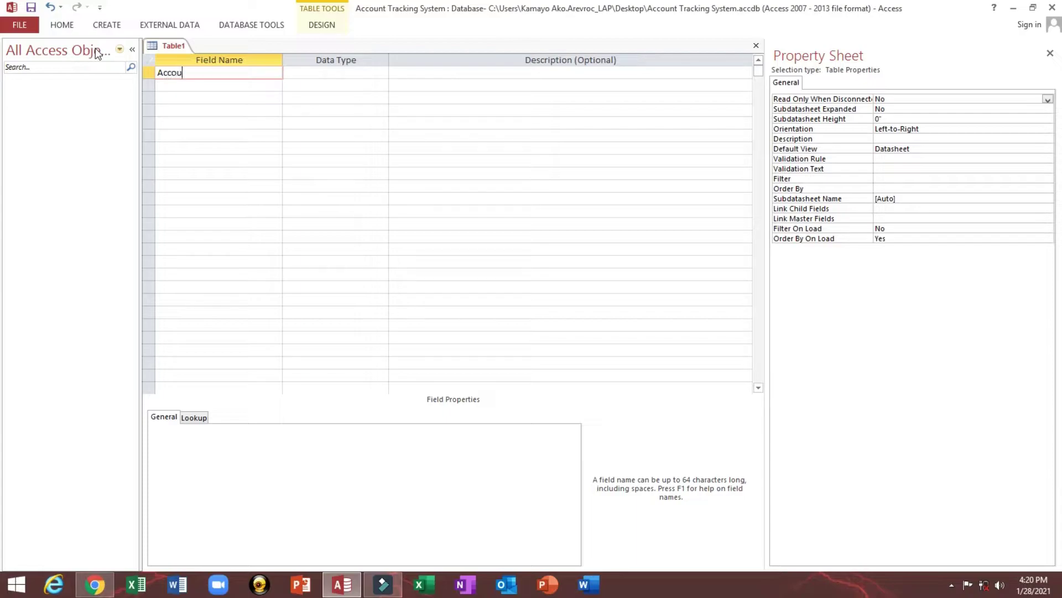
type("ntNO")
key("BackSpace")
type("o")
key("Tab")
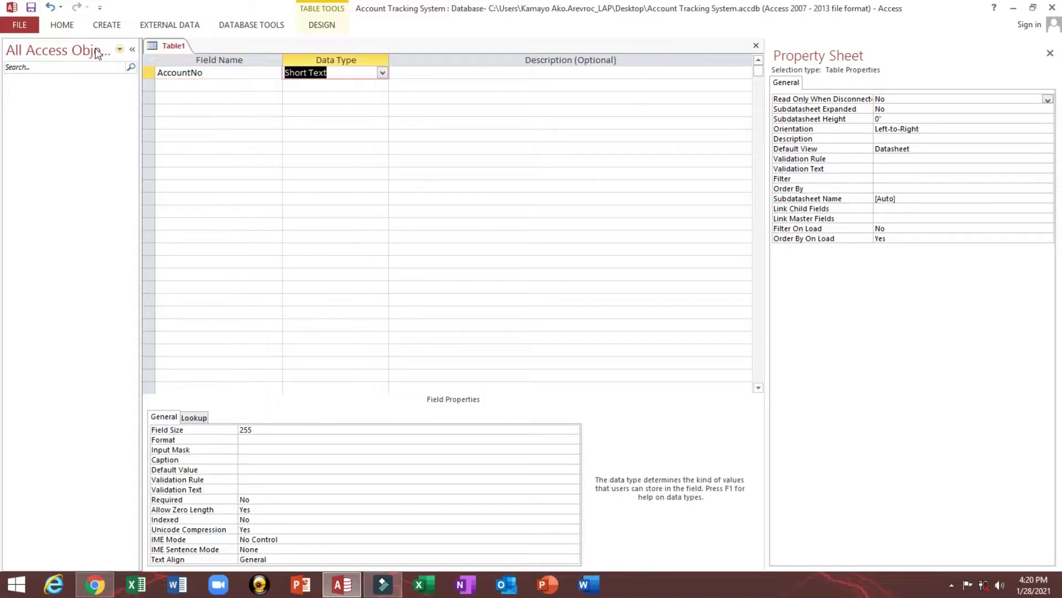
type("autoNumber")
key("Tab")
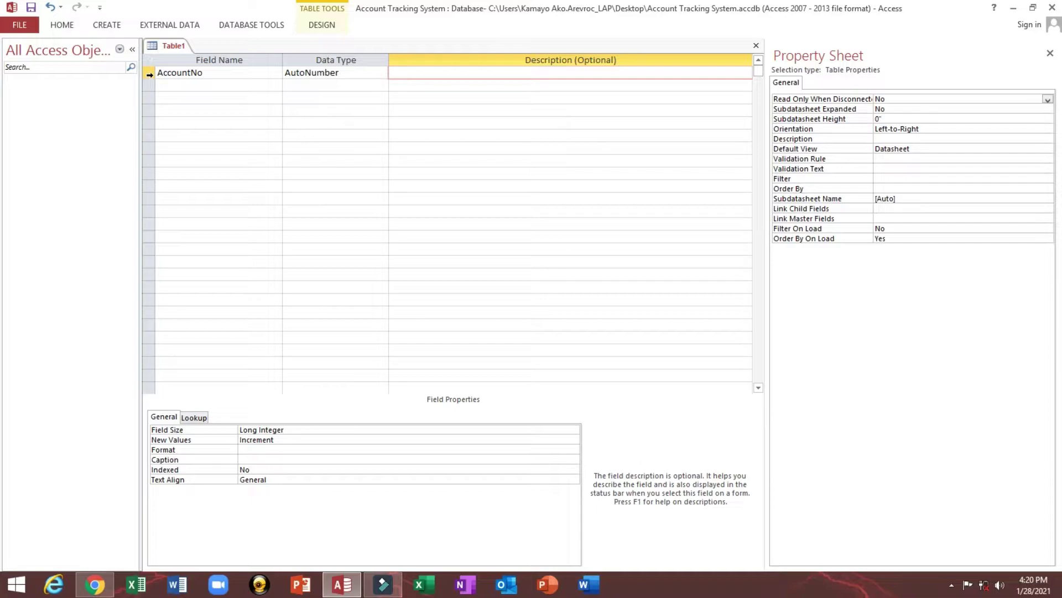
left_click(145, 75)
right_click(145, 75)
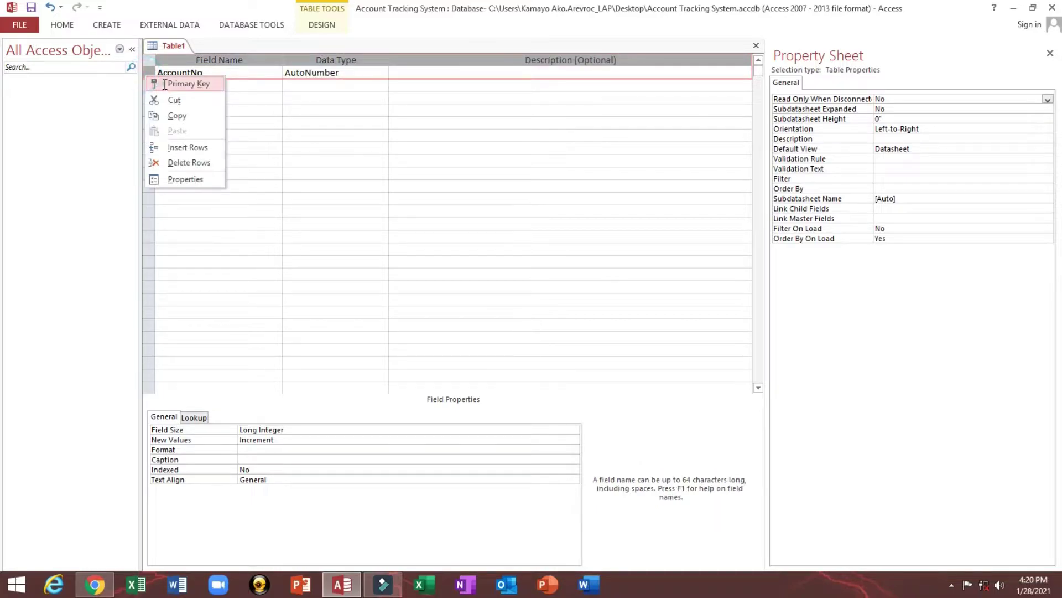
left_click(164, 84)
Step: Add AccountName, AccountNumber and AccountType as Short Text fields
left_click(166, 84)
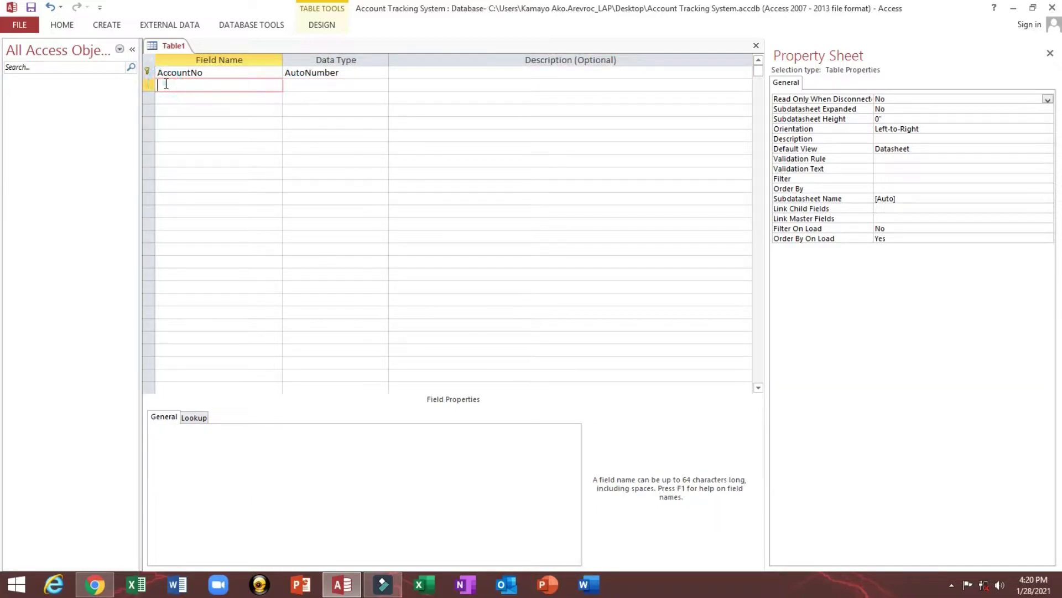
type("AccountName")
key("Tab")
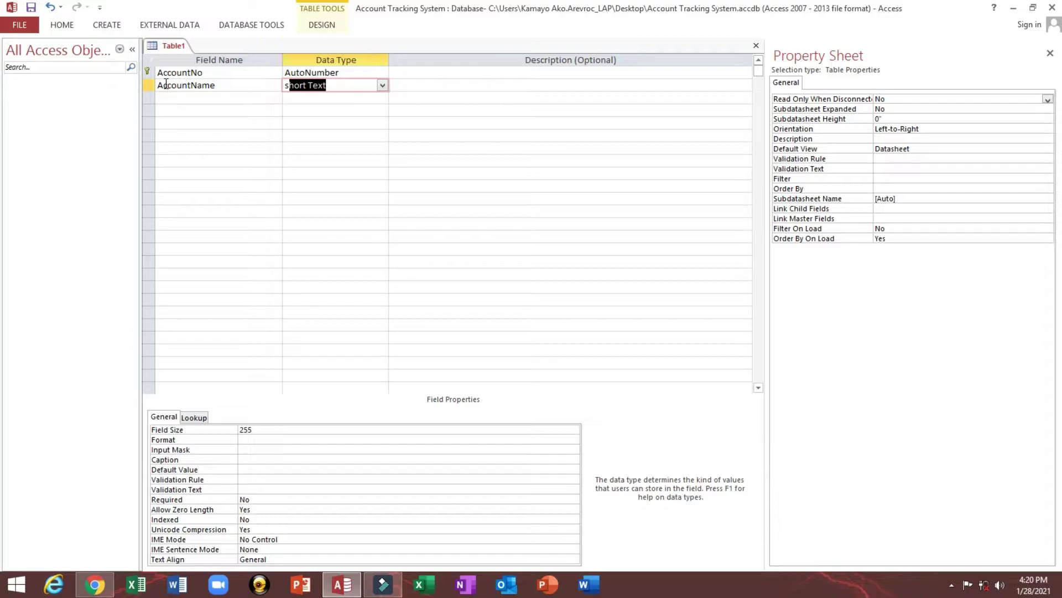
left_click(179, 97)
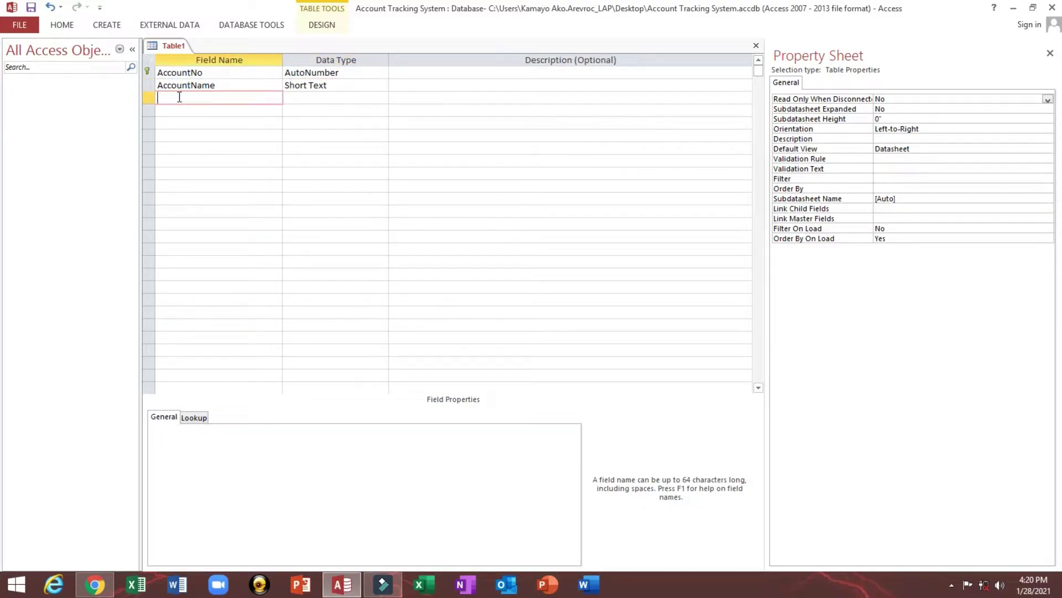
type("AccountNumber")
key("Tab")
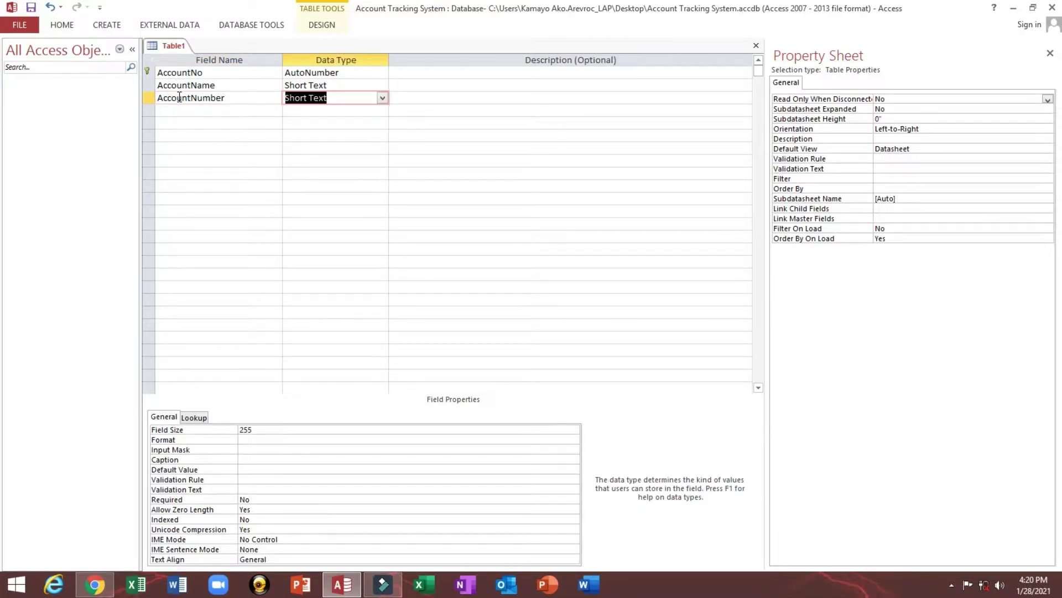
key("Tab")
key("Tab")
type("Ac")
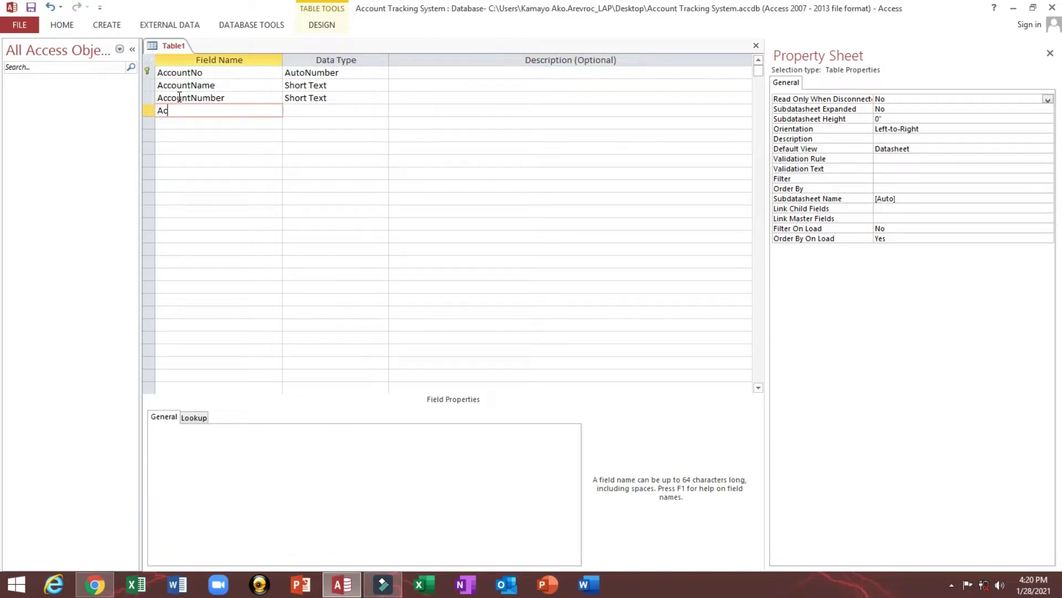
type("countType")
key("Tab")
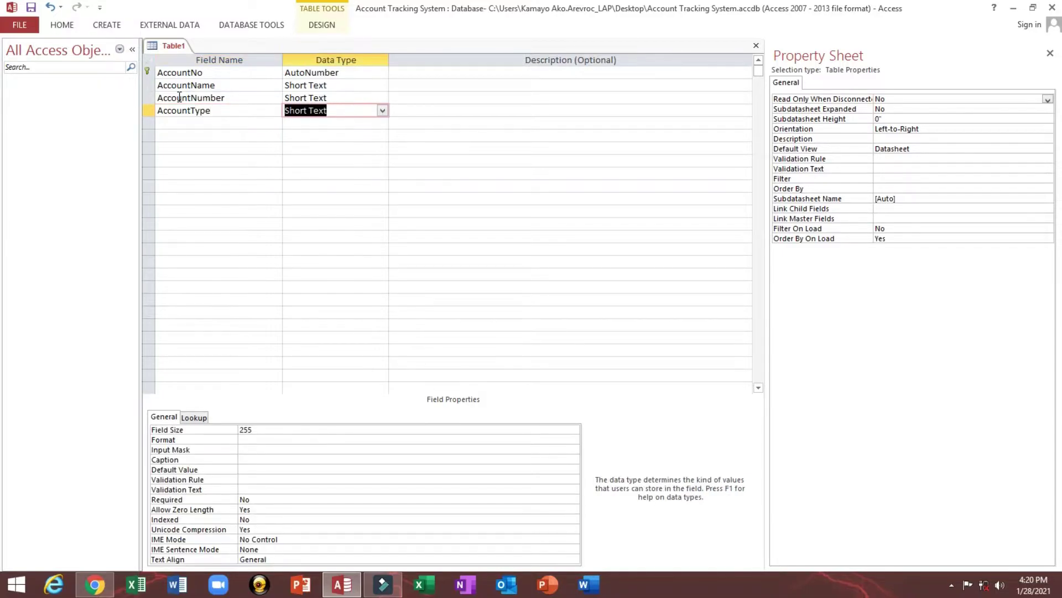
Step: Save the table as tblAccounts and close its design view
key("ctrl+s")
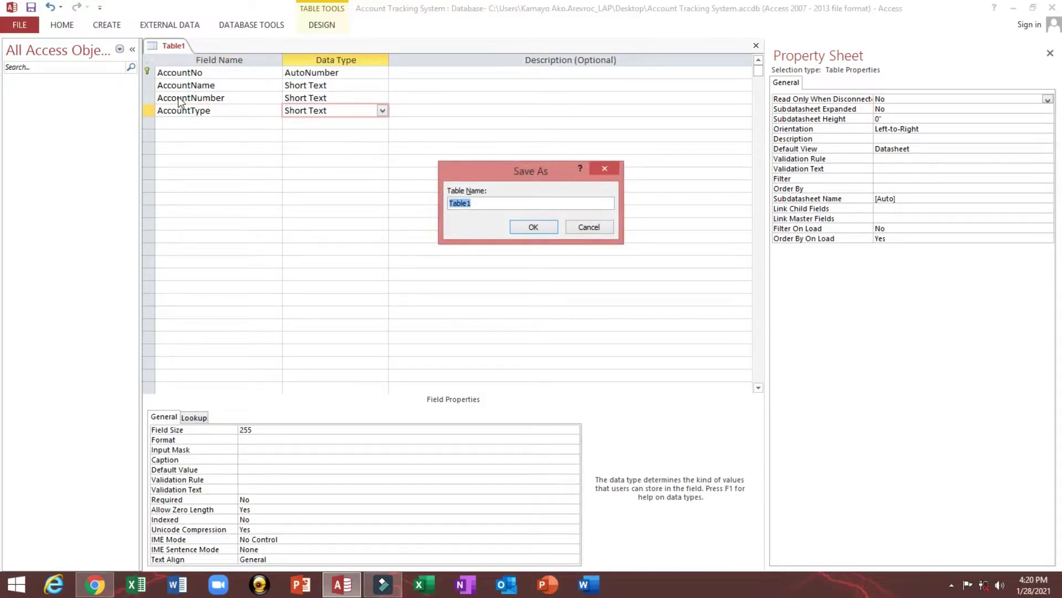
type("tb")
type("lAccounts")
left_click(513, 228)
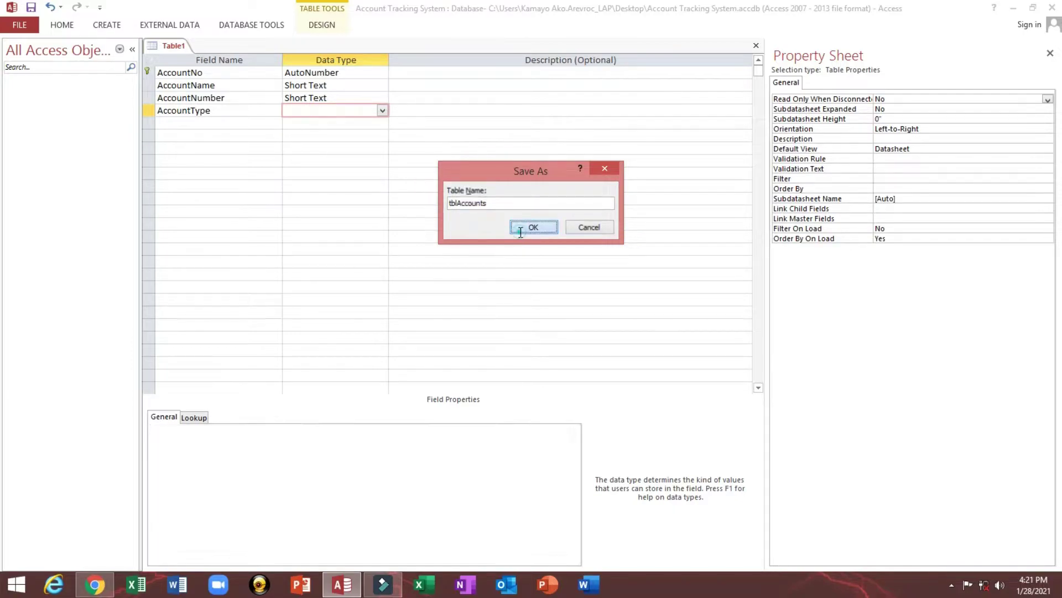
left_click(756, 45)
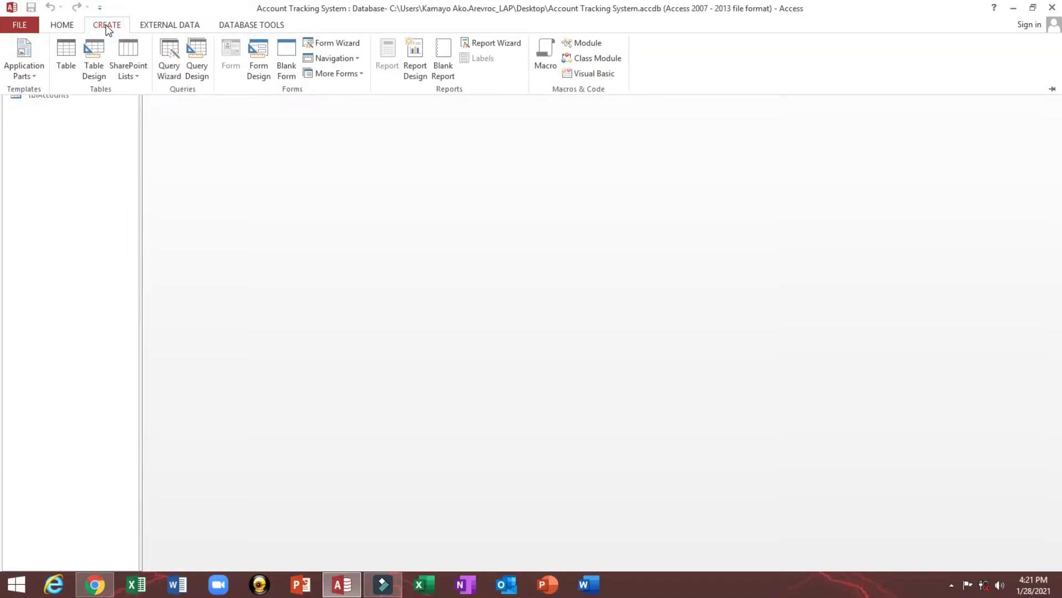
Step: In a new table design, add SourceID as AutoNumber primary key and a Source text field
left_click(94, 71)
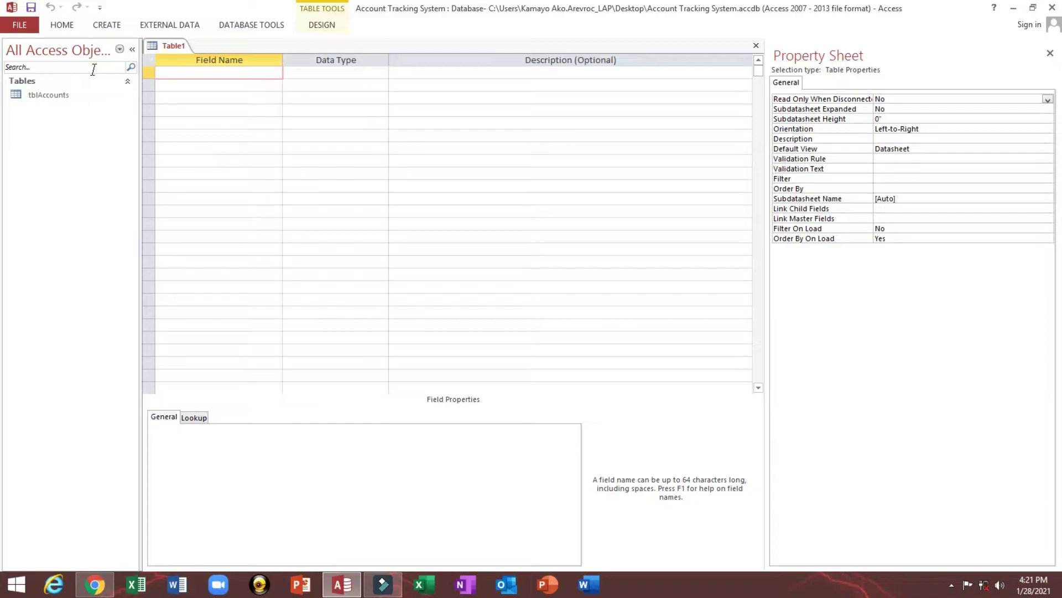
type("SourceID")
key("Tab")
type("a")
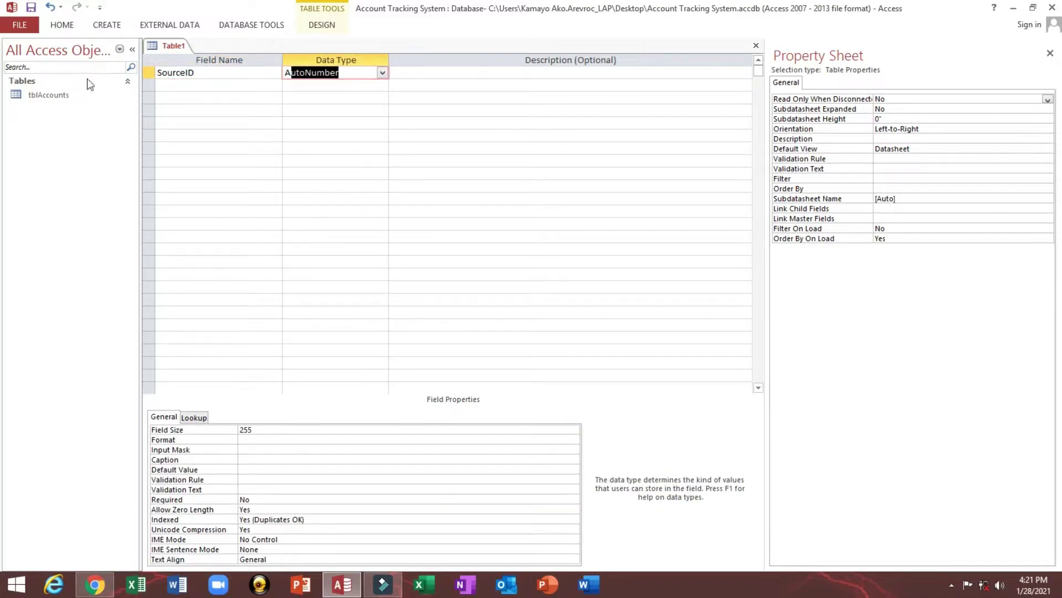
right_click(148, 73)
left_click(155, 80)
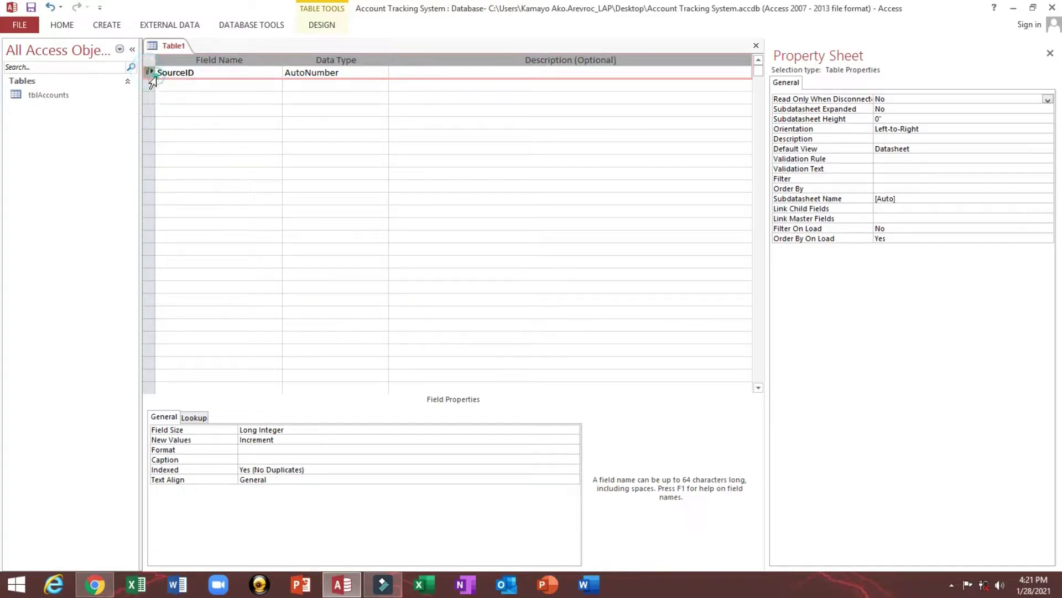
left_click(176, 86)
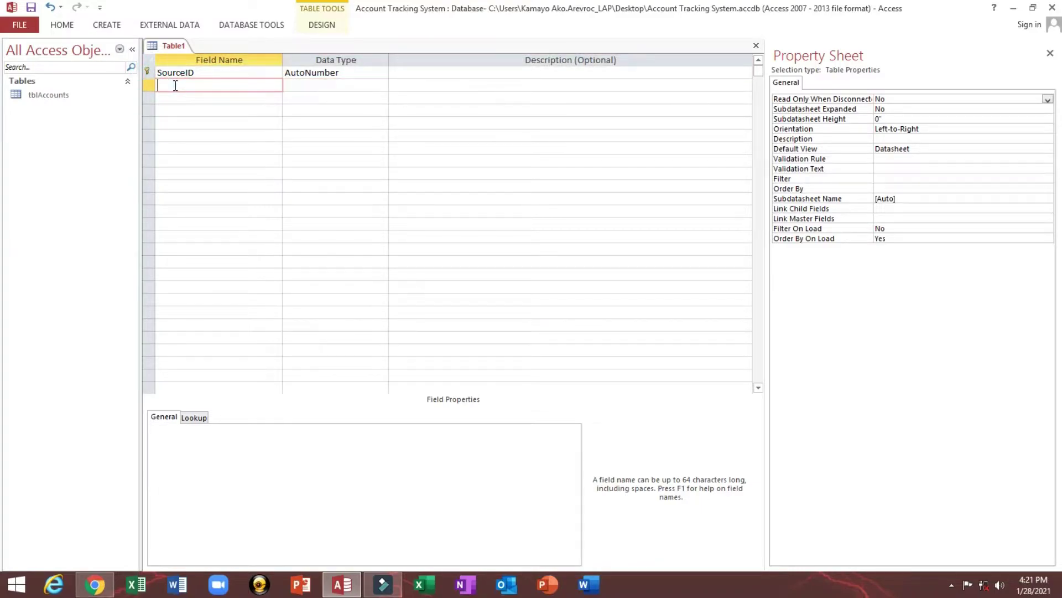
type("Source")
left_click(326, 83)
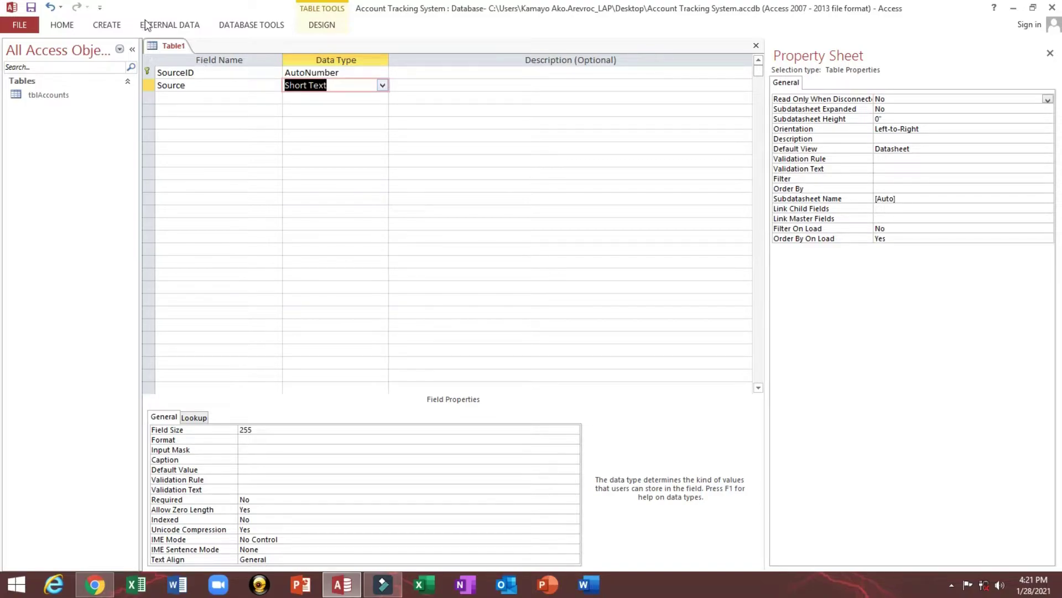
Step: Save the table as tblSources and close its design
key("ctrl+s")
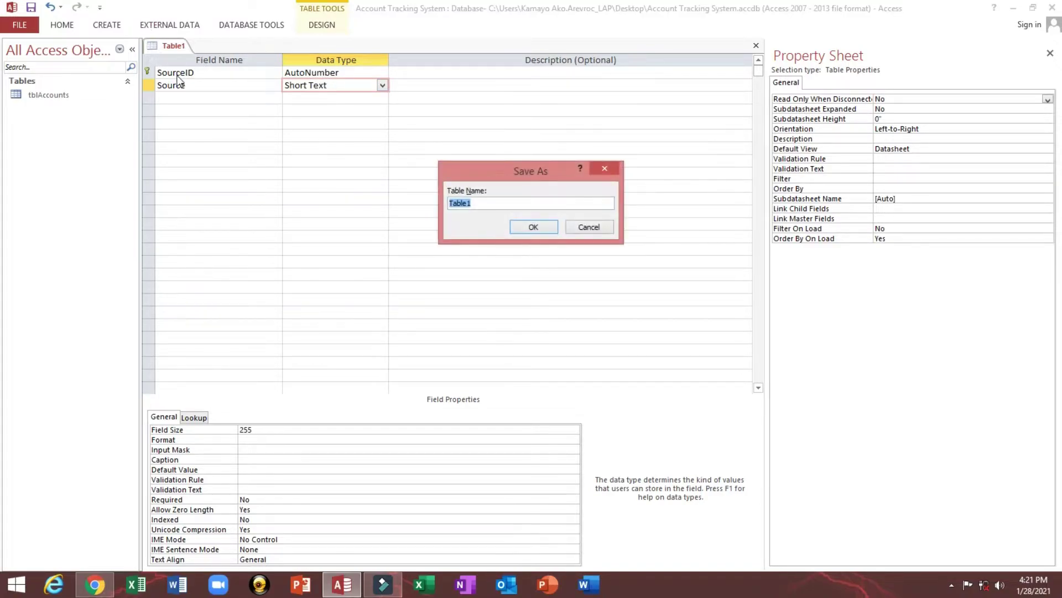
type("tblSources")
left_click(533, 227)
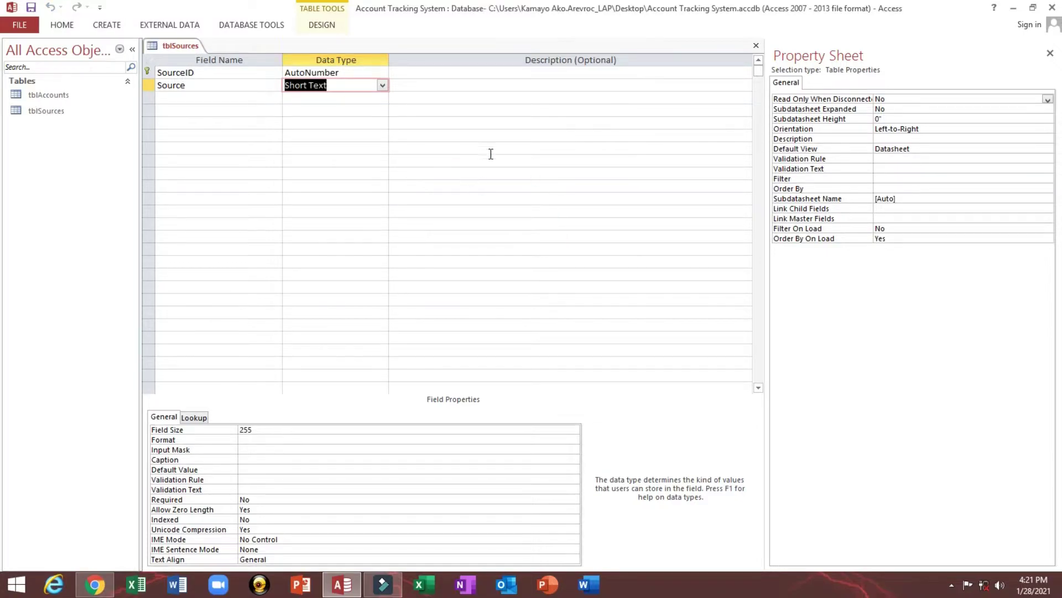
left_click(756, 47)
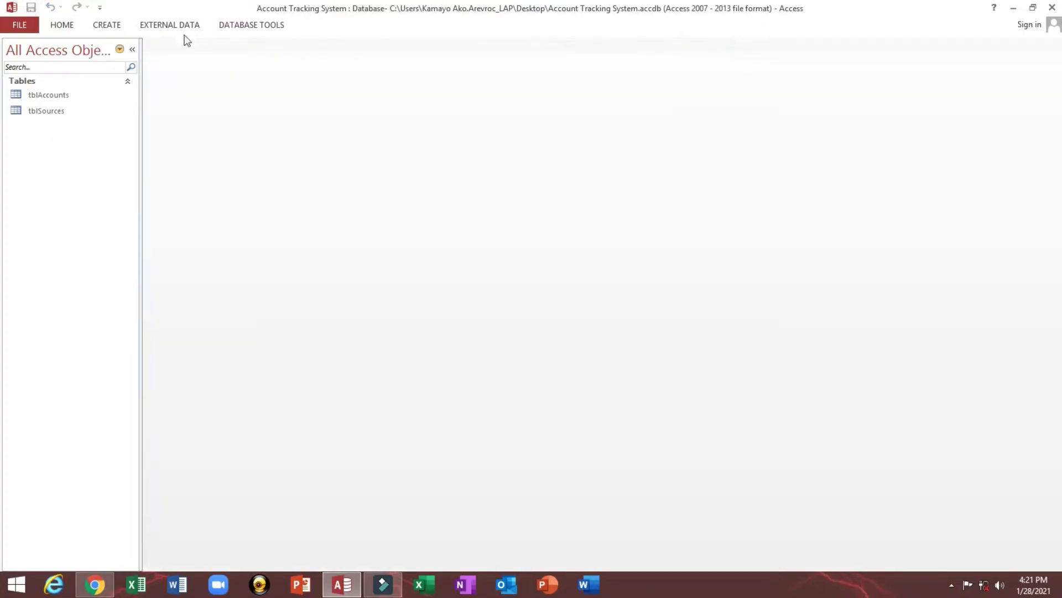
Step: Start a third table design with TransID as an AutoNumber field
left_click(107, 27)
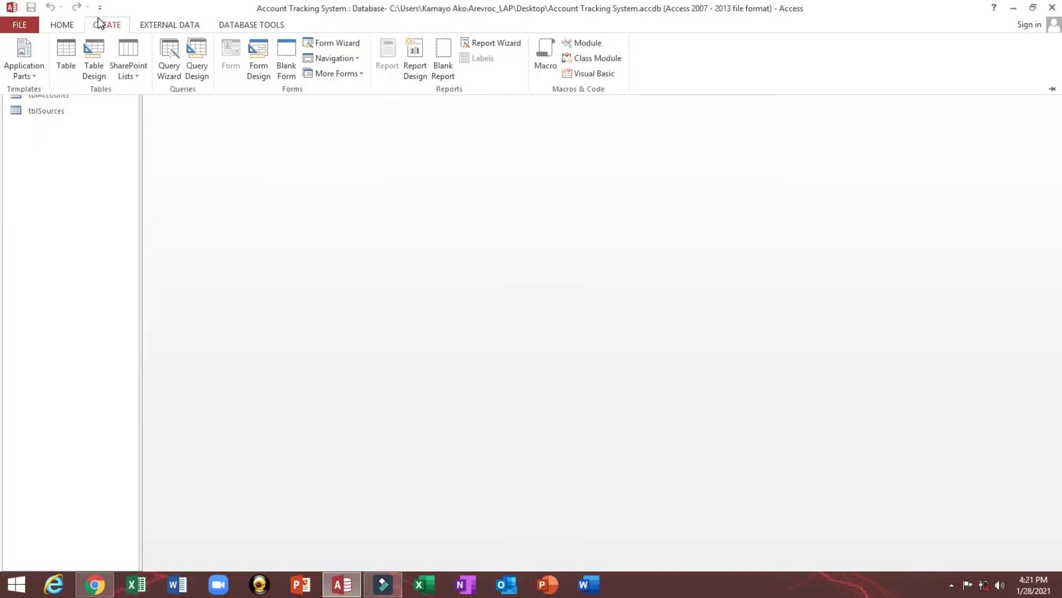
left_click(95, 64)
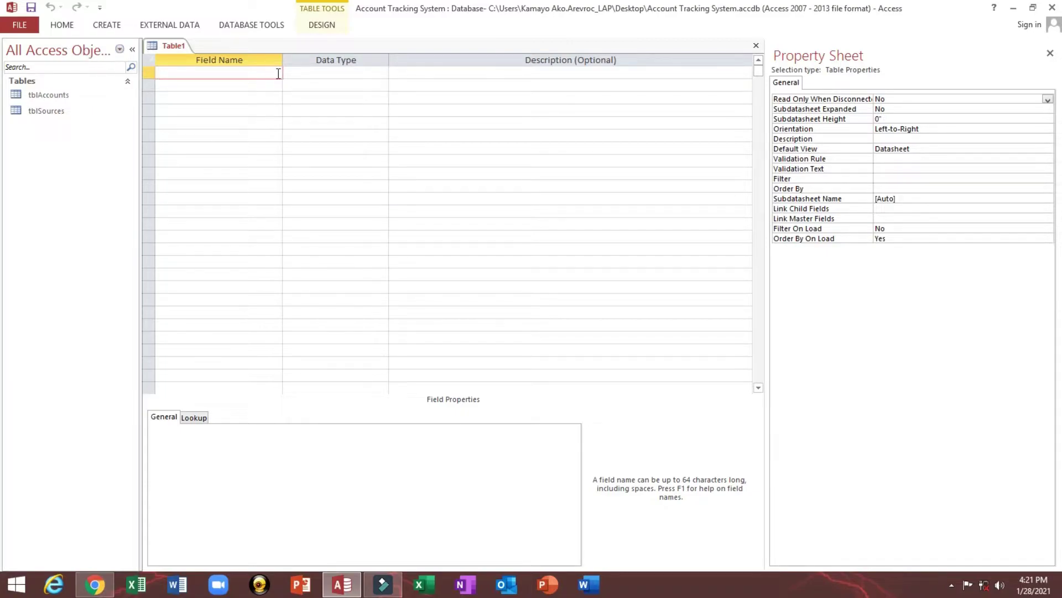
type("TransID")
key("Tab")
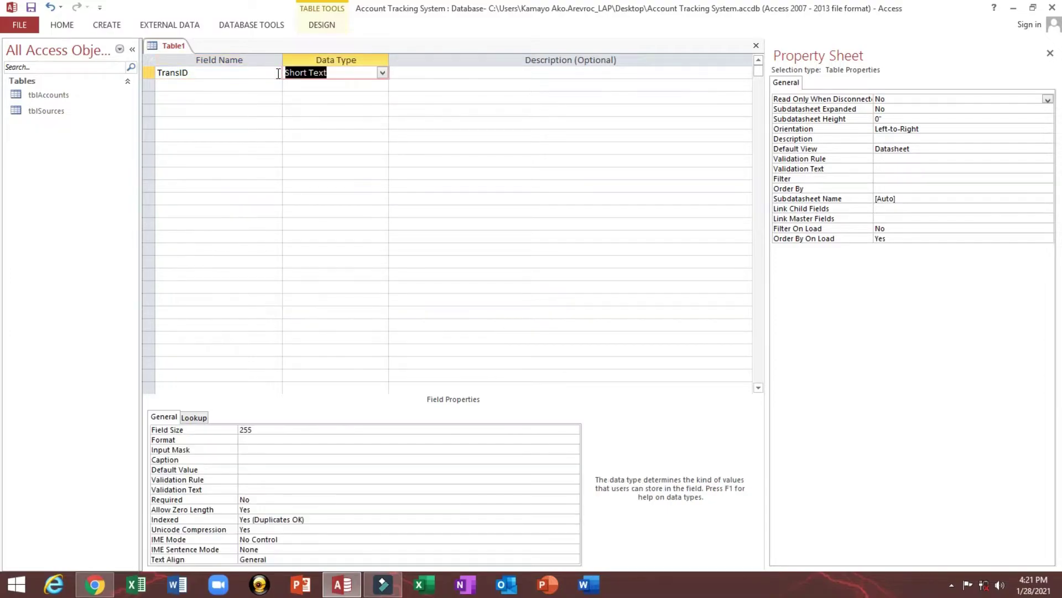
type("a")
key("Tab")
key("Tab")
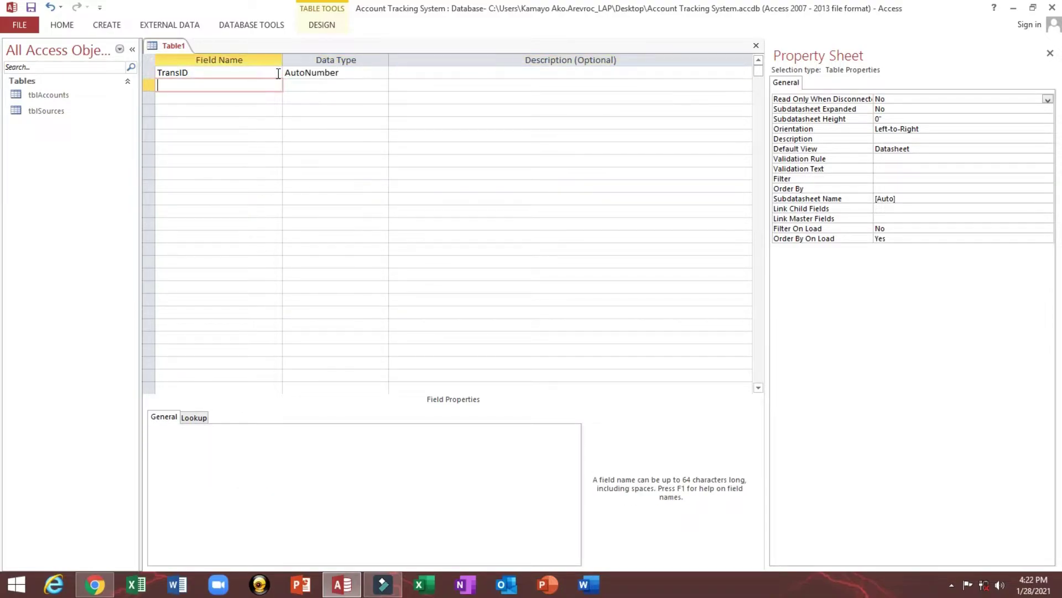
Step: Add TransDate as Date/Time and a Particulars field below it
type("t")
key("BackSpace")
type("TransDate")
key("Tab")
type("d")
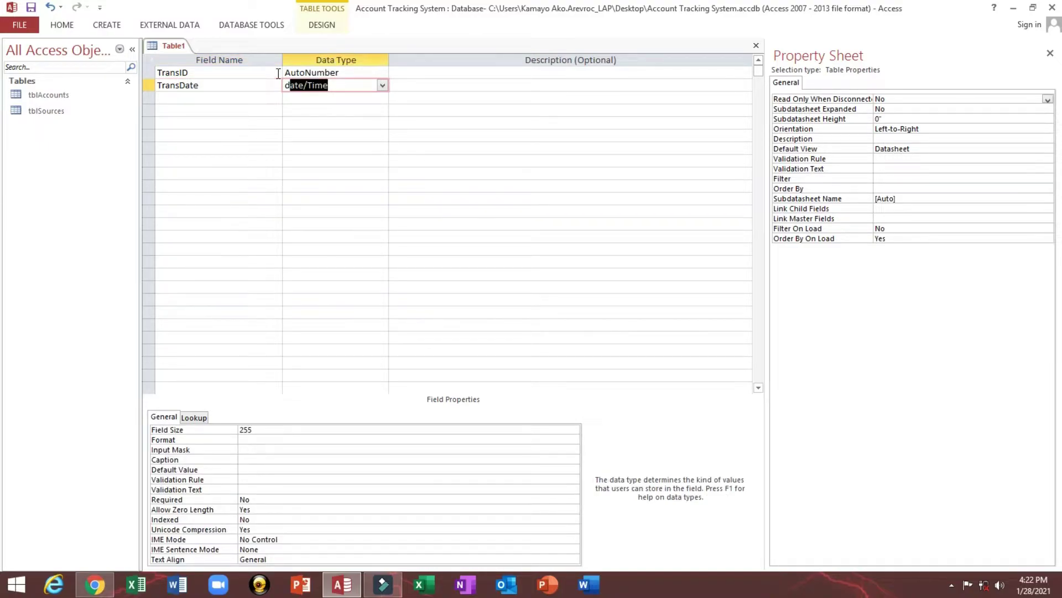
key("Tab")
key("Tab")
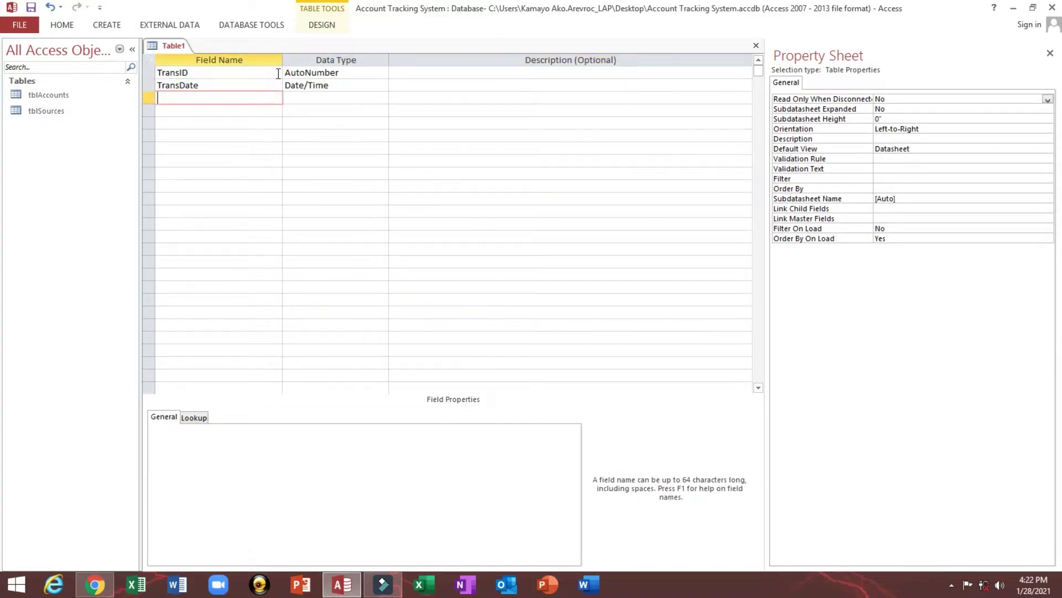
type("Particulars")
key("Tab")
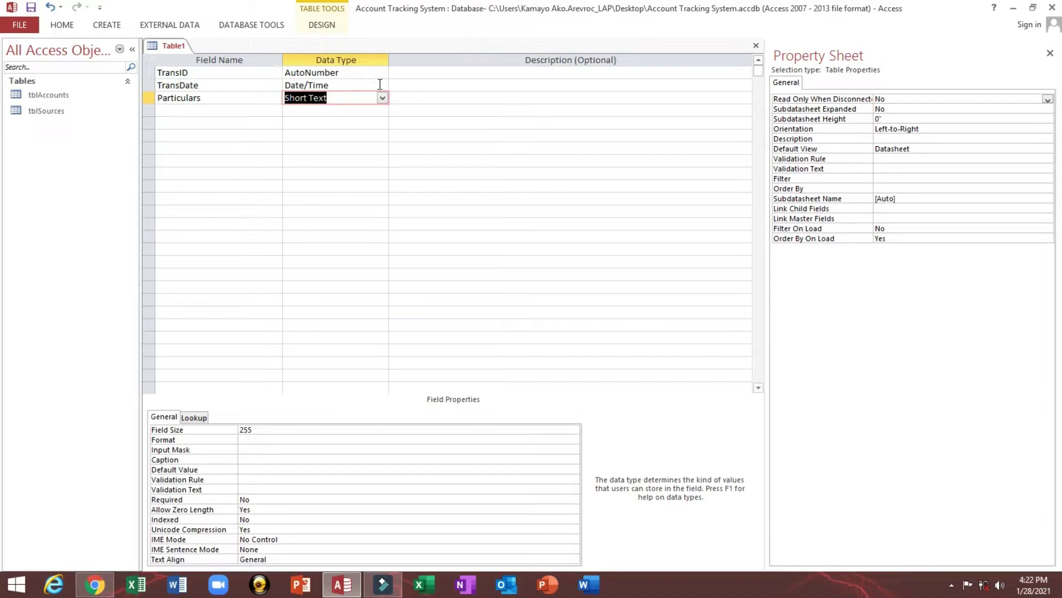
Step: Make Particulars a Lookup Wizard field on tblSources, using SourceID and Source with the key column hidden
left_click(383, 98)
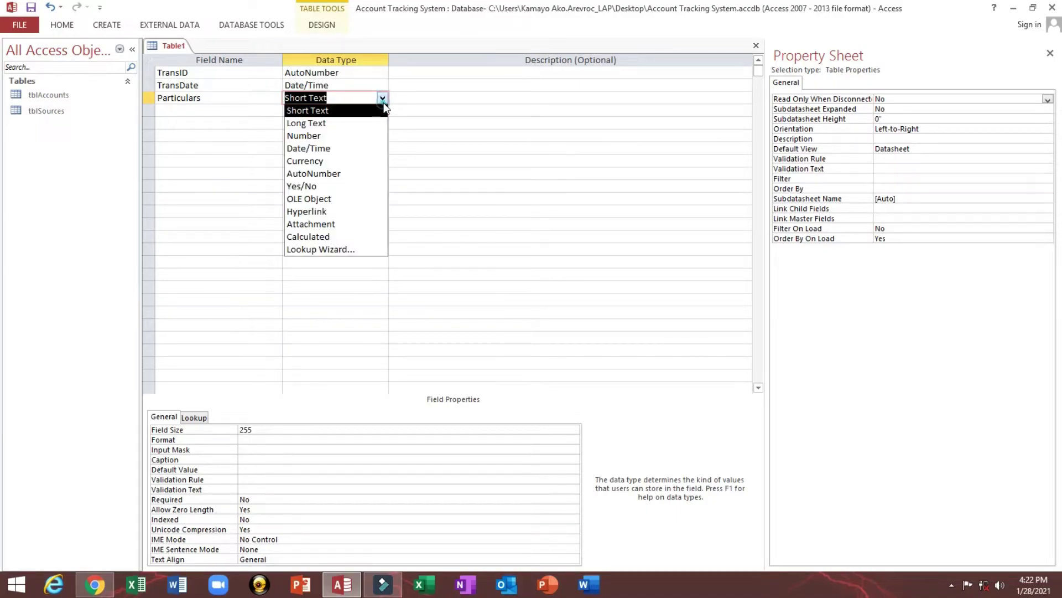
left_click(326, 249)
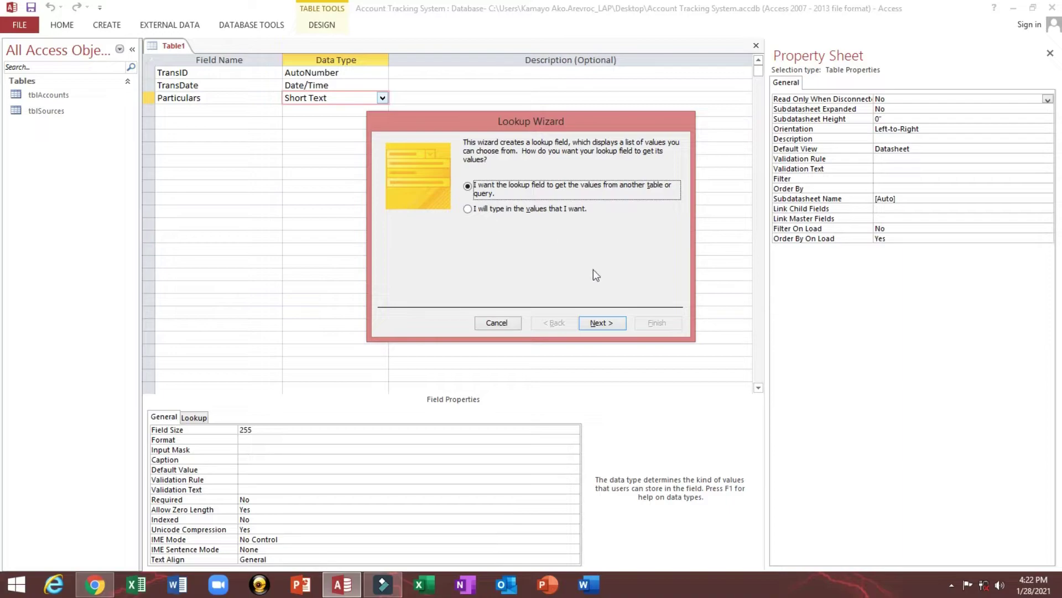
left_click(603, 323)
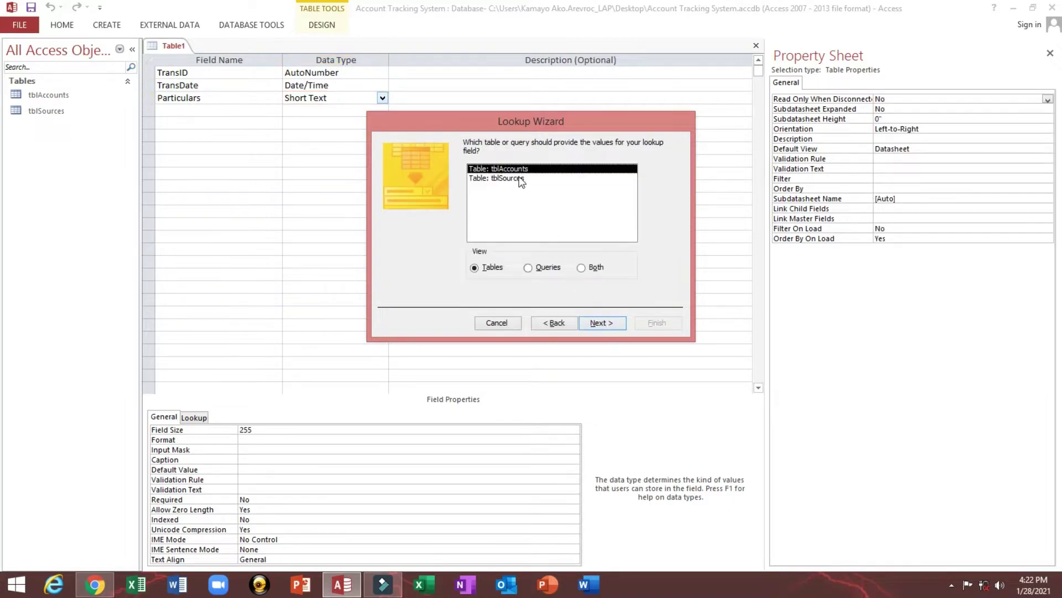
left_click(518, 178)
left_click(596, 325)
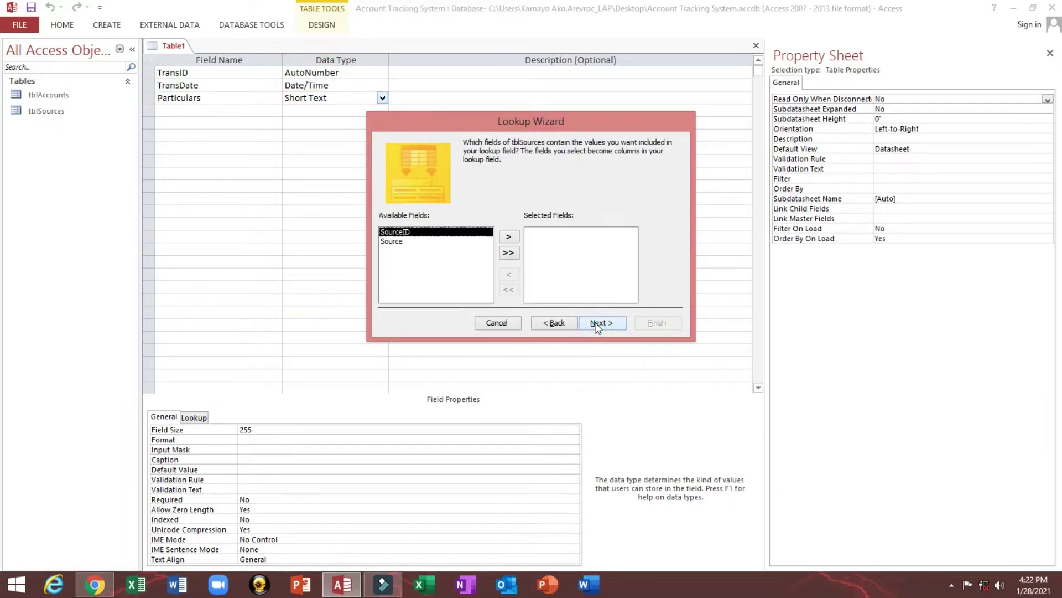
left_click(509, 252)
left_click(597, 325)
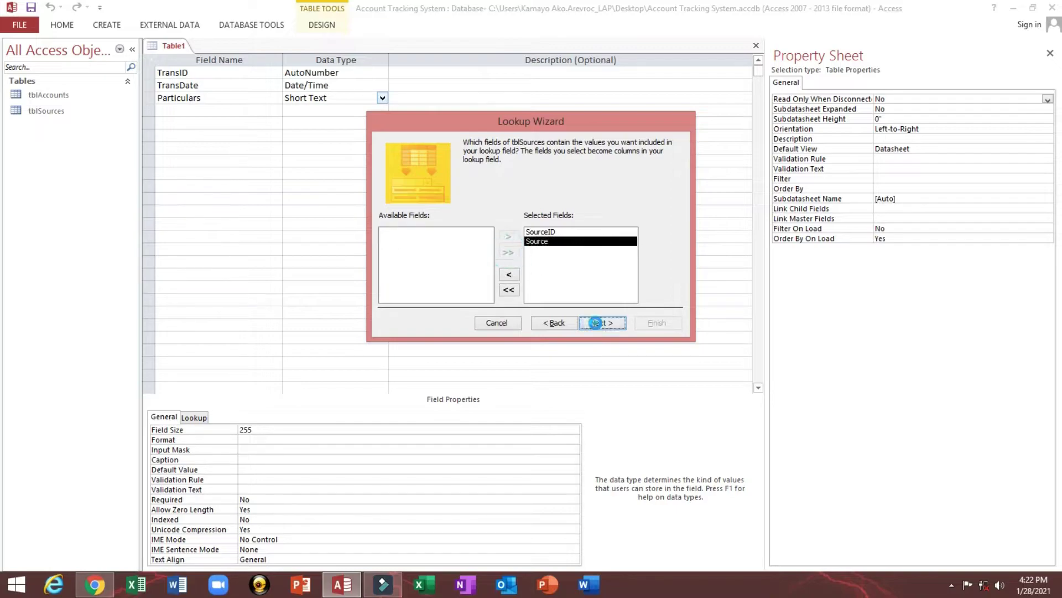
left_click(598, 325)
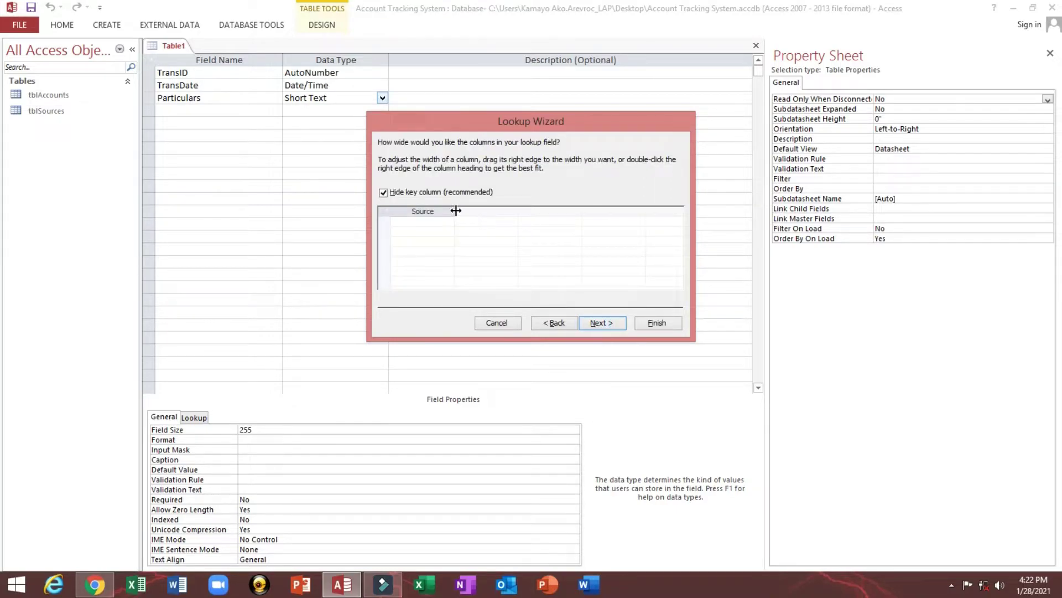
left_click_drag(455, 211, 539, 210)
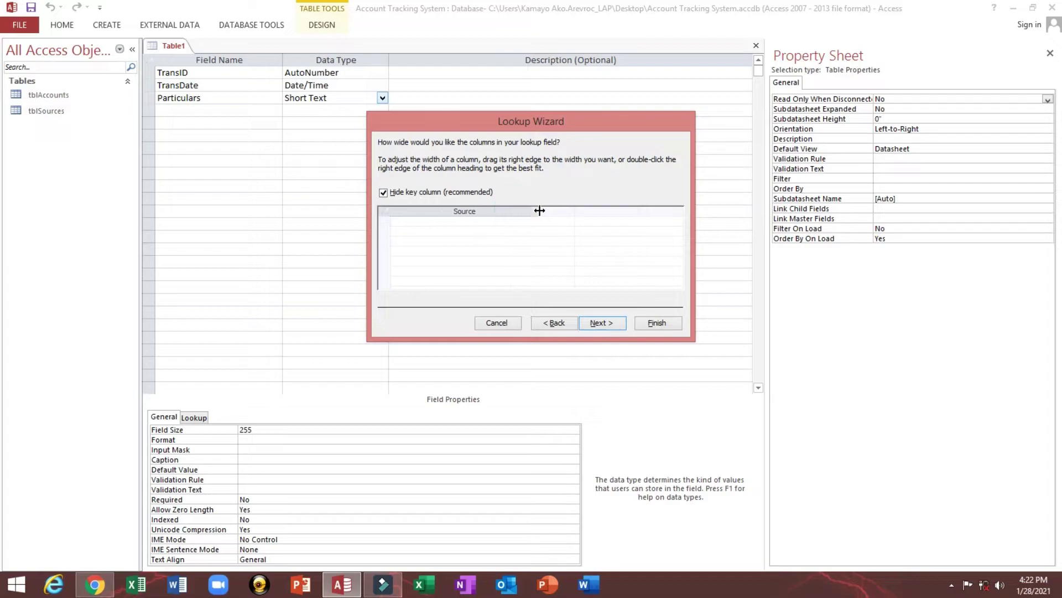
left_click(383, 192)
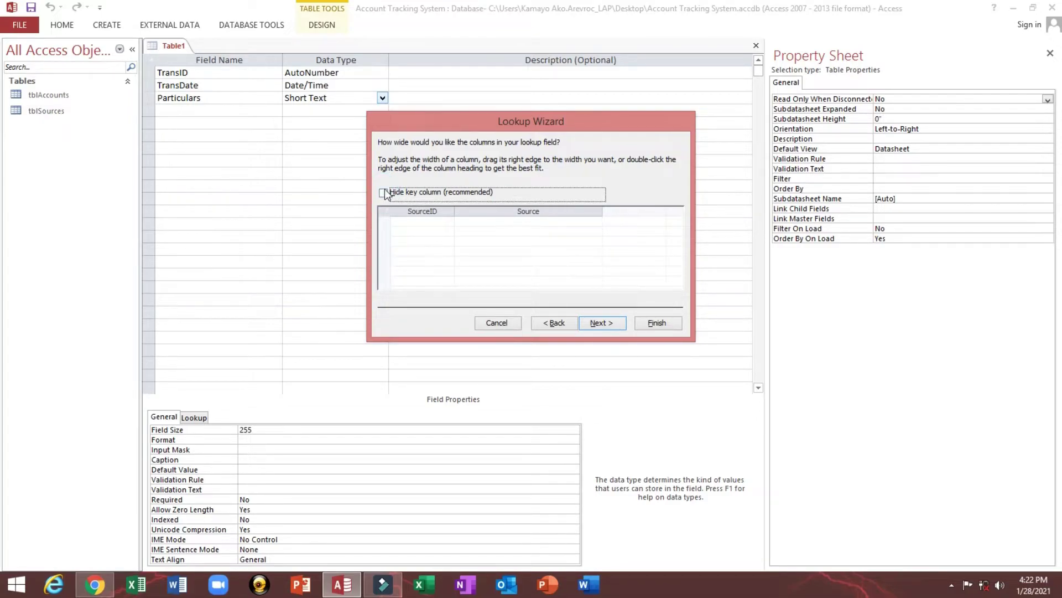
left_click(383, 193)
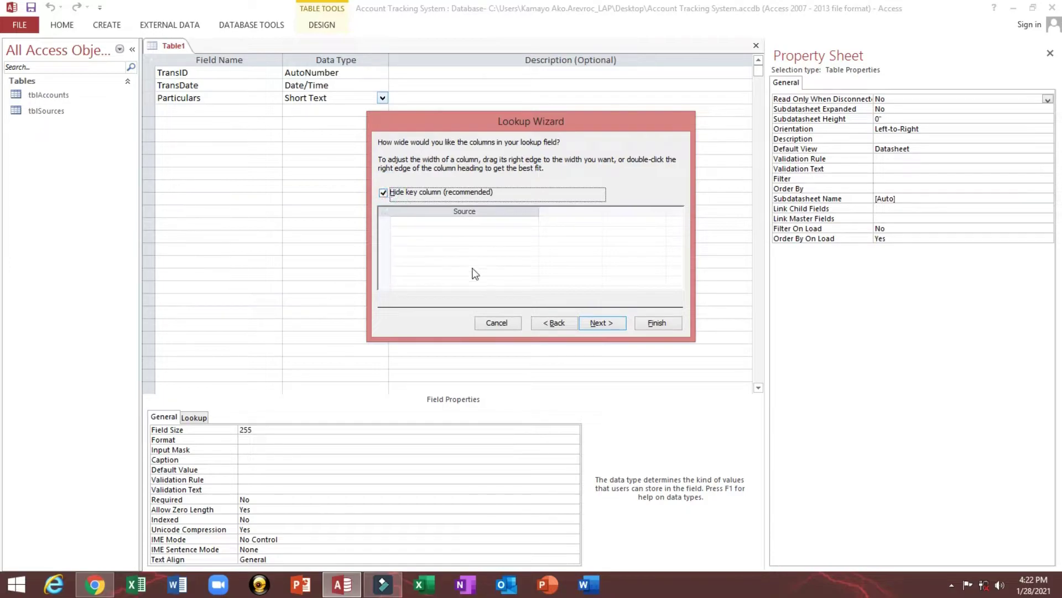
left_click(600, 324)
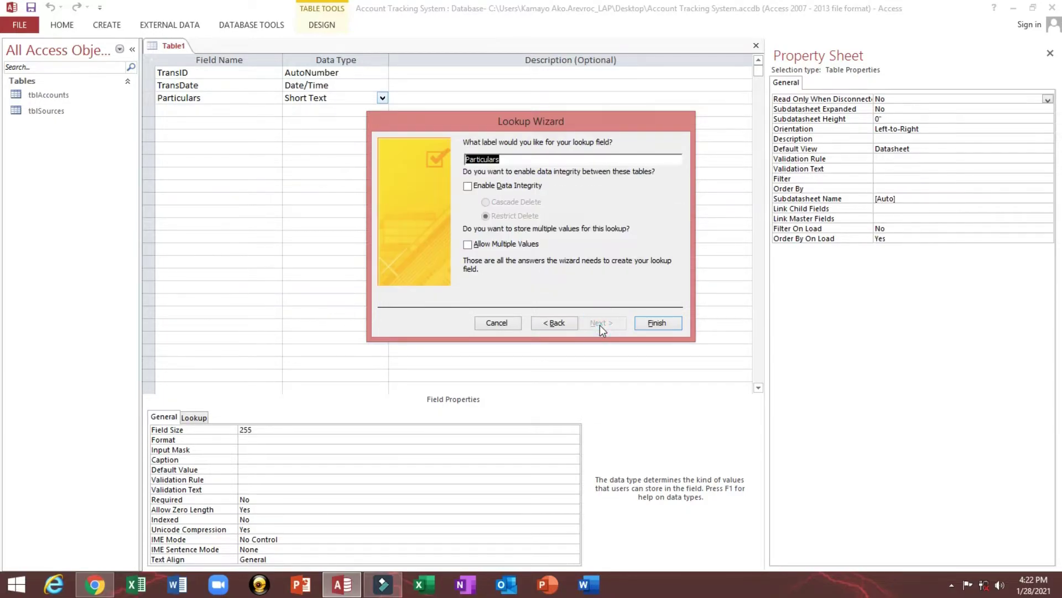
left_click(656, 324)
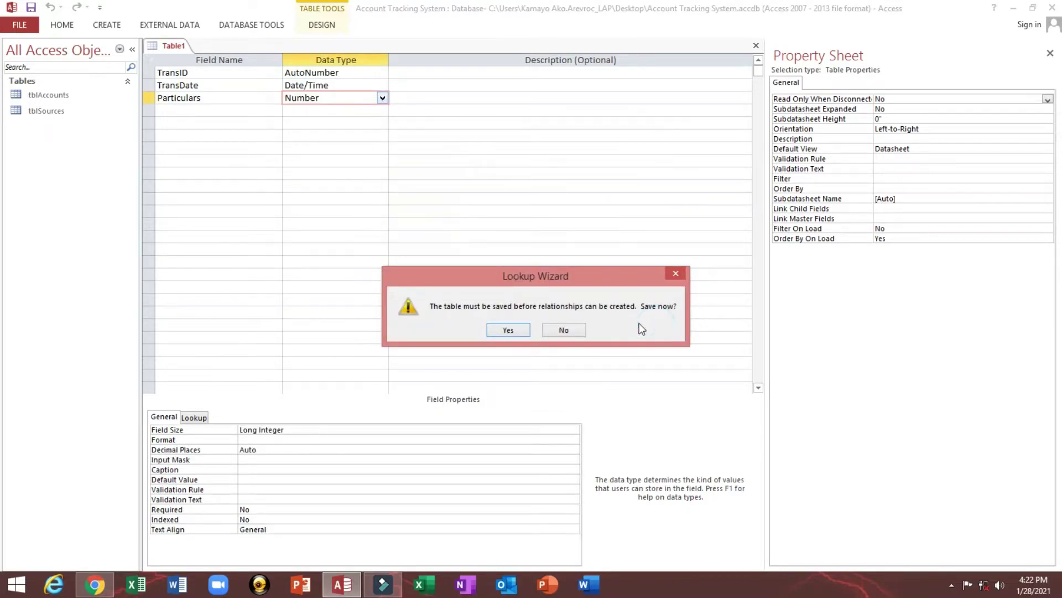
Step: Save the table as tblTransactions and let Access make TransID the primary key
left_click(496, 330)
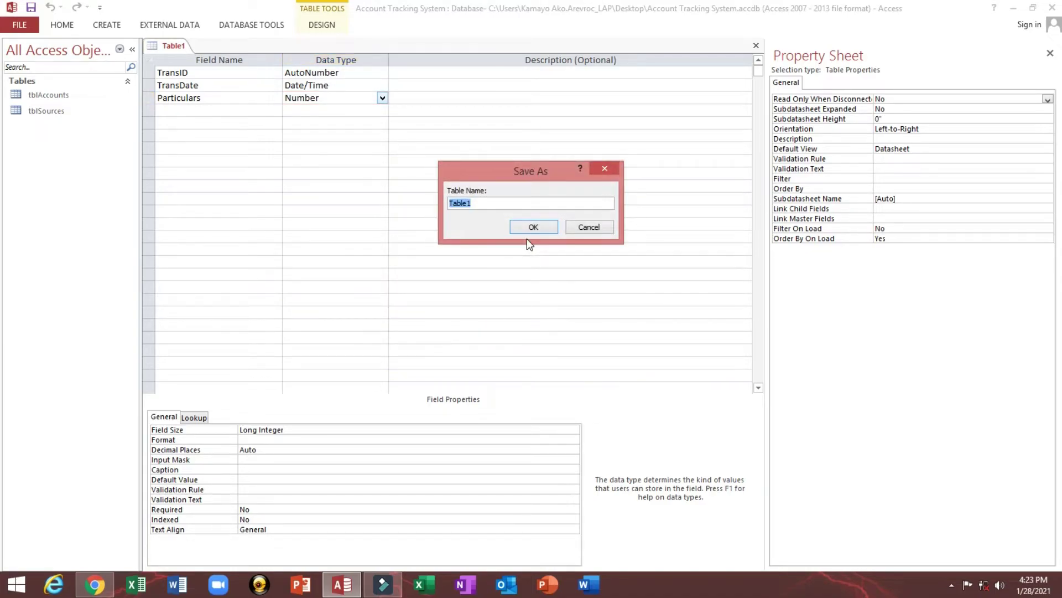
type("tblTransactions")
left_click(537, 227)
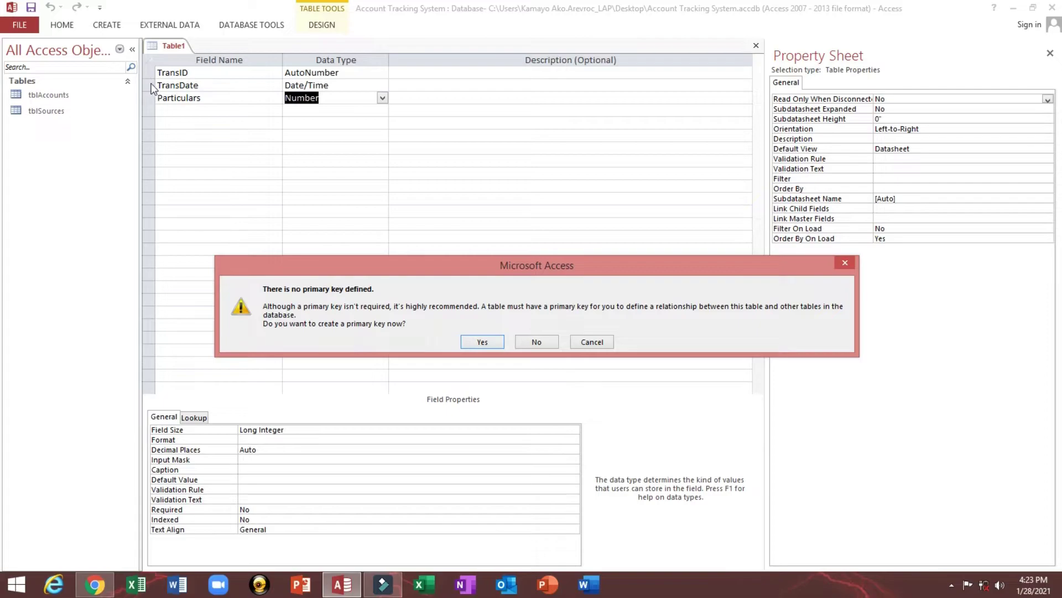
left_click(474, 344)
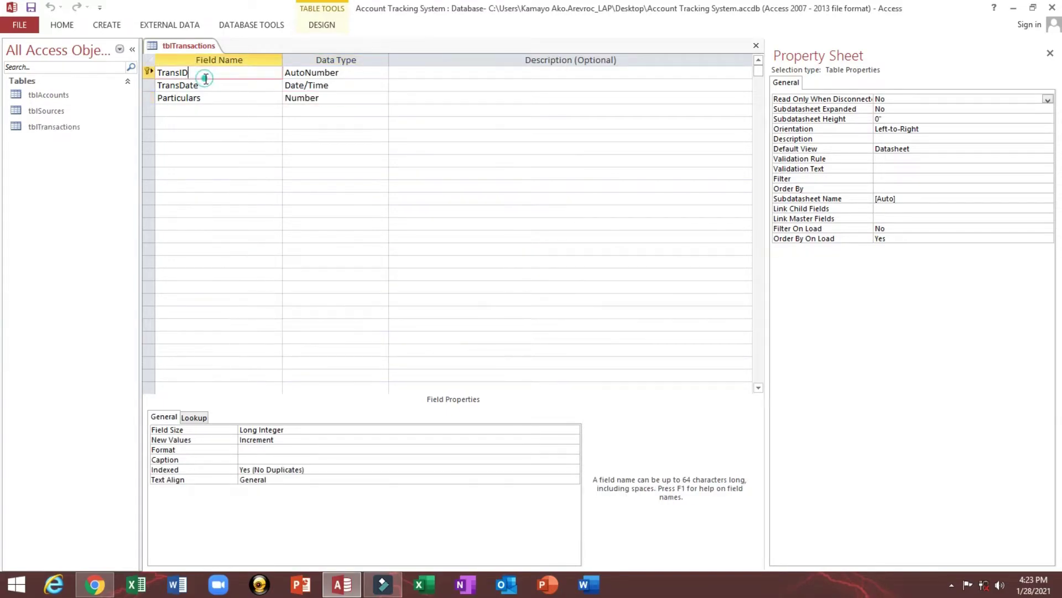
left_click(206, 105)
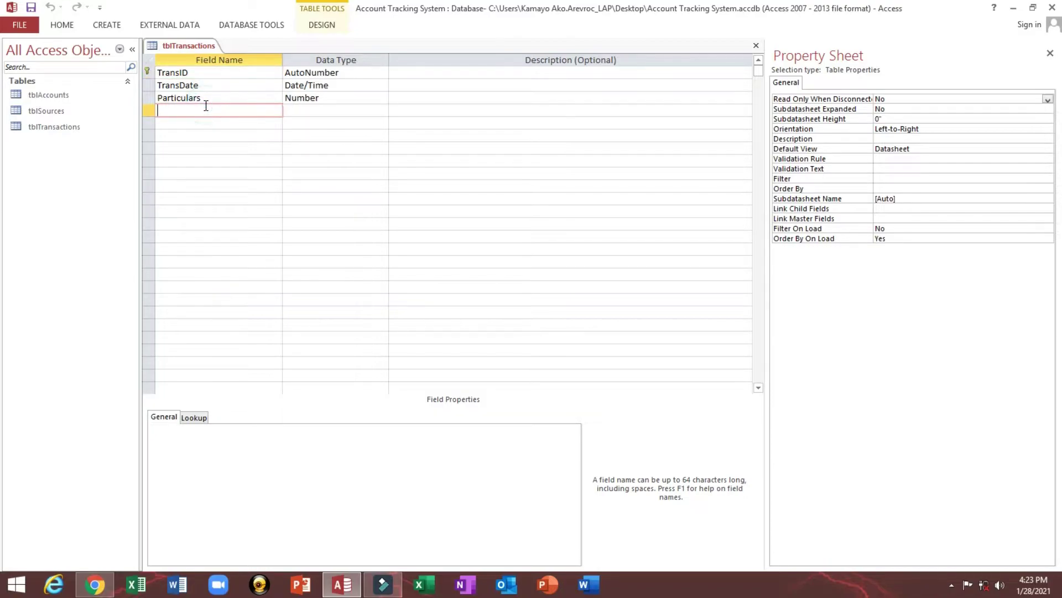
Step: Inspect the Column Widths lookup property of the Particulars field
left_click(198, 97)
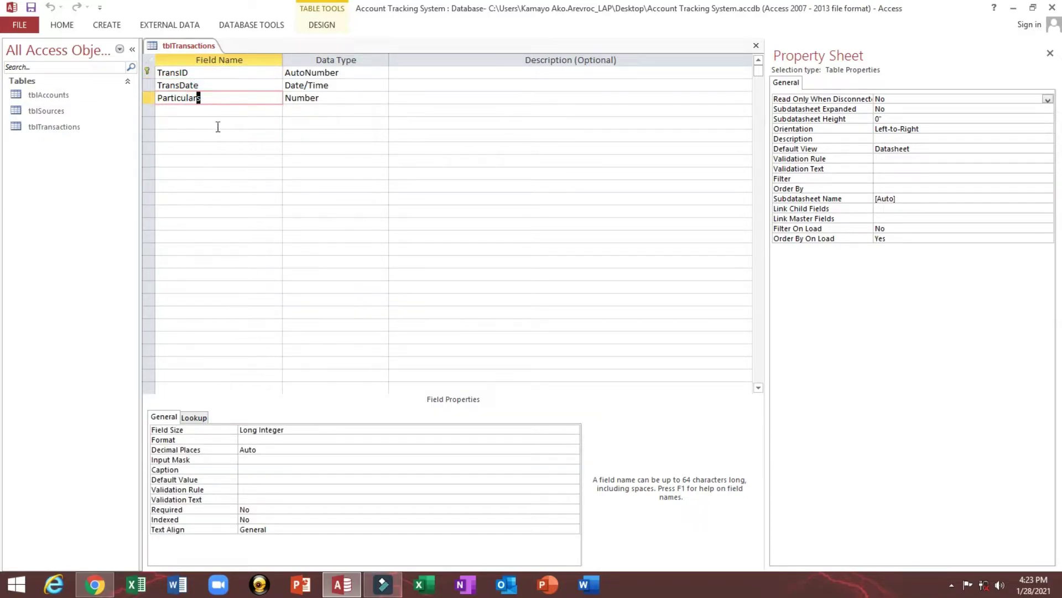
left_click(195, 419)
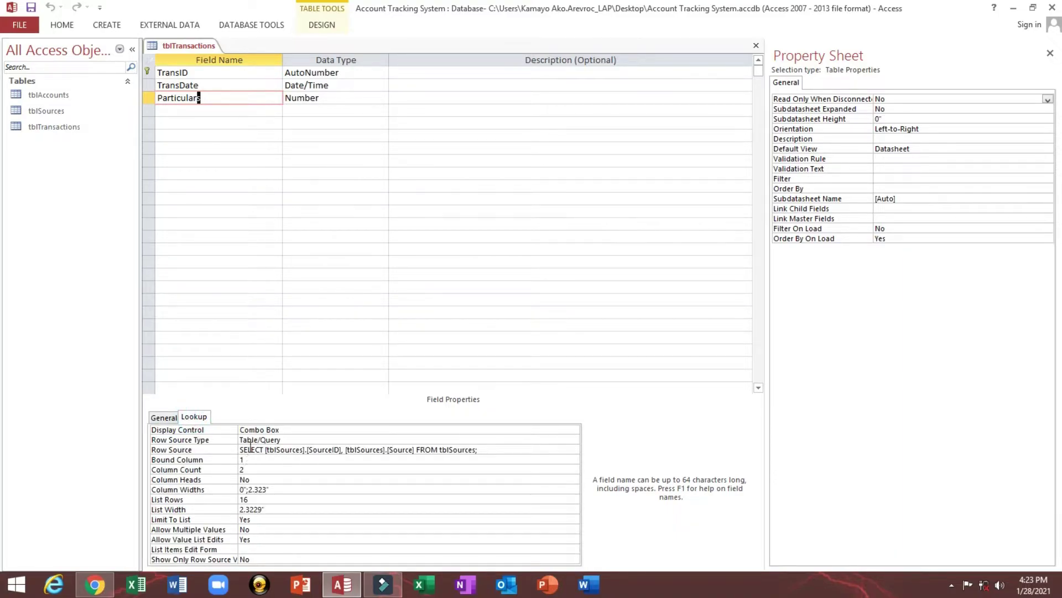
left_click(186, 490)
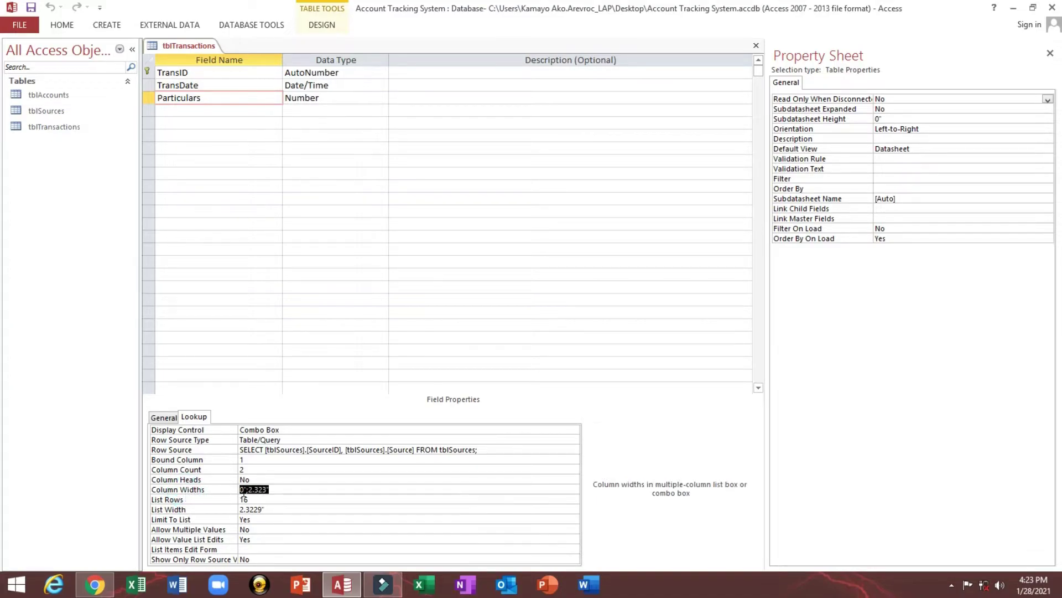
left_click(244, 491)
Step: View the tblSources datasheet, then close it and the tblTransactions design
double_click(53, 112)
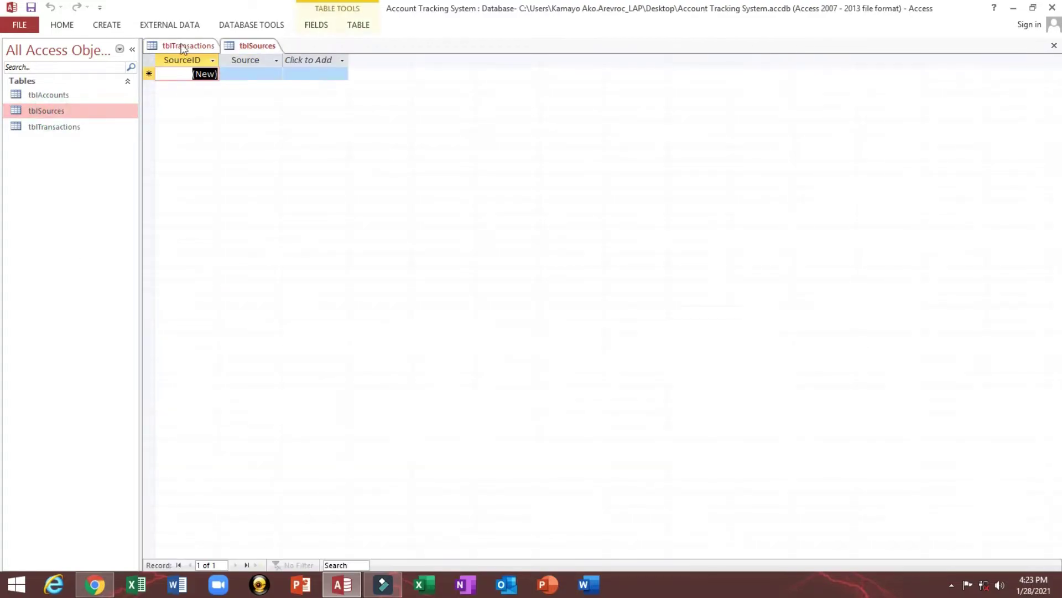
left_click(1053, 46)
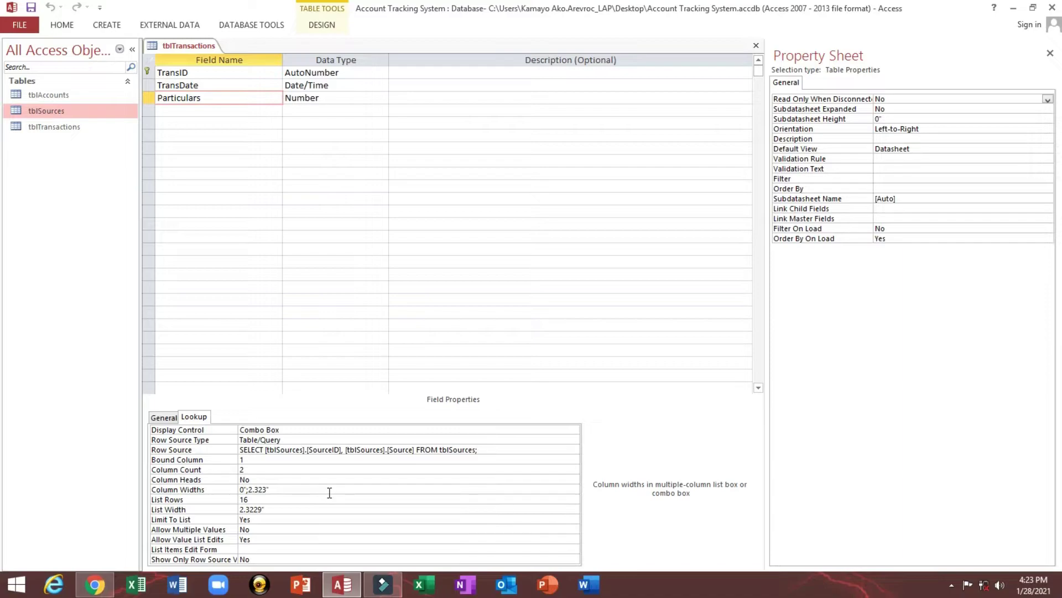
double_click(52, 113)
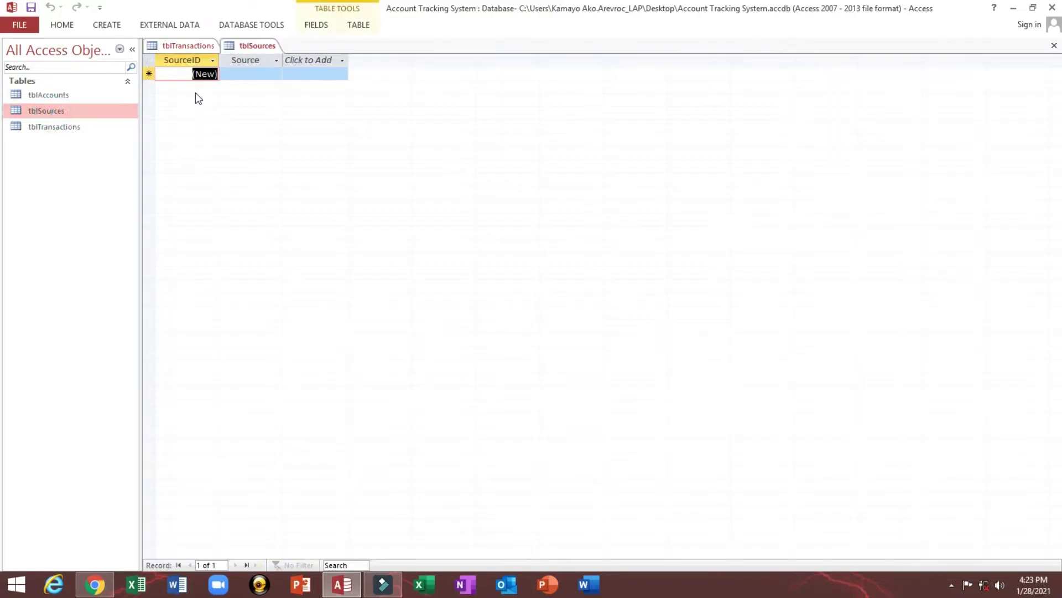
left_click(248, 60)
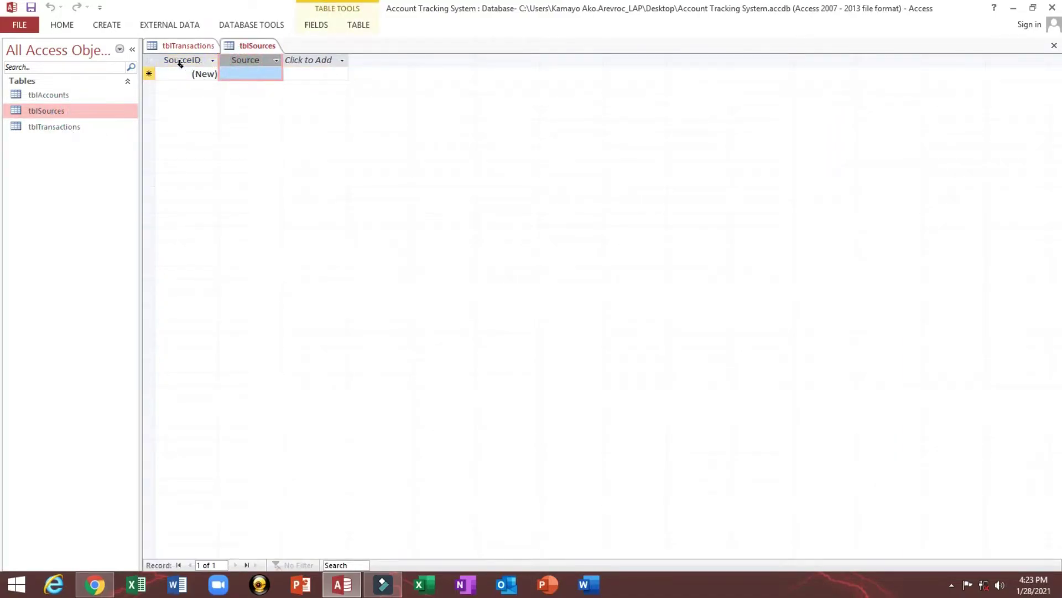
left_click(1054, 46)
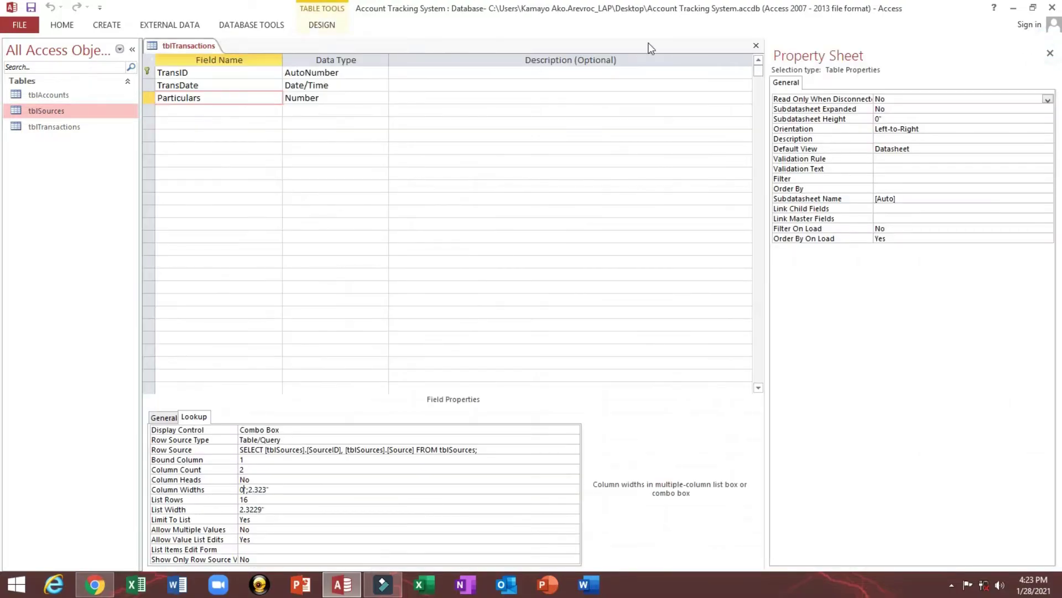
left_click(756, 45)
Step: Reopen tblTransactions in Design View and add PayableAmt as a Currency field
right_click(59, 126)
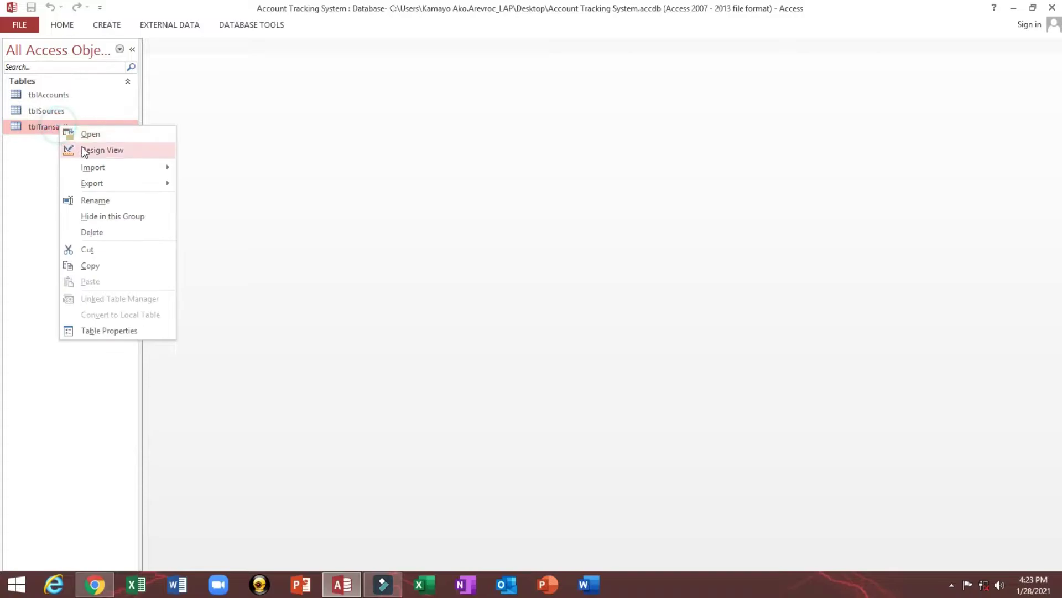
left_click(82, 147)
left_click(185, 111)
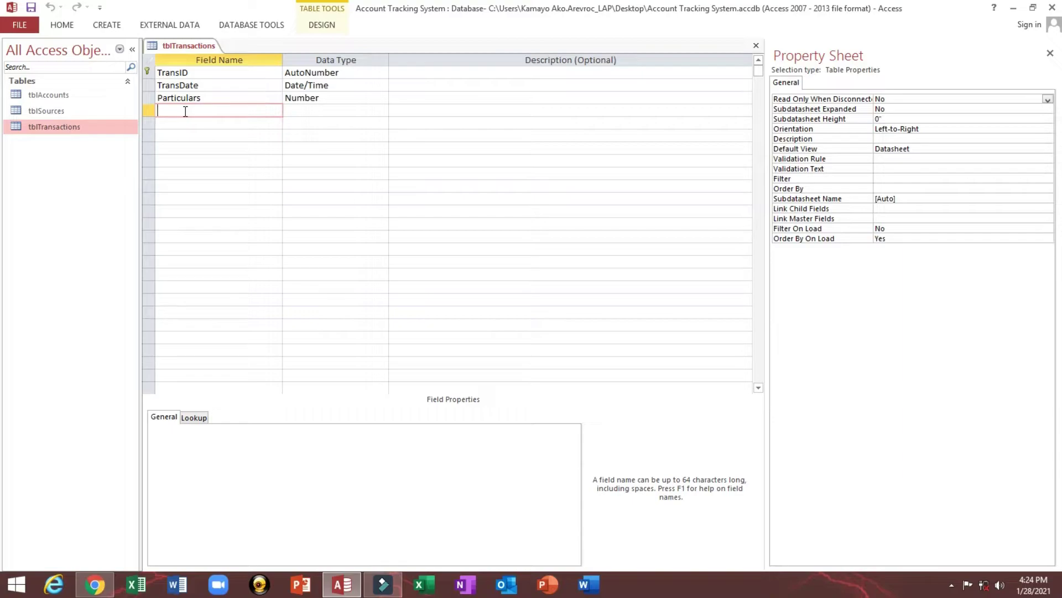
type("PayableAmt")
key("Tab")
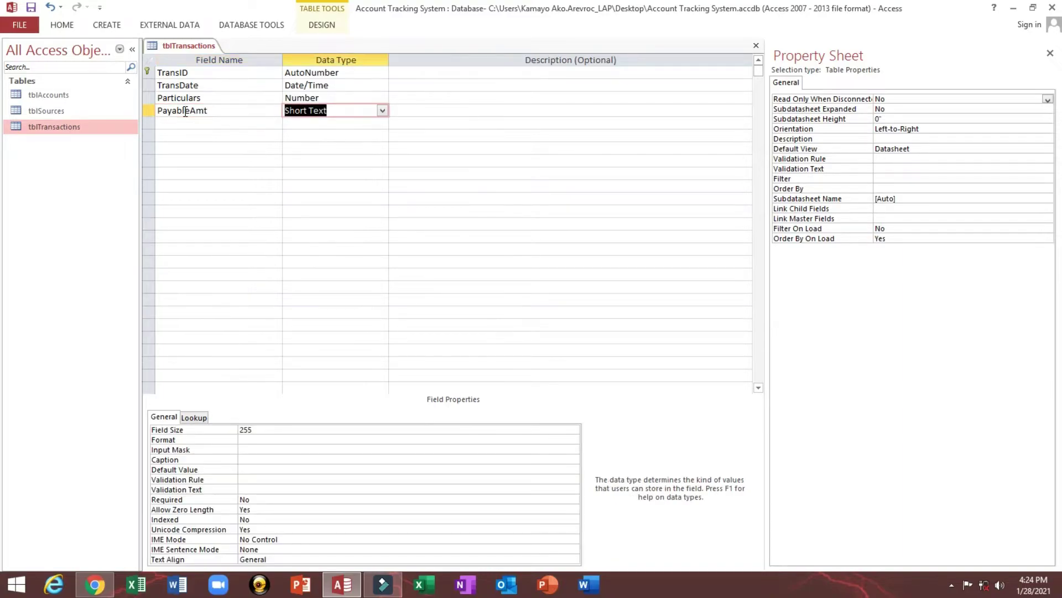
type("currency")
key("Tab")
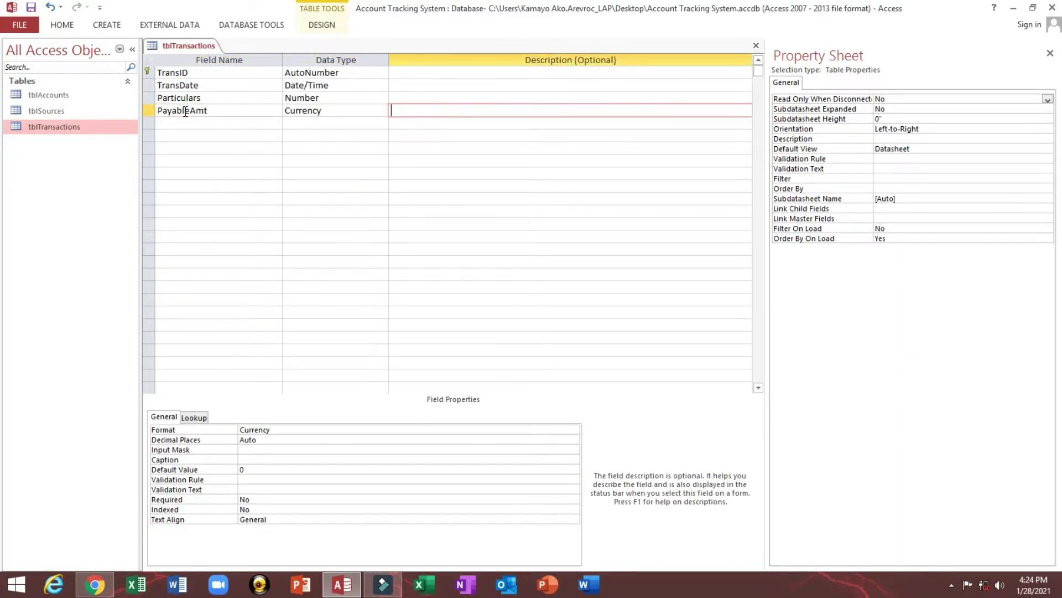
Step: Set PayableAmt's format to Standard and apply it everywhere the field is used
left_click(310, 427)
left_click(573, 429)
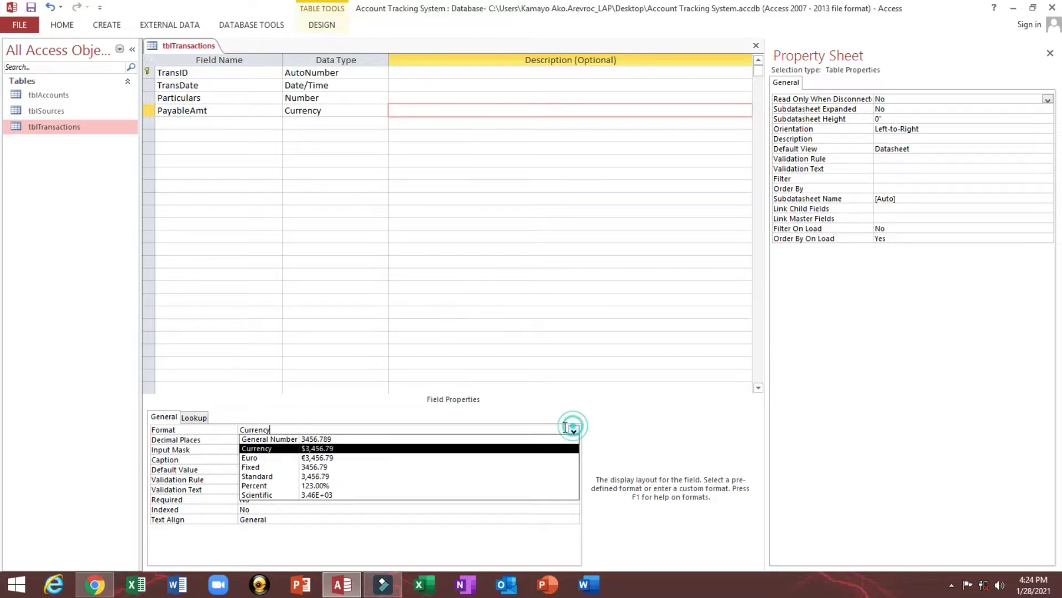
left_click(335, 477)
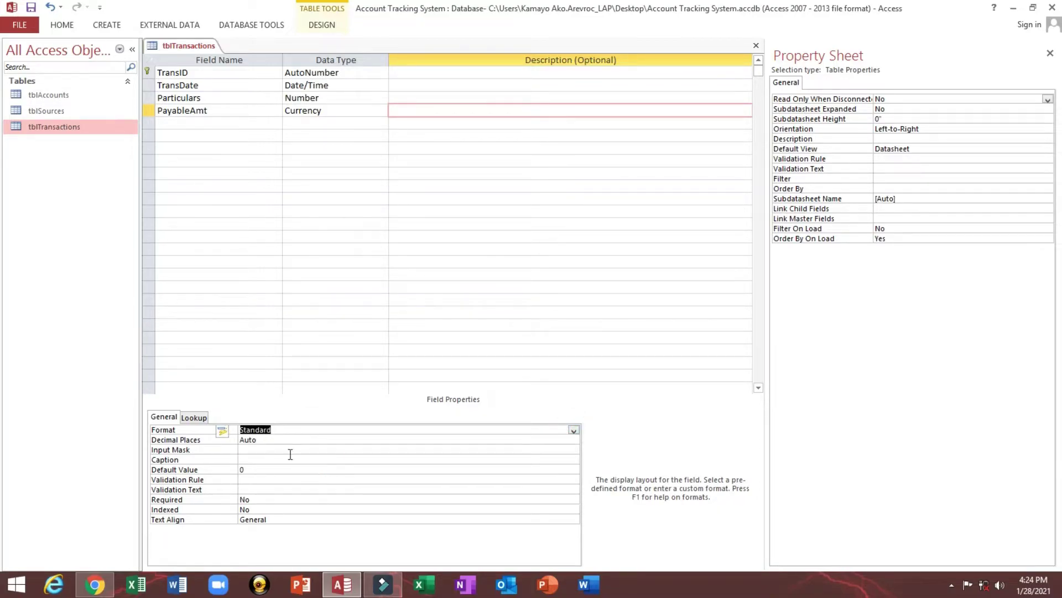
left_click(225, 434)
left_click(238, 445)
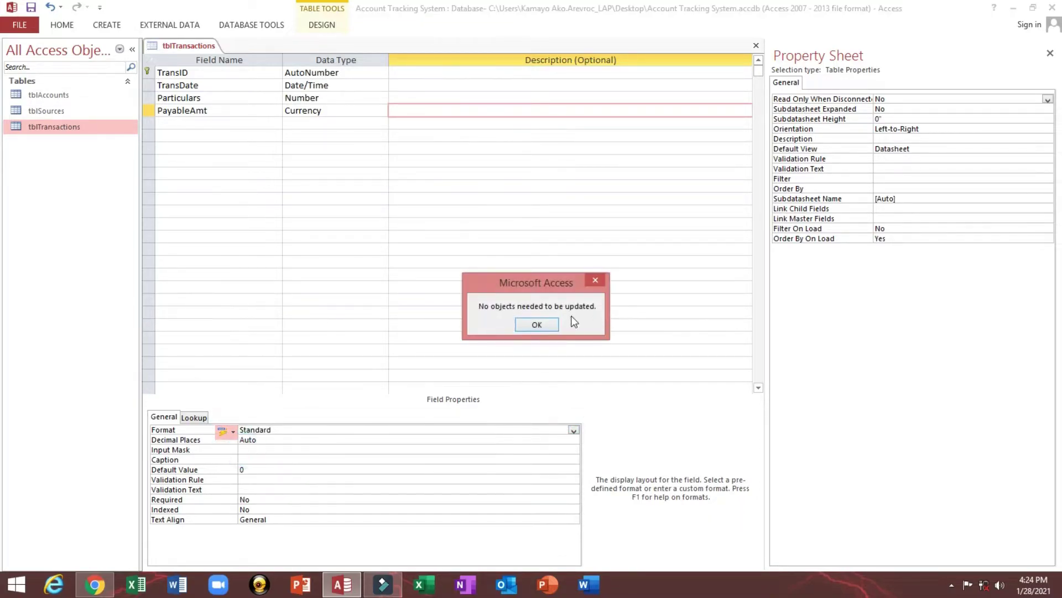
left_click(536, 324)
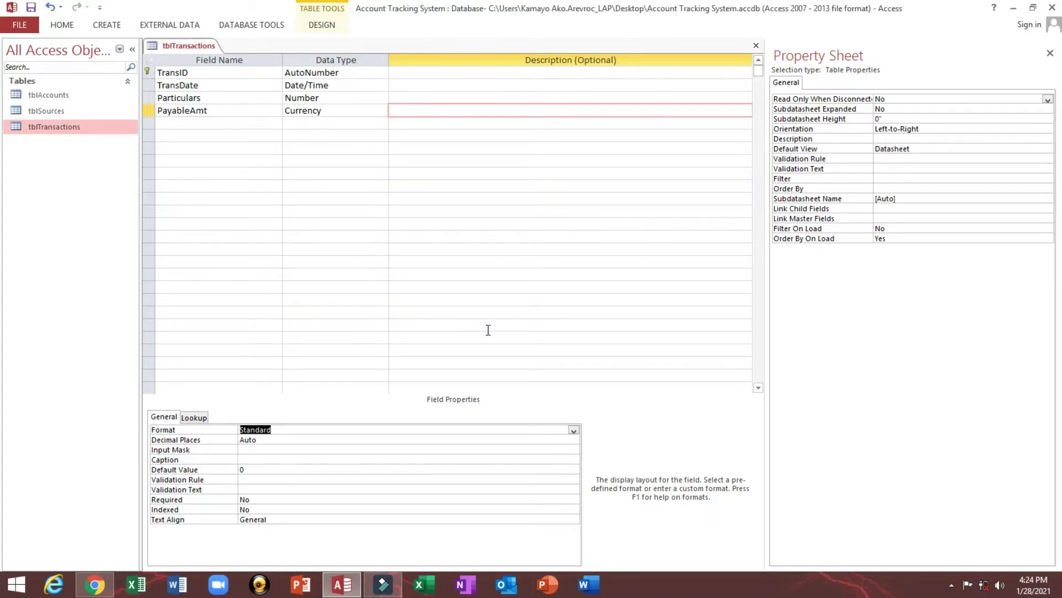
Step: Duplicate the PayableAmt row and rename the copy PaidAmt
left_click(260, 111)
left_click(253, 98)
left_click(246, 110)
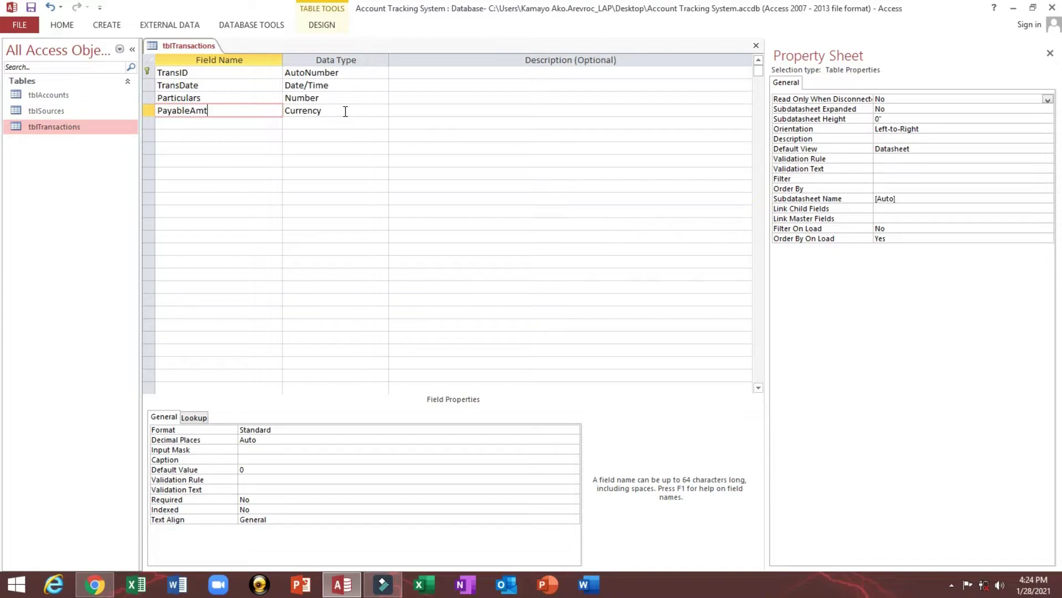
left_click(147, 111)
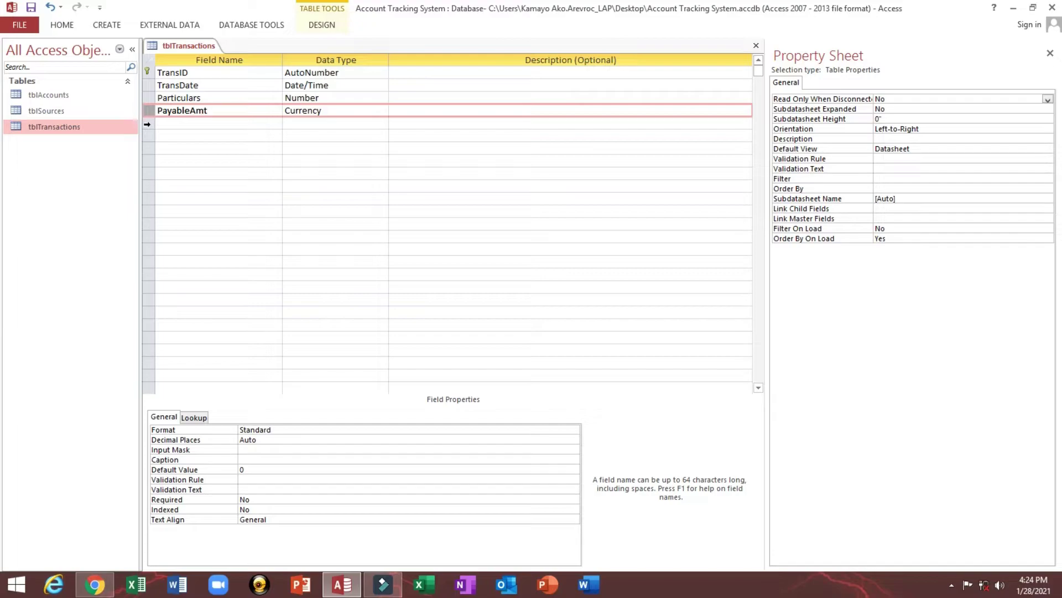
left_click(147, 124)
key("ctrl+v")
left_click_drag(190, 123, 27, 117)
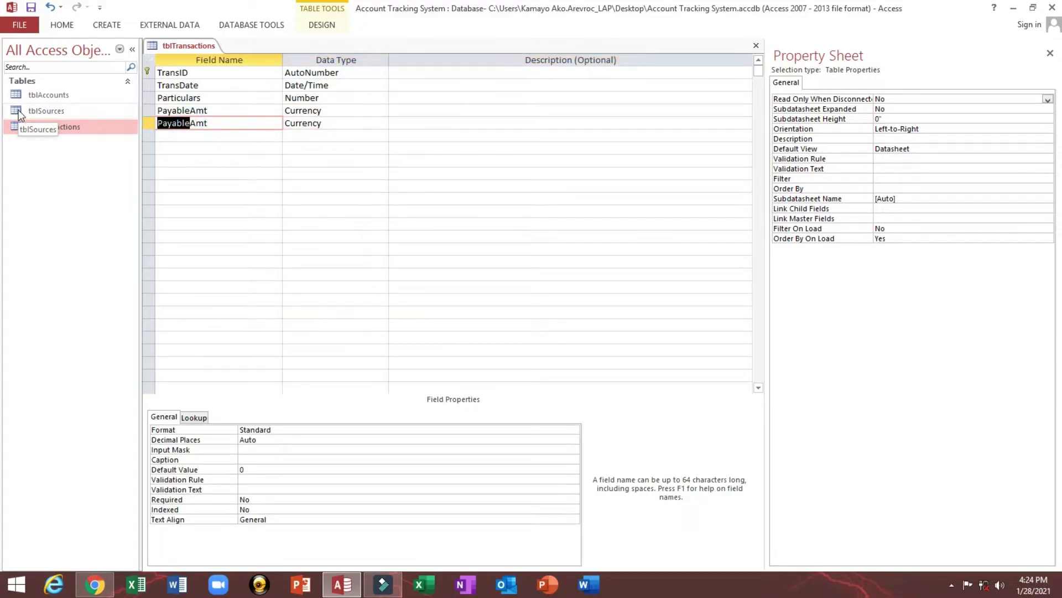
type("Paid")
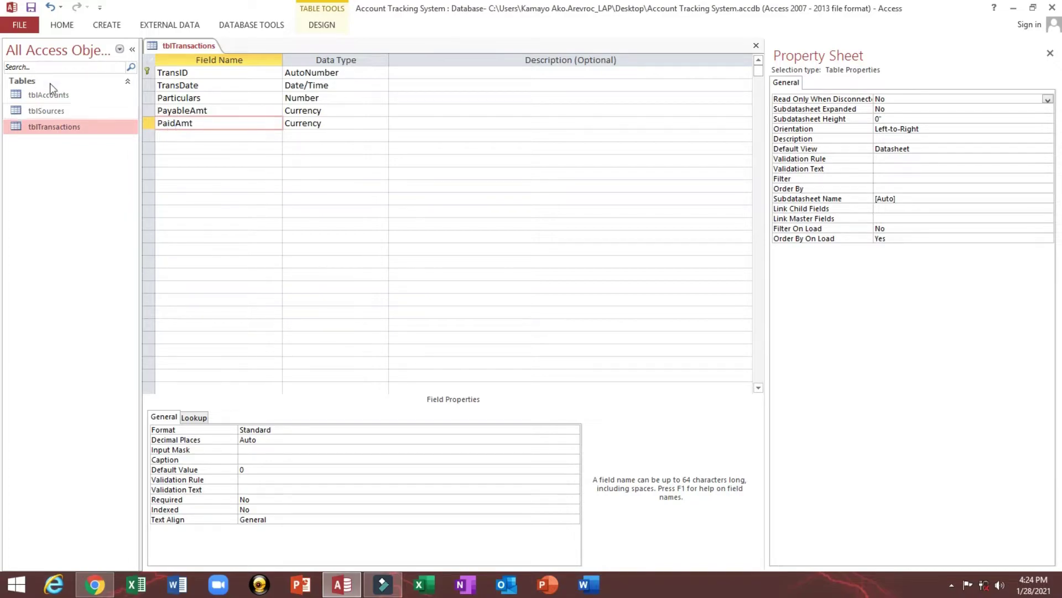
key("Tab")
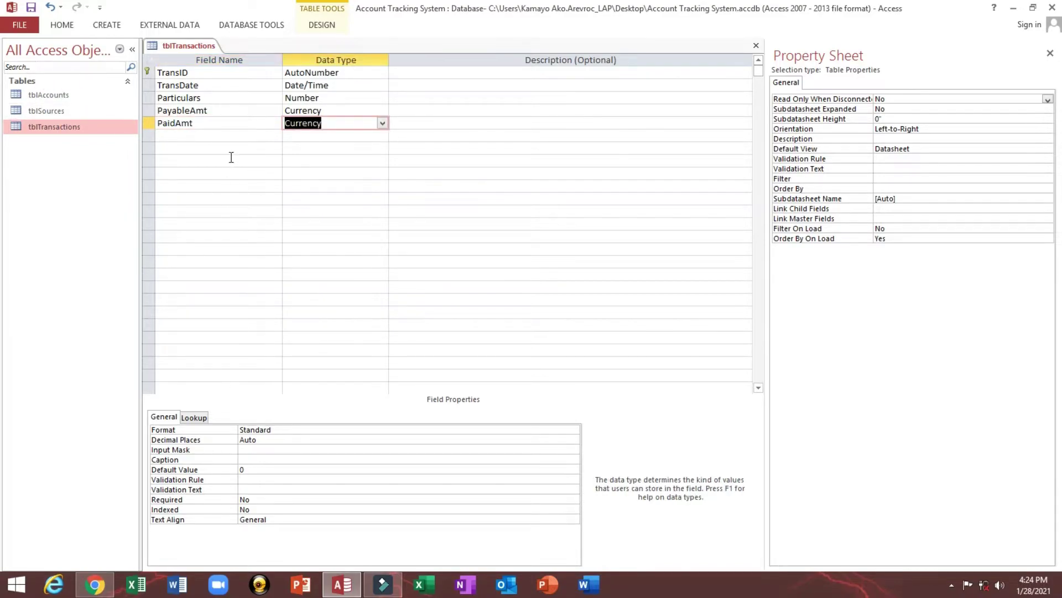
Step: Add Description and AccountNo as Short Text fields
left_click(193, 135)
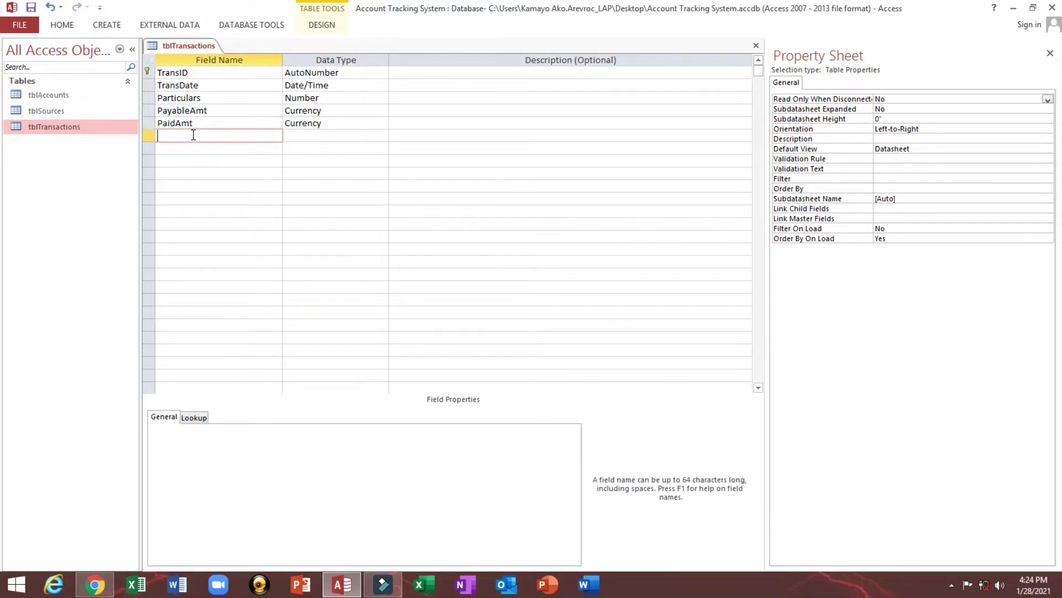
type("Description")
key("Tab")
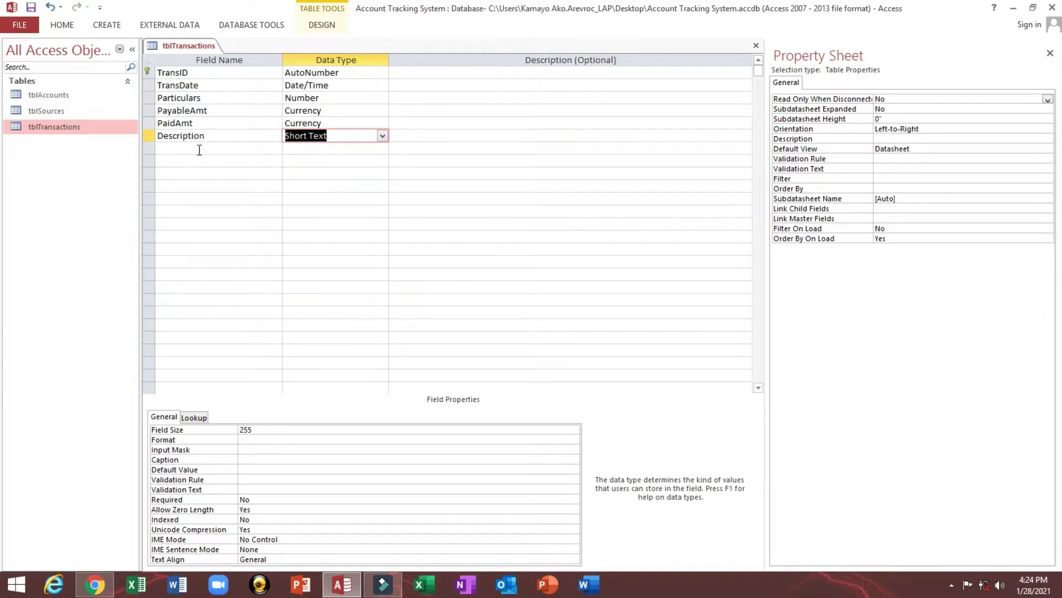
left_click(199, 150)
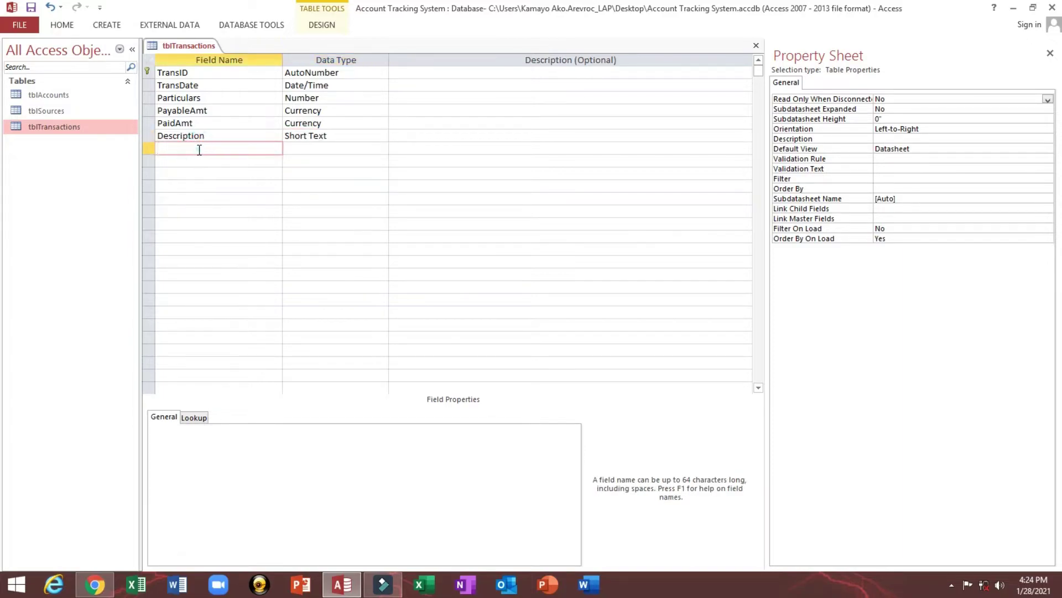
type("AccountNo")
key("Tab")
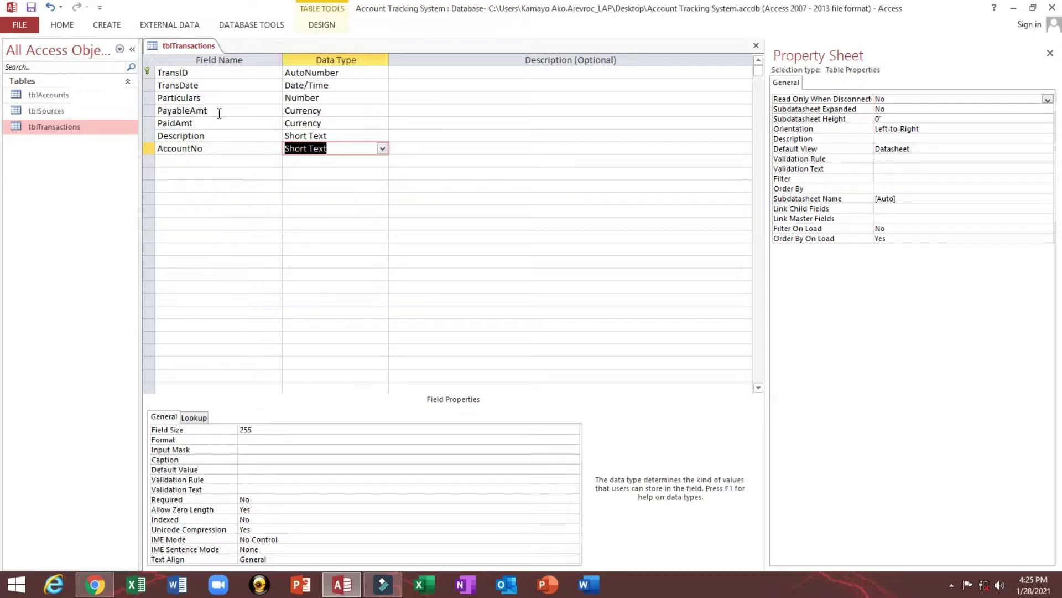
Step: Build an AccountNo lookup on tblAccounts using its AccountNo and AccountName fields
left_click(382, 149)
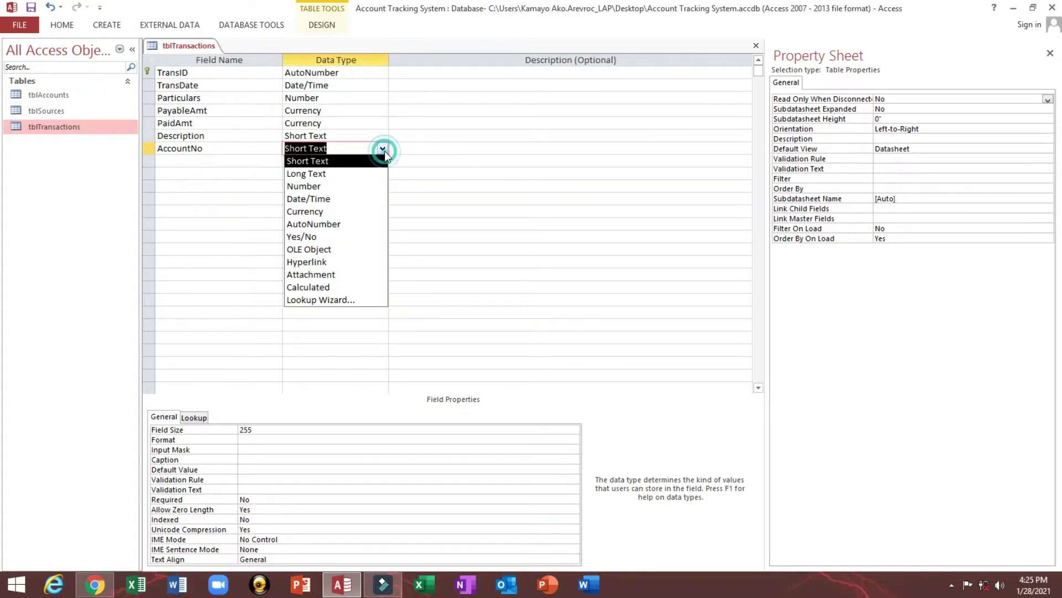
left_click(337, 301)
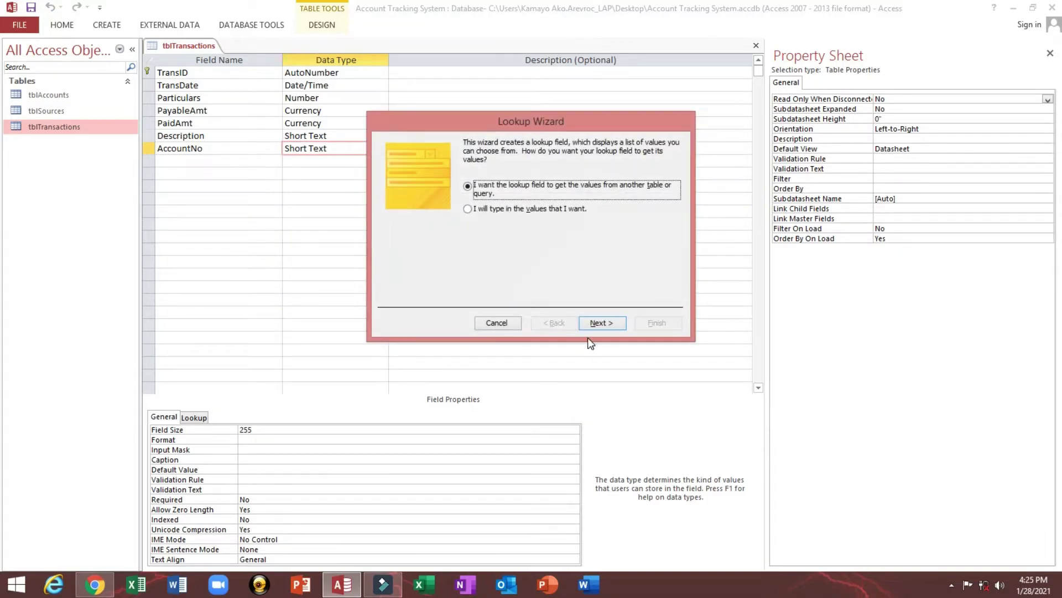
left_click(601, 324)
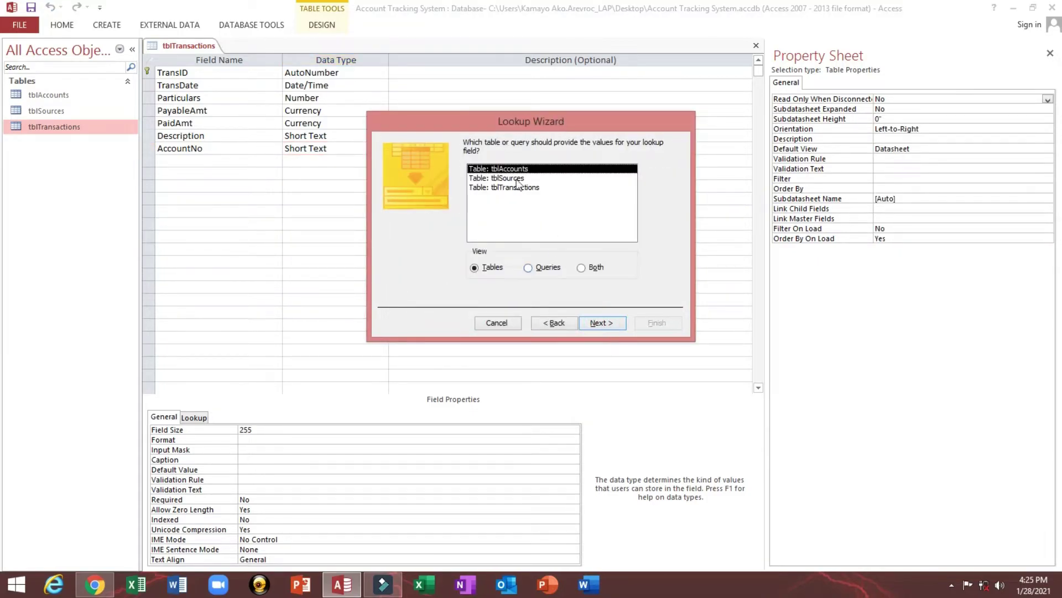
left_click(601, 323)
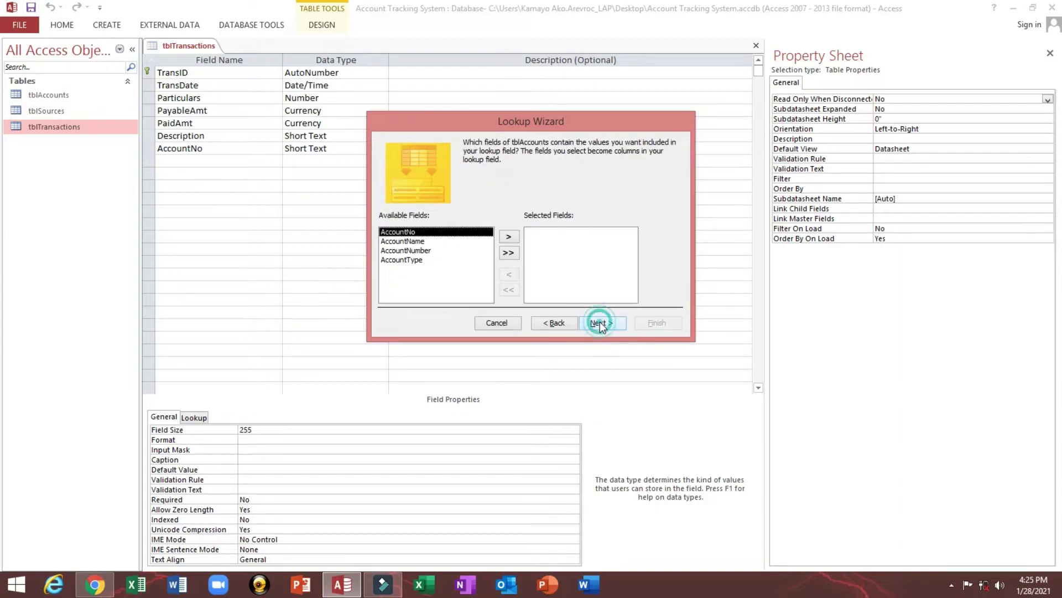
left_click(509, 238)
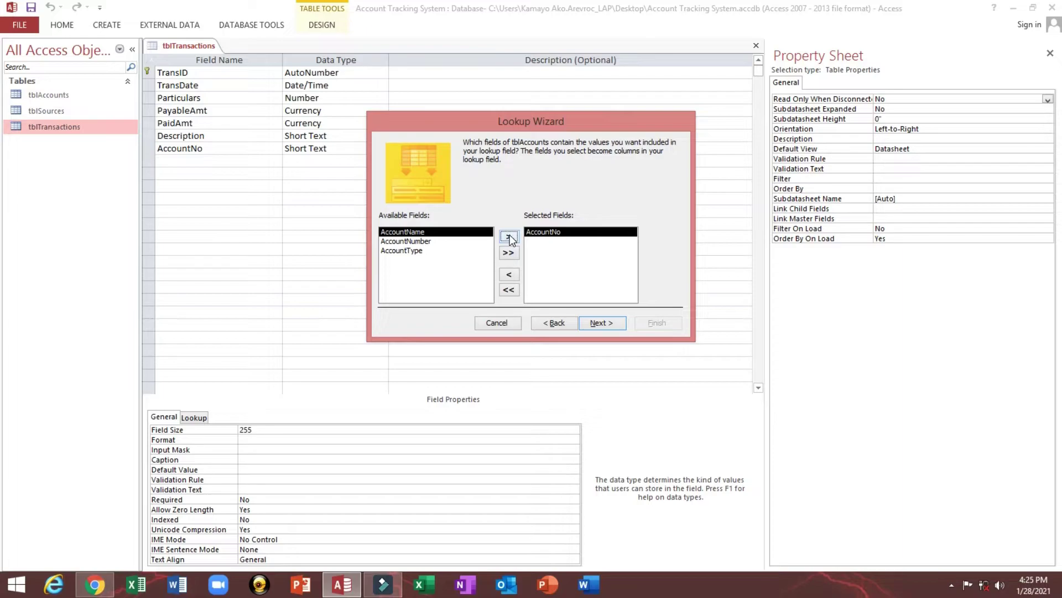
left_click(509, 237)
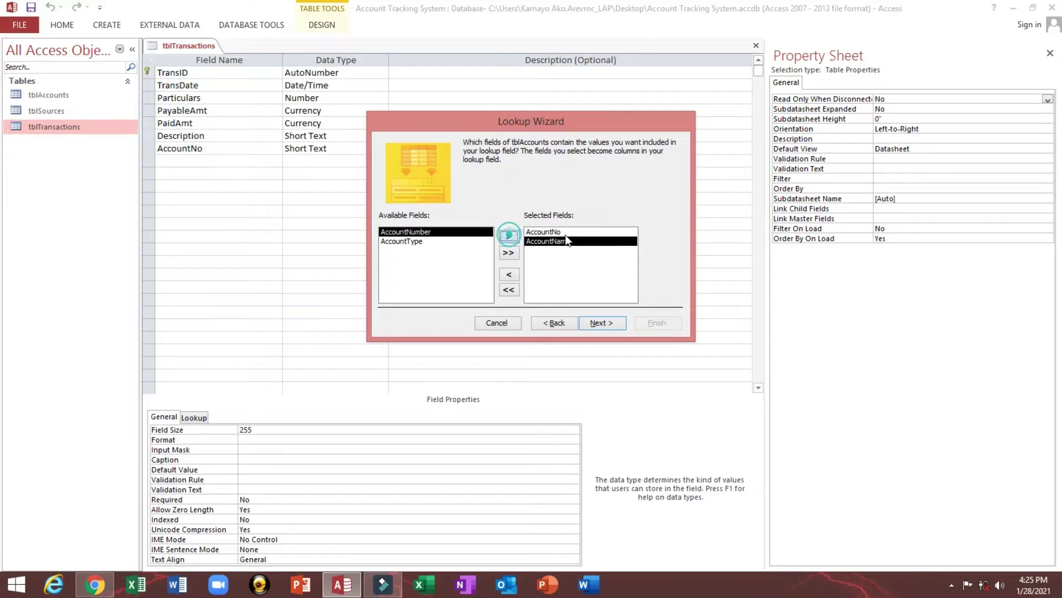
left_click(602, 323)
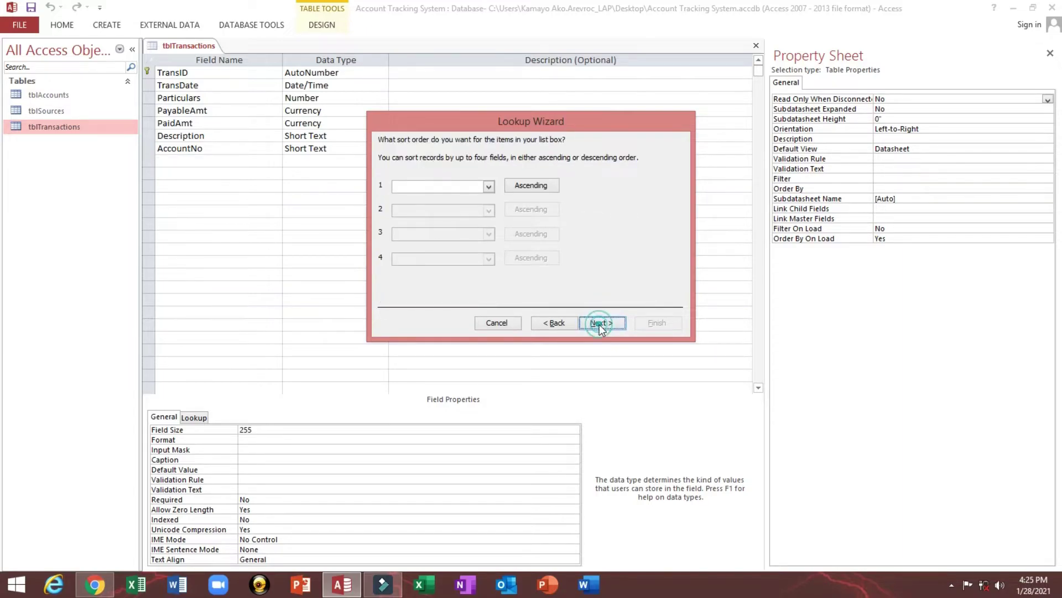
left_click(599, 324)
Step: Hide the key column, widen AccountName, finish the lookup, save and close tblTransactions
double_click(457, 212)
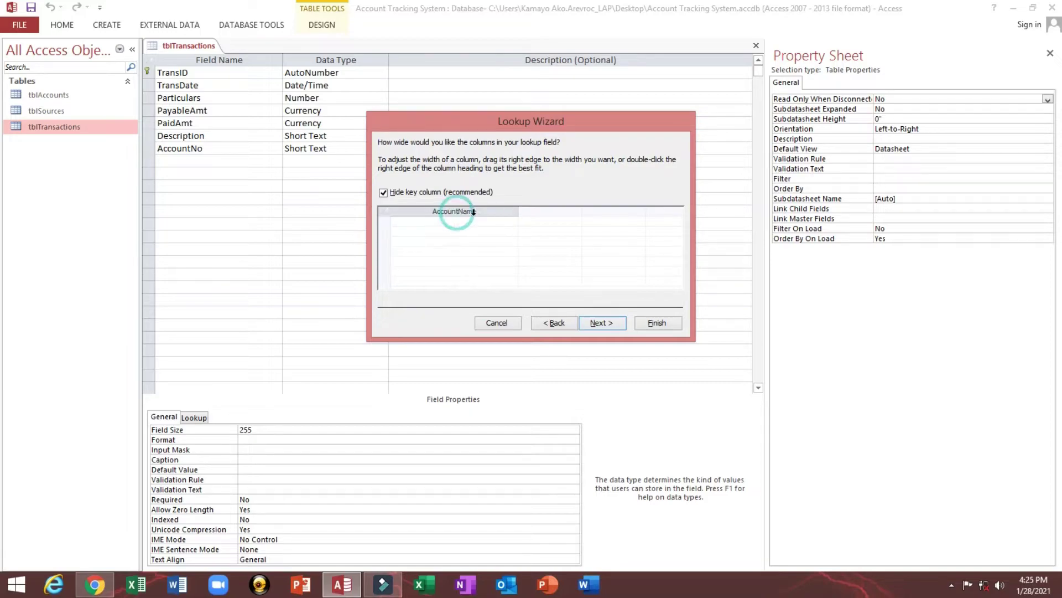
left_click(383, 193)
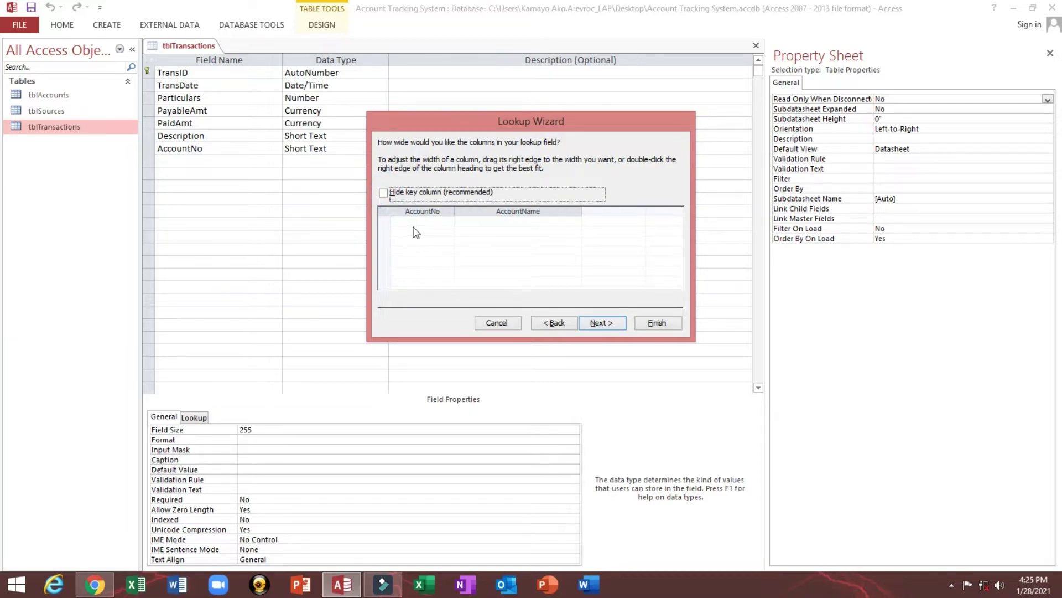
left_click(384, 193)
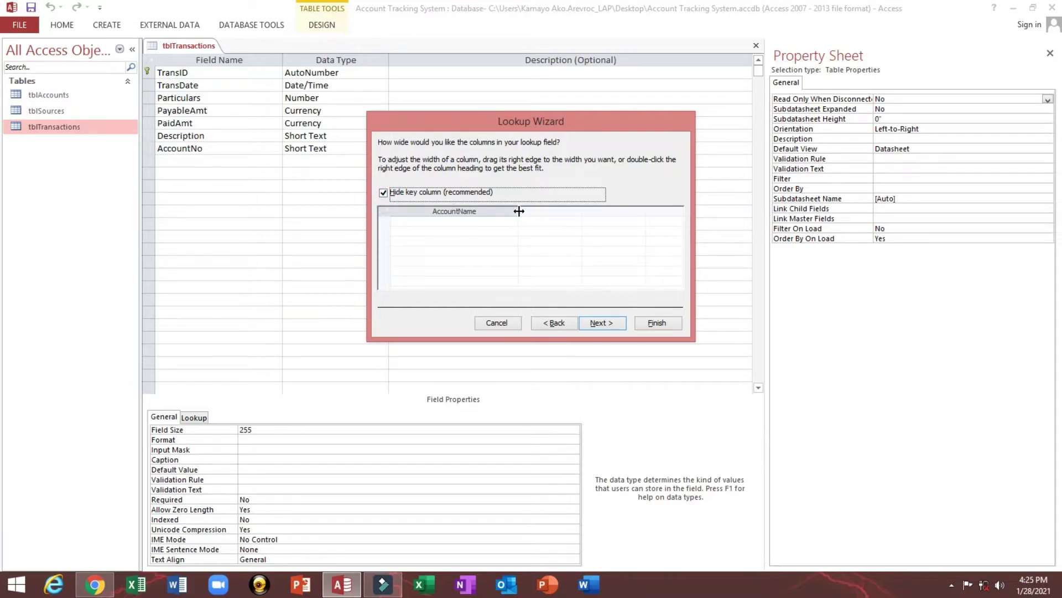
left_click_drag(518, 210, 533, 210)
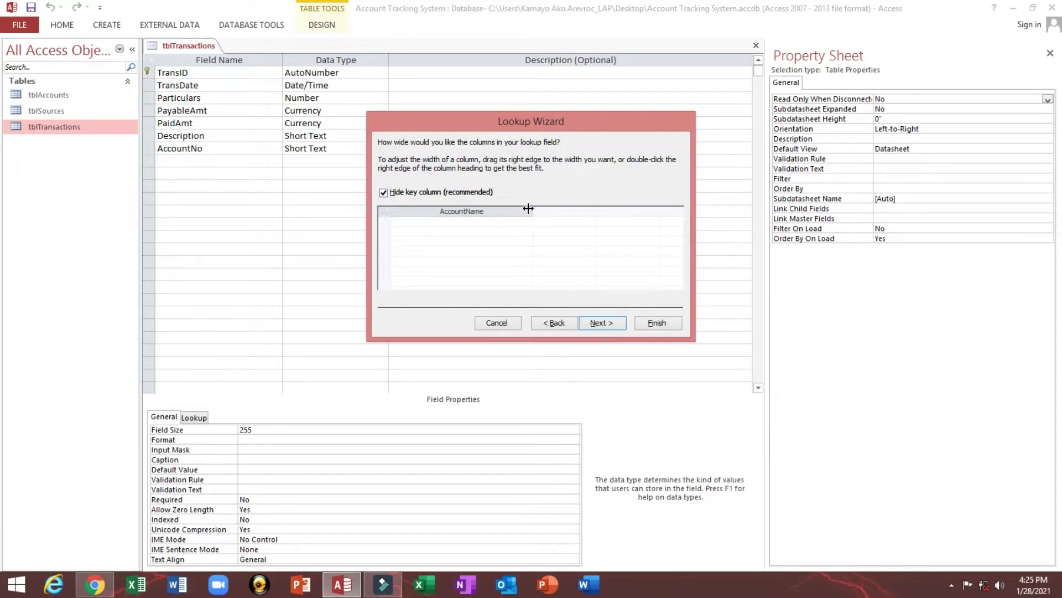
left_click(602, 323)
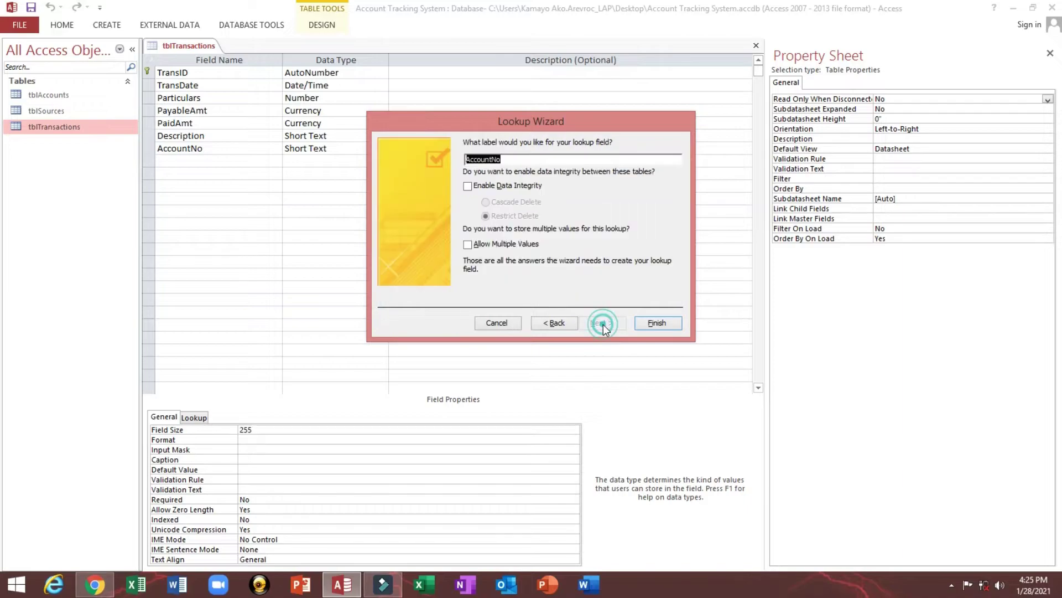
left_click(648, 324)
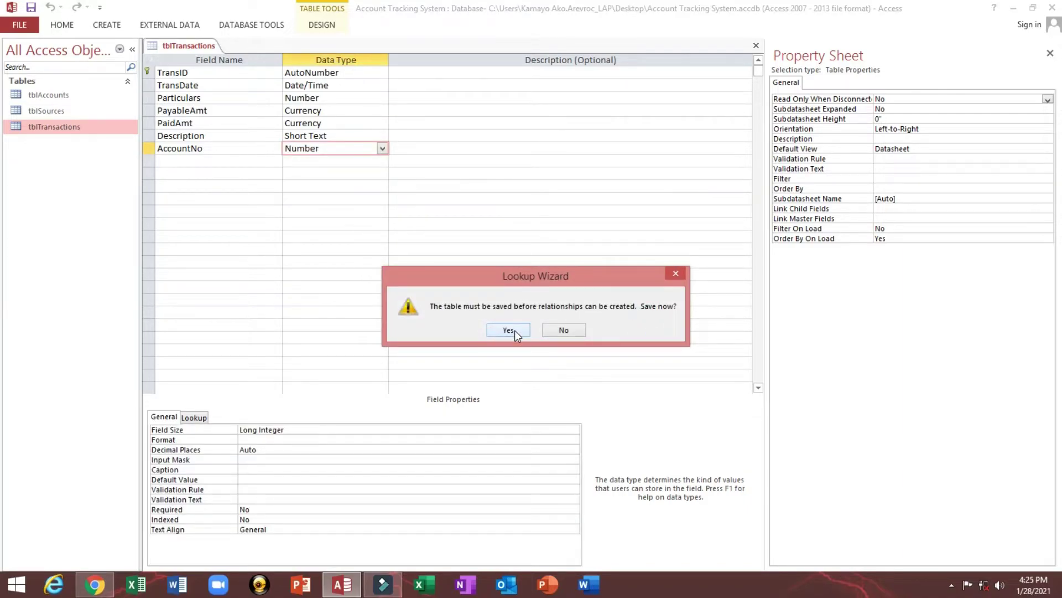
left_click(508, 330)
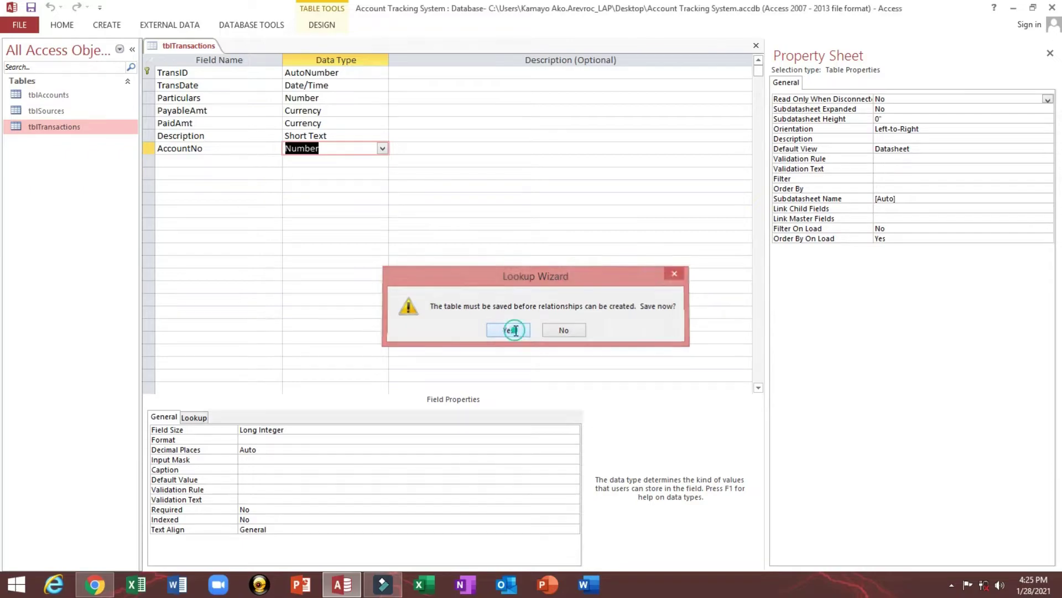
left_click(756, 46)
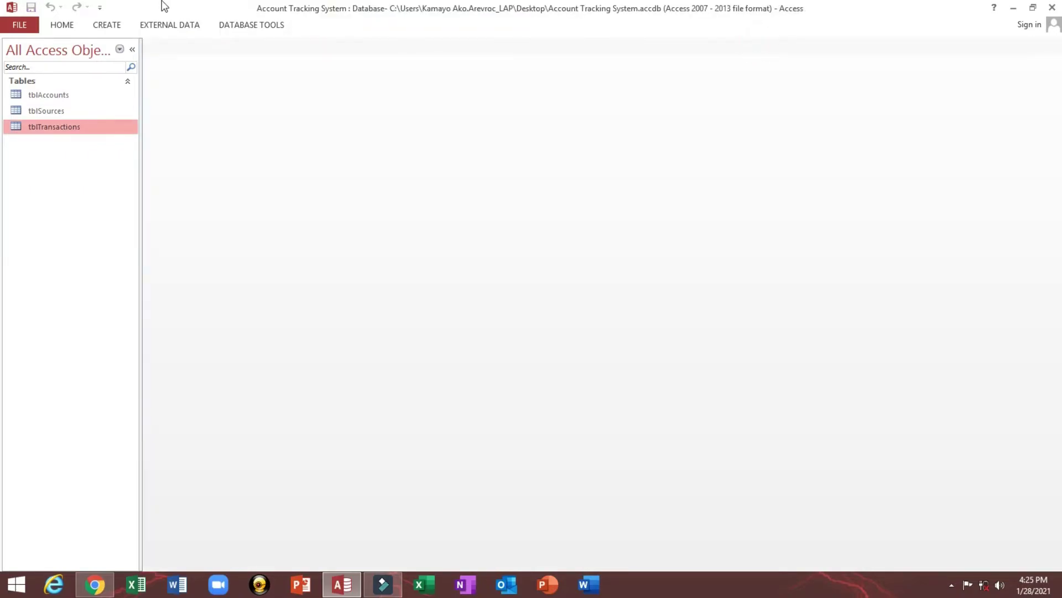
Step: In the Relationships layout, move tblTransactions lower and enlarge it to show all fields, then close it
left_click(271, 26)
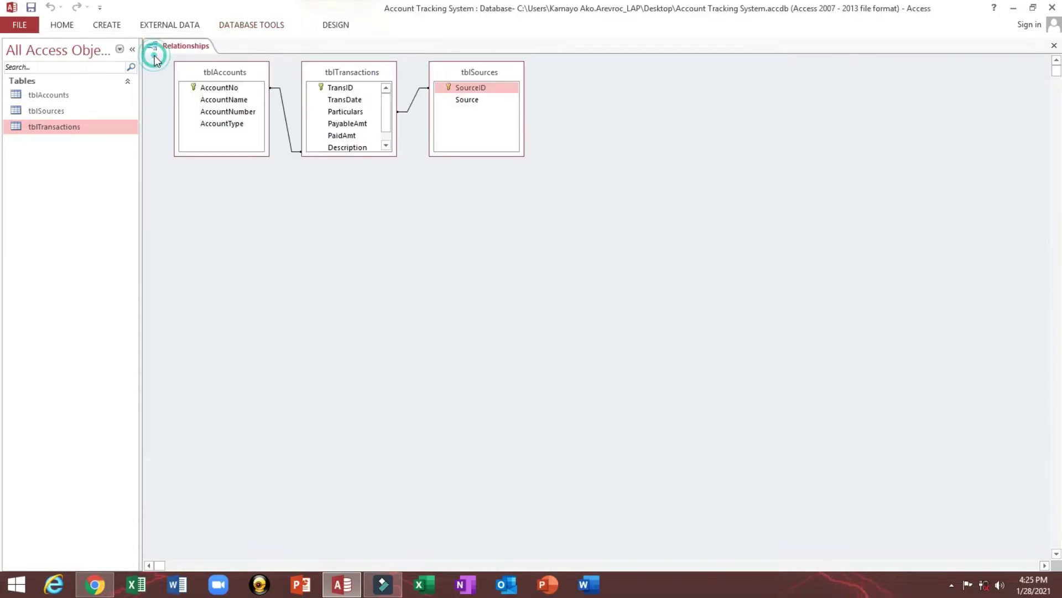
left_click_drag(364, 75, 352, 151)
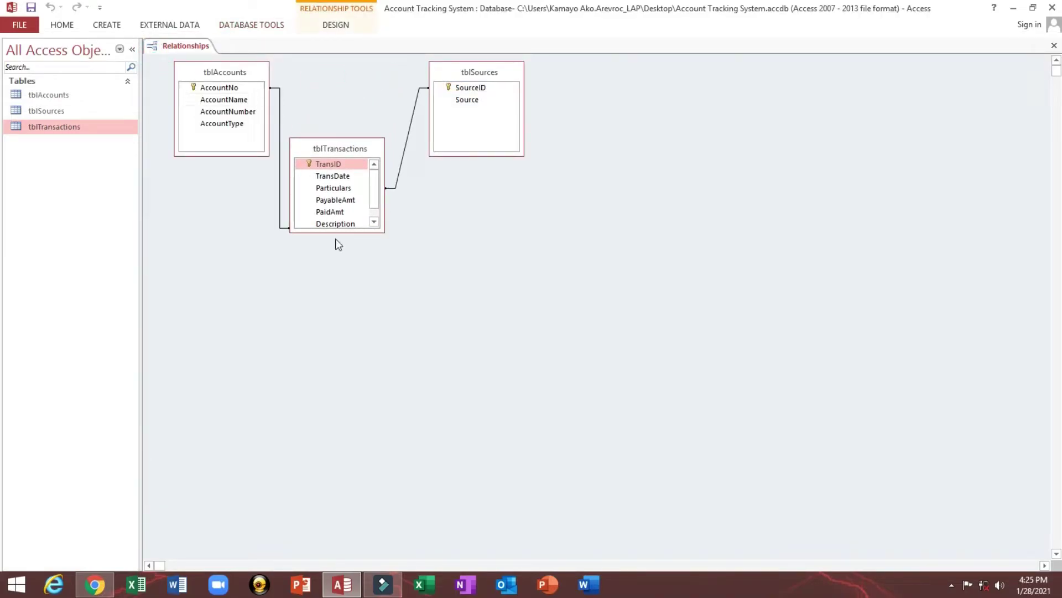
left_click_drag(380, 235, 402, 292)
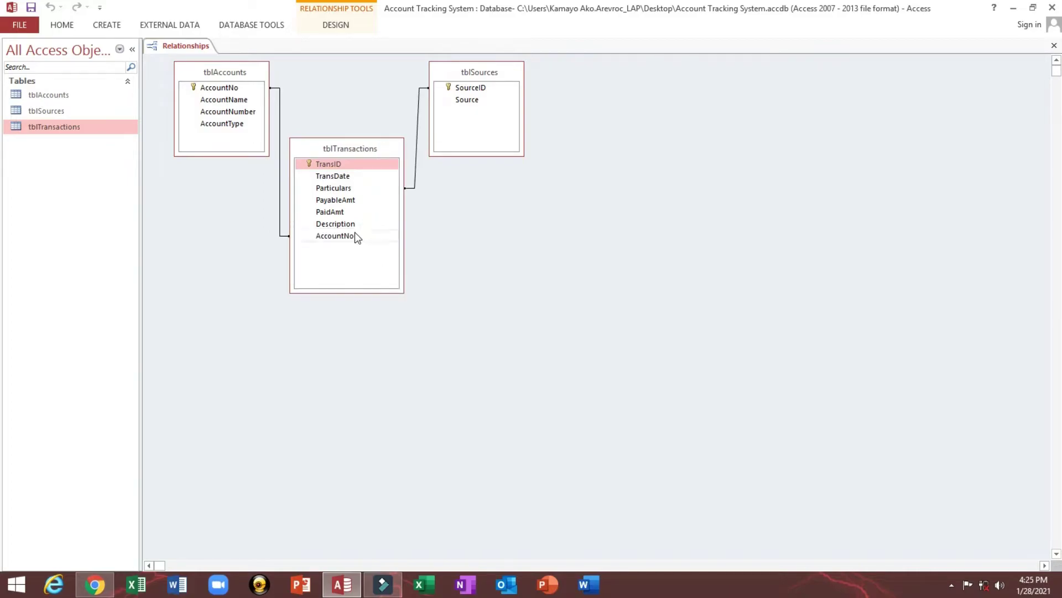
left_click(337, 190)
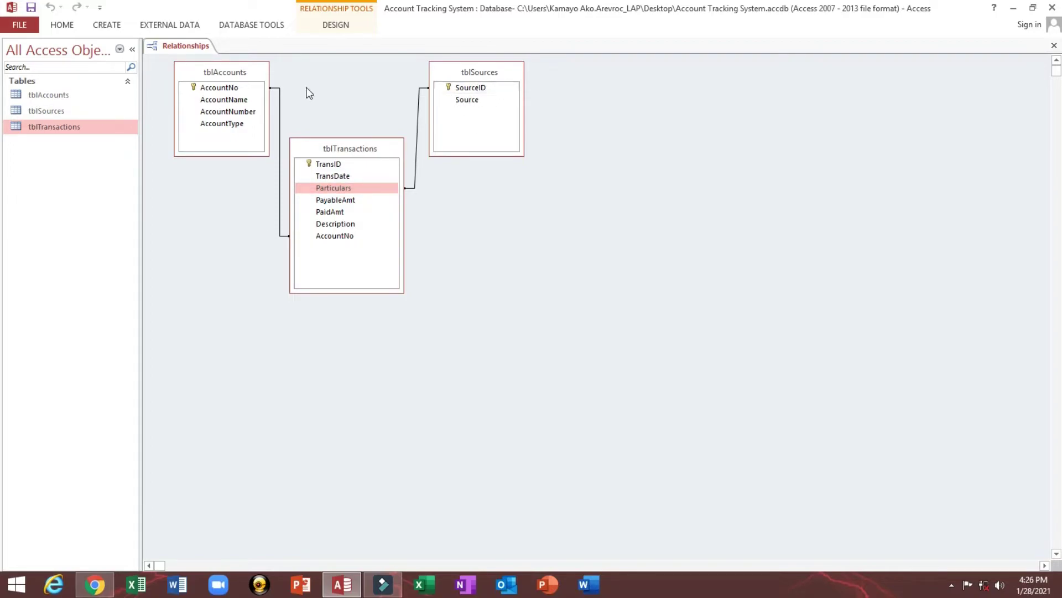
left_click(1055, 47)
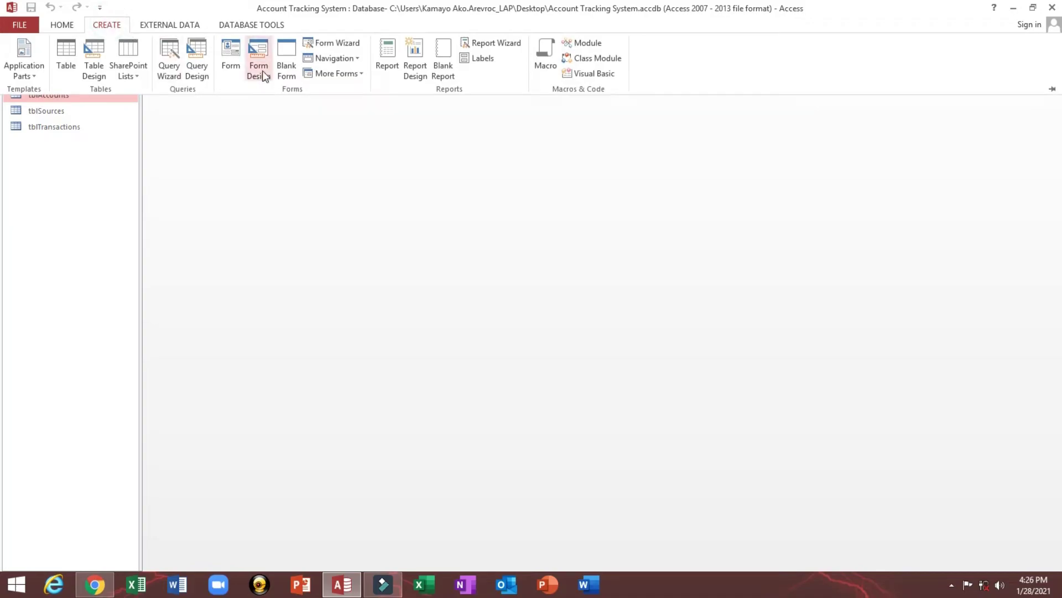
Step: Discard the trial blank form design and bring up the CREATE ribbon
left_click(264, 66)
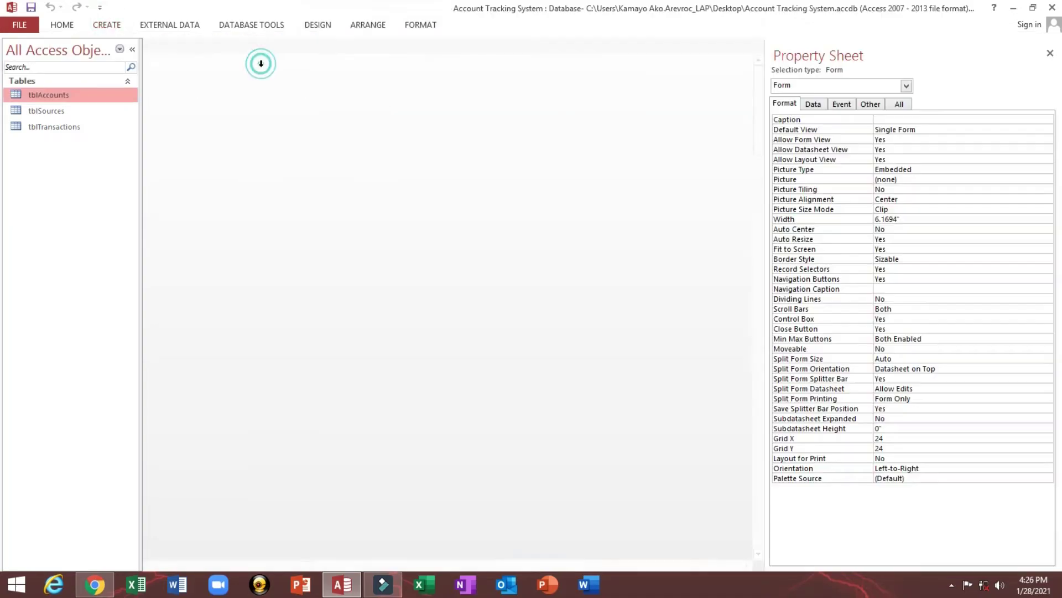
left_click(757, 45)
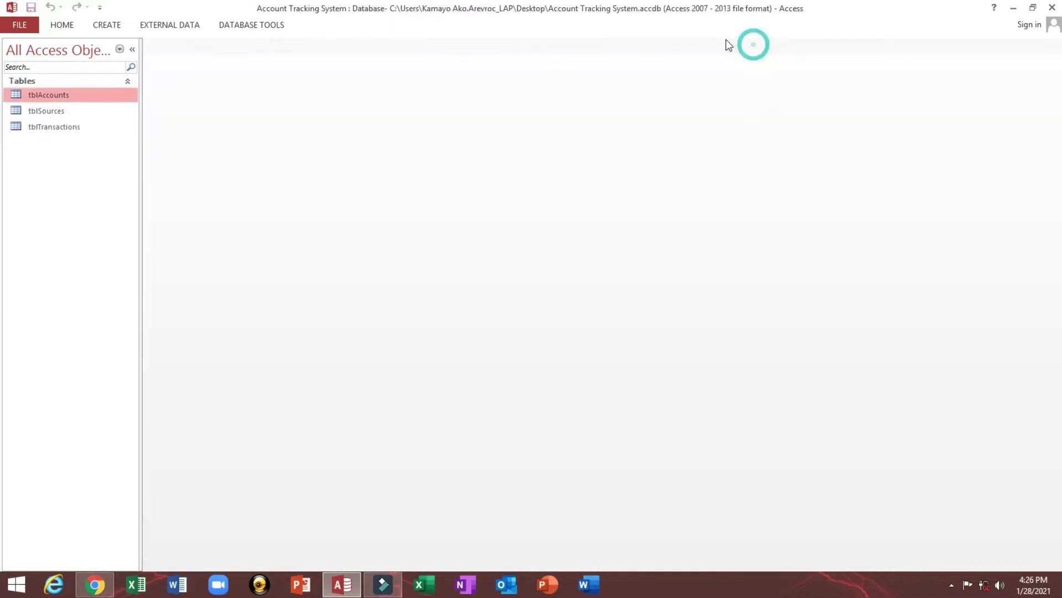
left_click(117, 27)
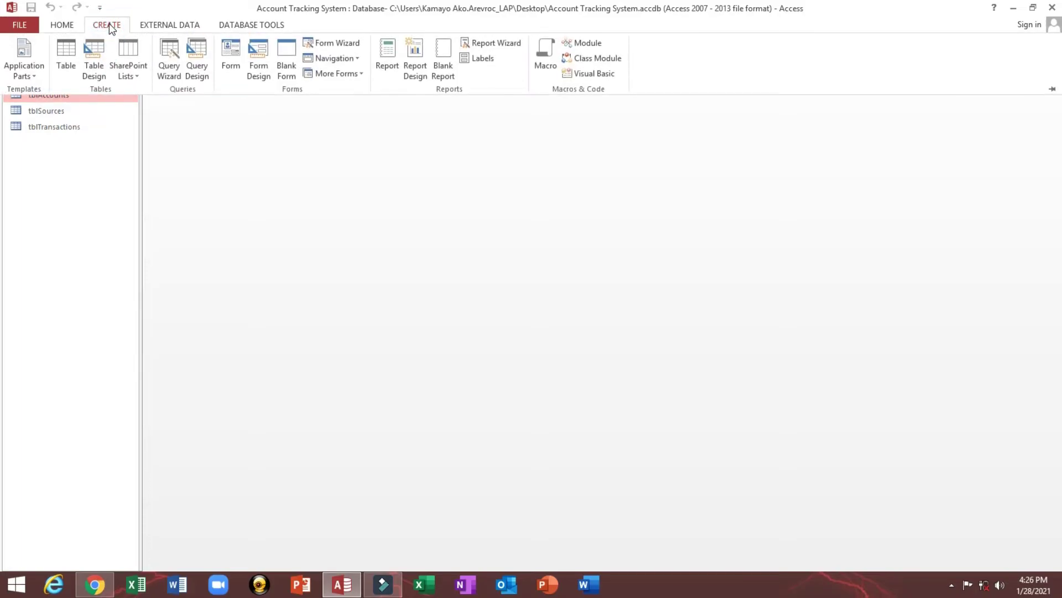
Step: Create a form from tblAccounts and switch it to Design View
left_click(232, 53)
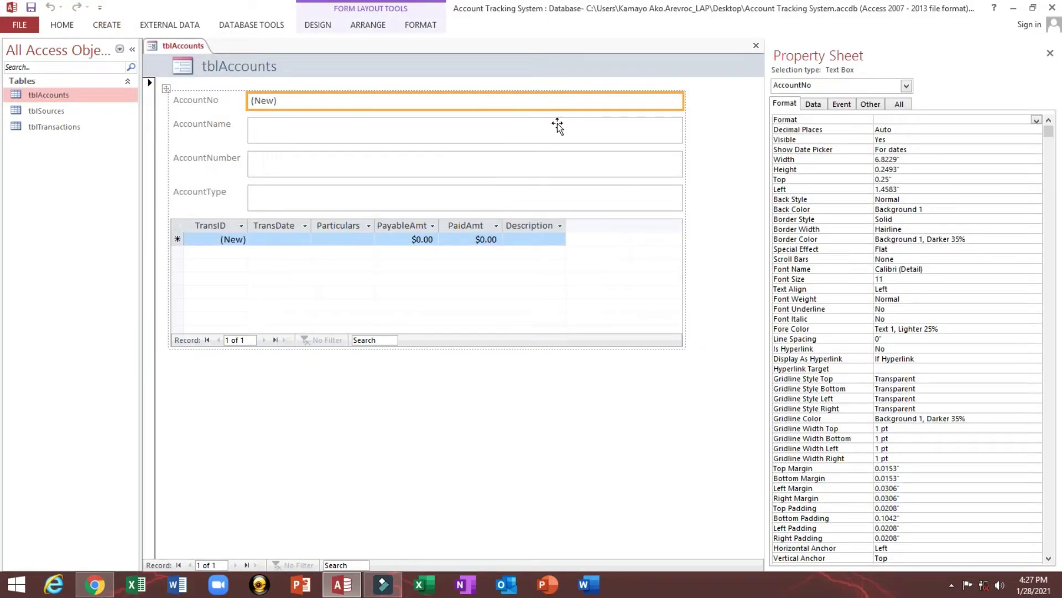
left_click(824, 108)
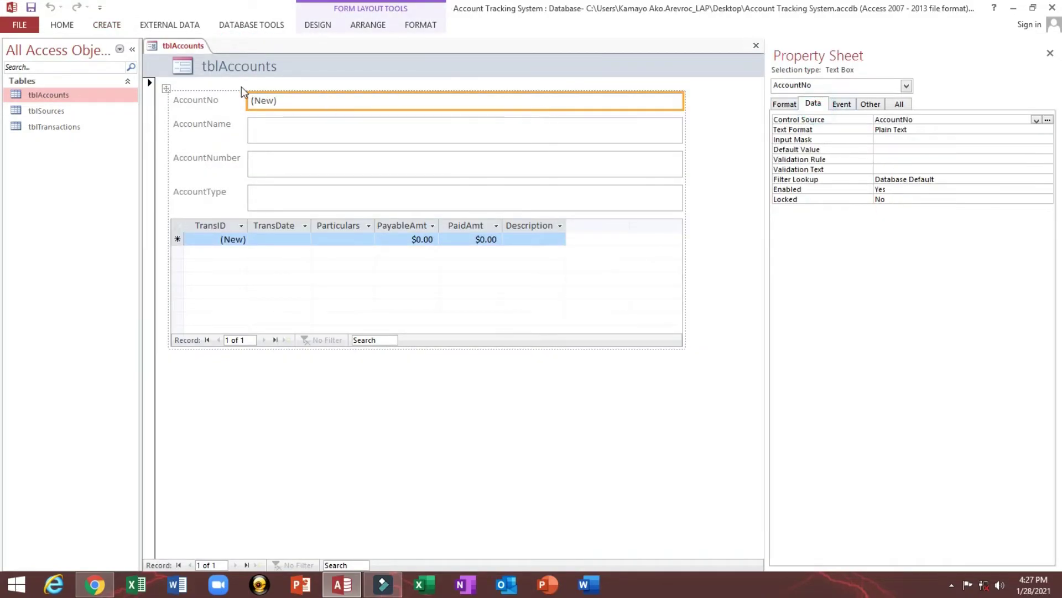
right_click(271, 74)
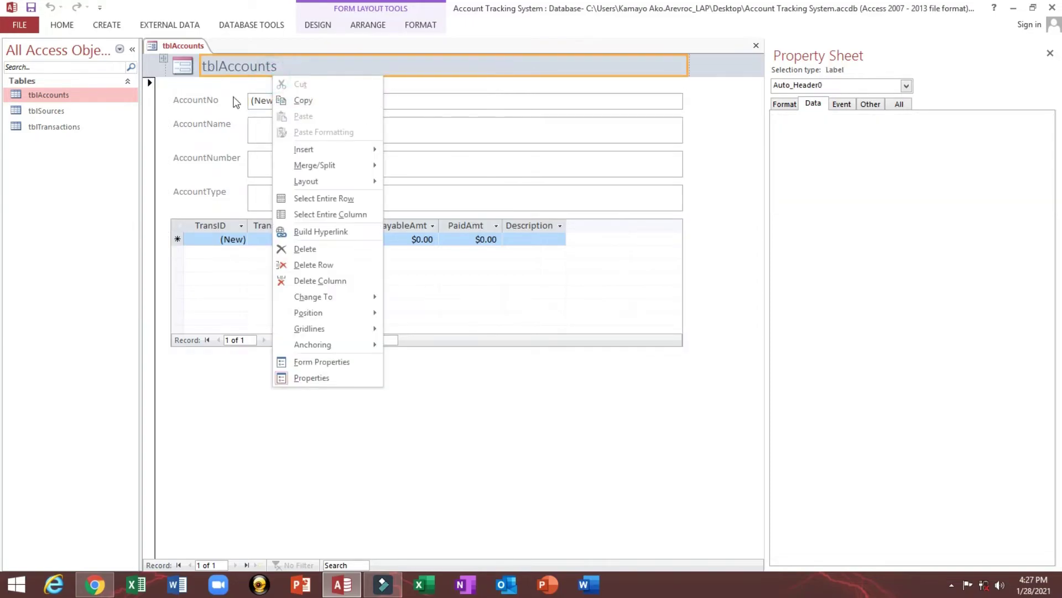
right_click(171, 49)
left_click(215, 129)
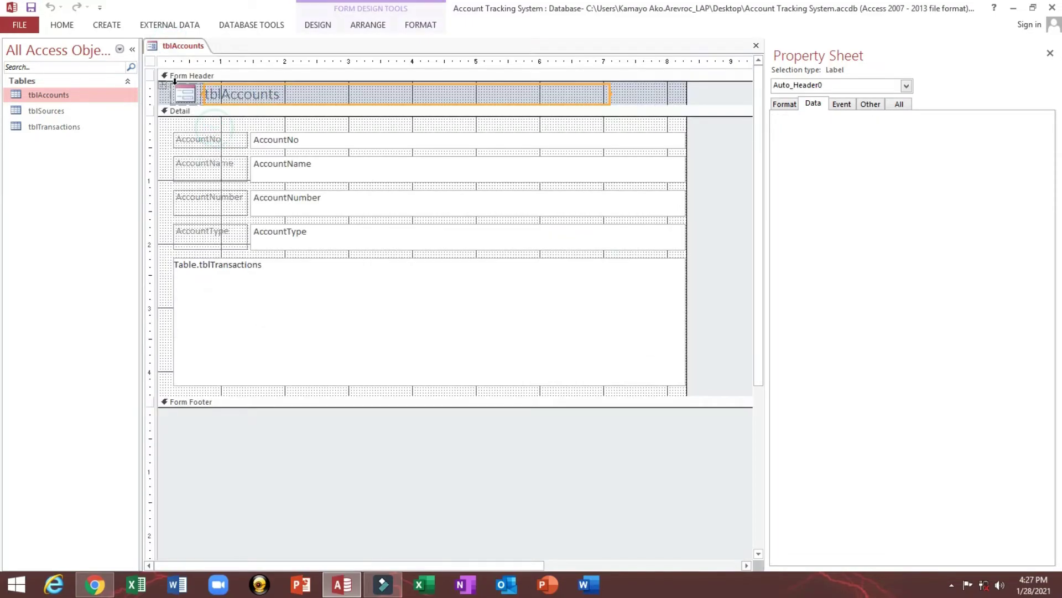
Step: Delete the tblTransactions subform, leaving the four account fields
left_click(155, 62)
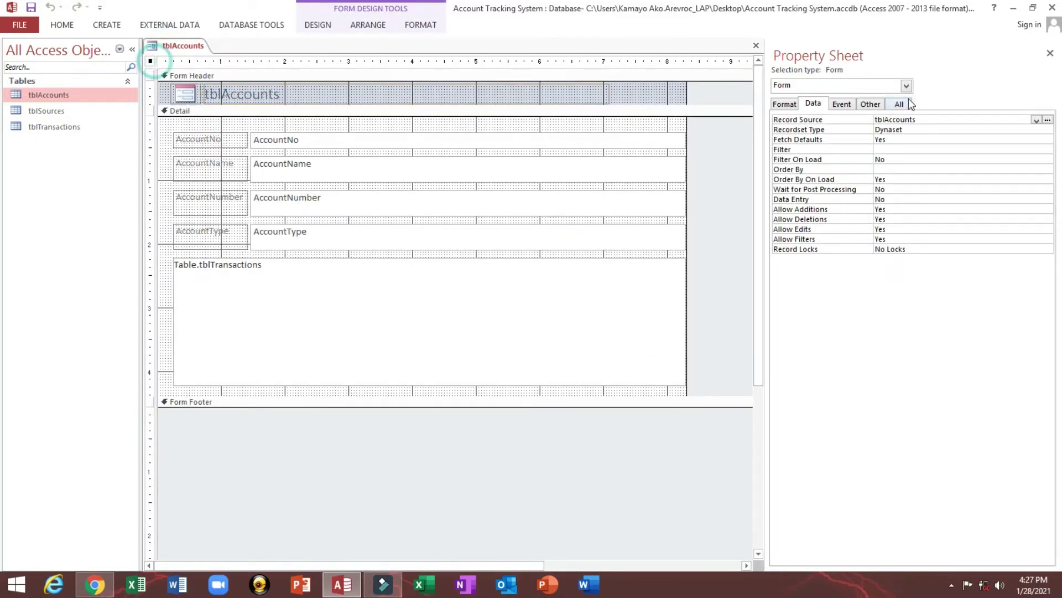
left_click(935, 118)
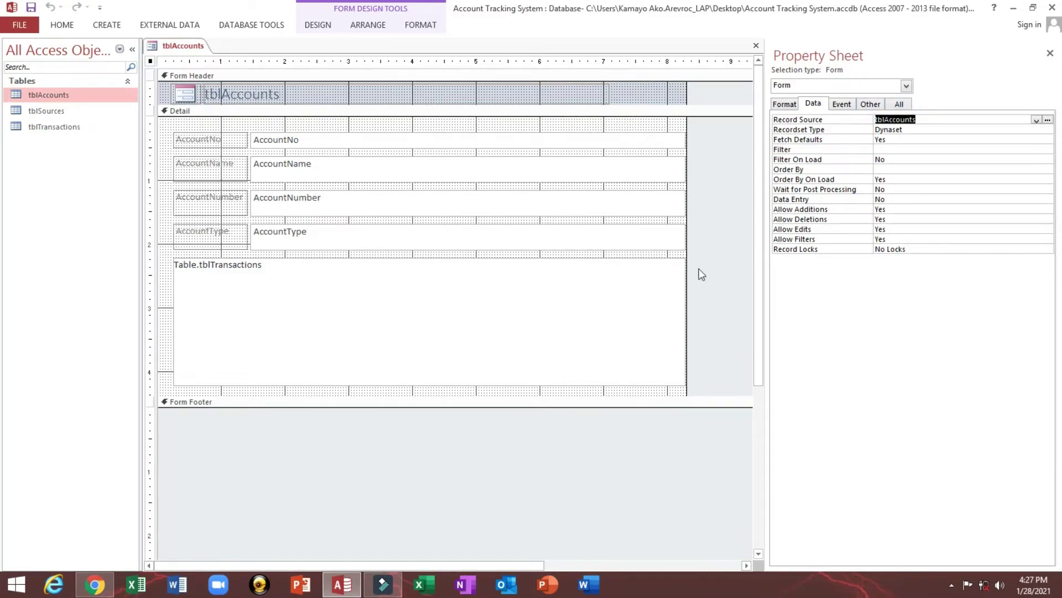
left_click_drag(699, 268, 156, 320)
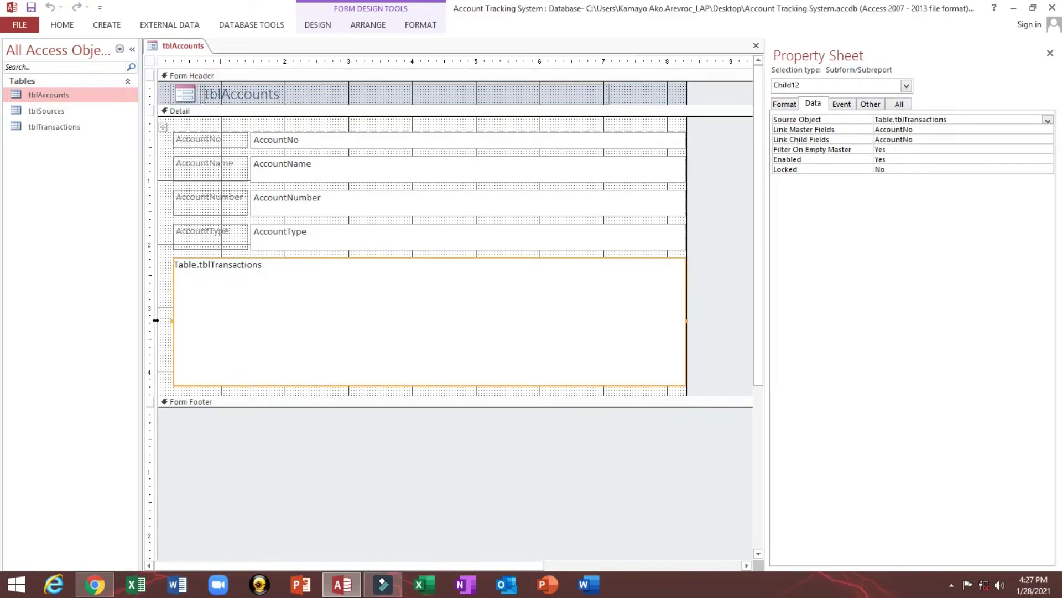
key("Delete")
Step: Narrow the four selected account text boxes to about half their width
left_click(208, 295)
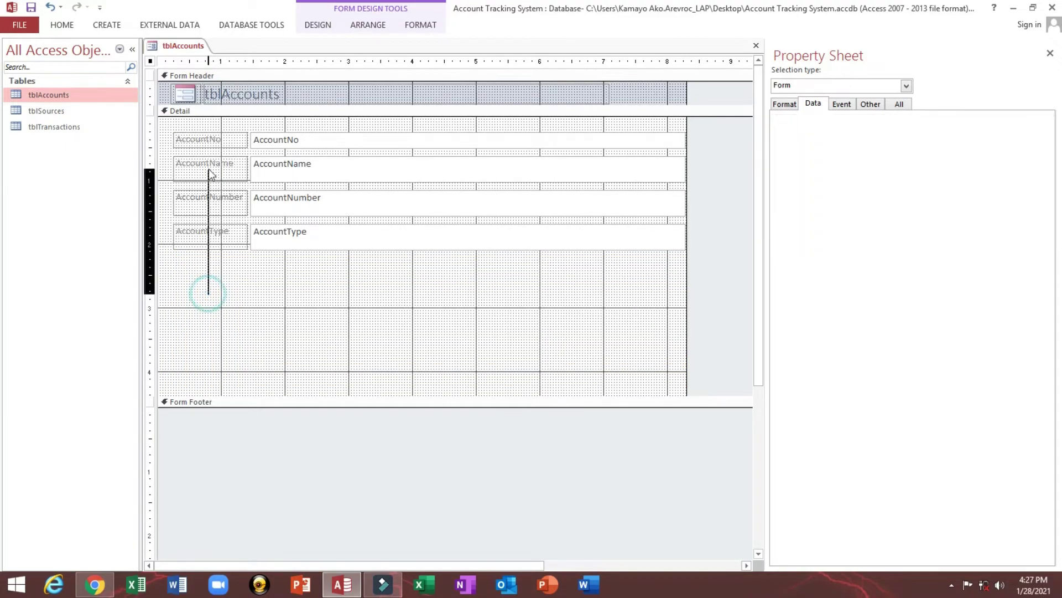
left_click_drag(306, 309, 330, 141)
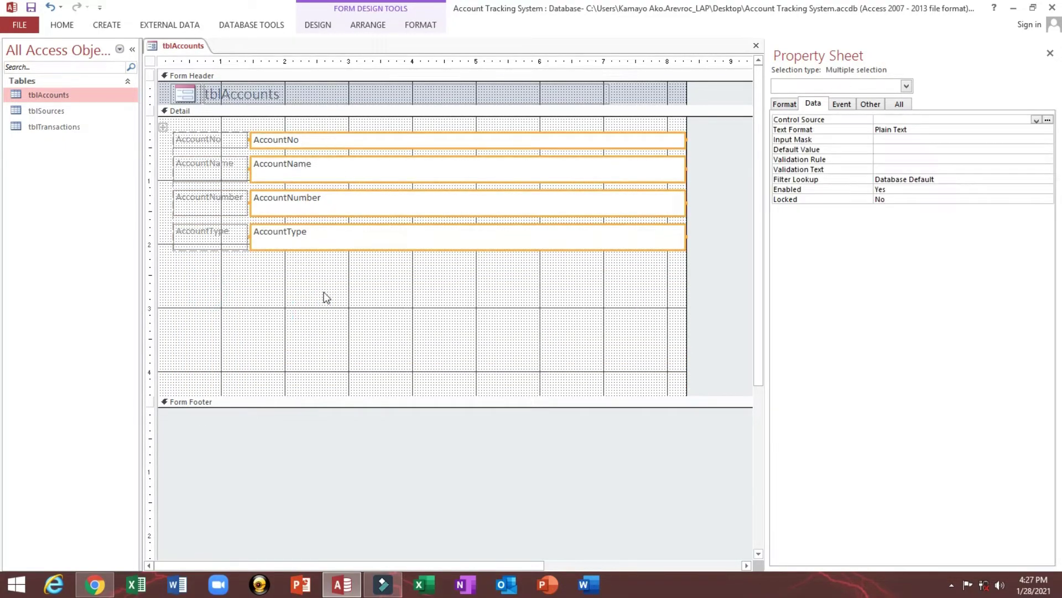
left_click_drag(334, 313, 334, 274)
left_click_drag(323, 331, 341, 138)
key("shift+Left")
key("shift+Left")
key("shift+Left")
key("shift+Left")
key("shift+Left")
key("shift+Left")
key("shift+Left")
key("shift+Left")
key("shift+Left")
key("shift+Left")
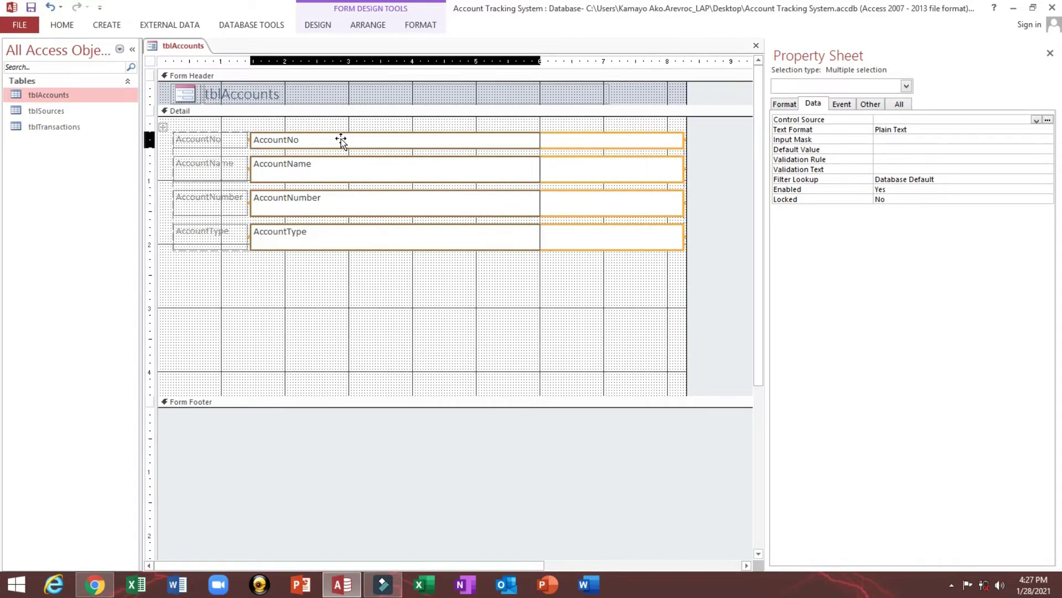
left_click(311, 95)
Step: Rename the form header title to 'Accounts'
double_click(301, 94)
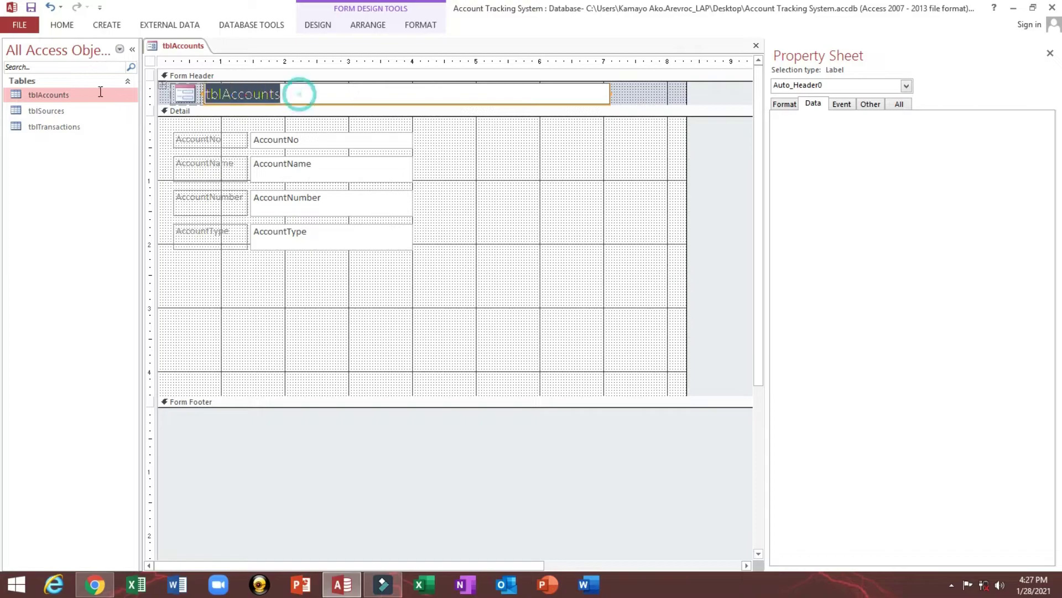
type("Acco")
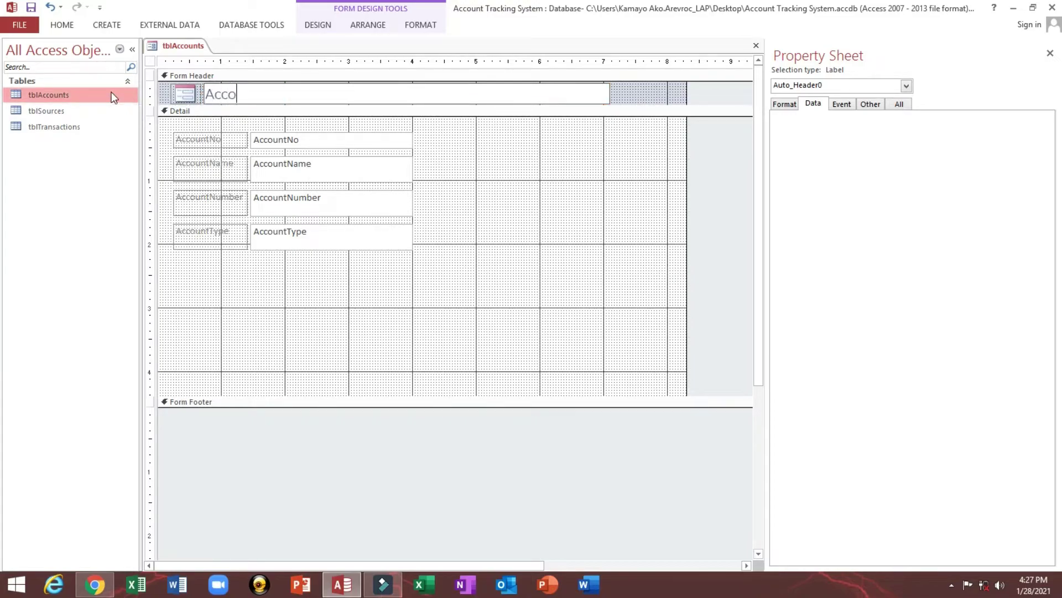
type("unts")
left_click(530, 218)
Step: Set the Form Header section's Back Color to #0072BC
left_click(404, 79)
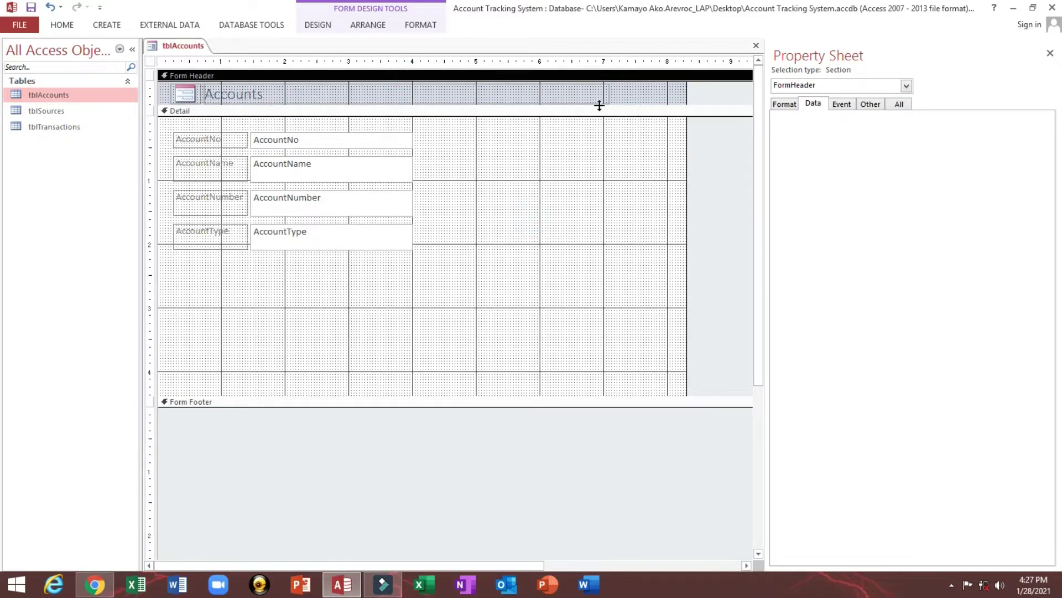
left_click(633, 96)
left_click(633, 97)
left_click(151, 62)
left_click(625, 91)
left_click(784, 104)
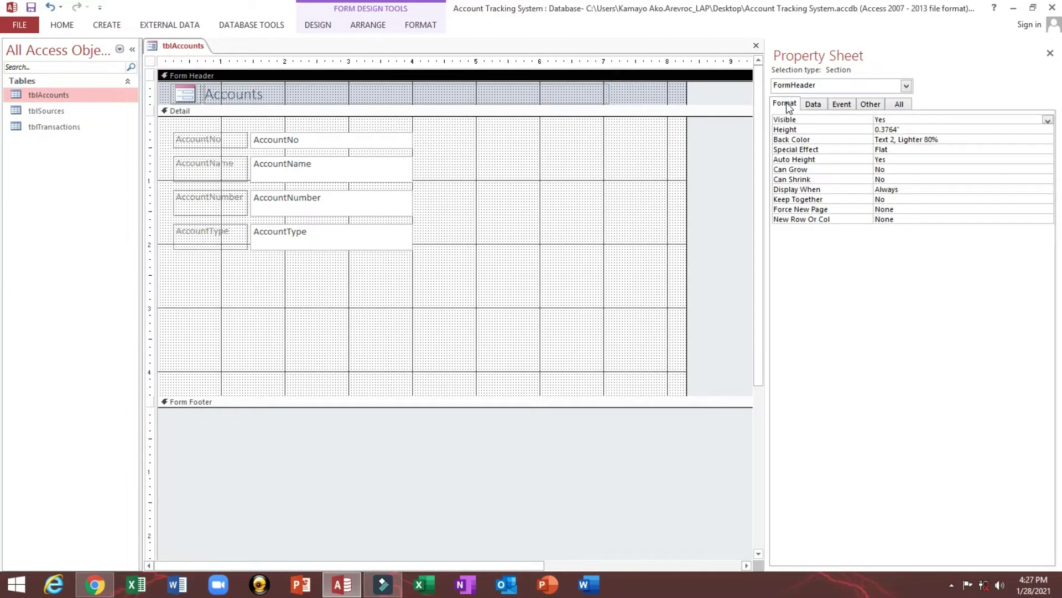
left_click(794, 141)
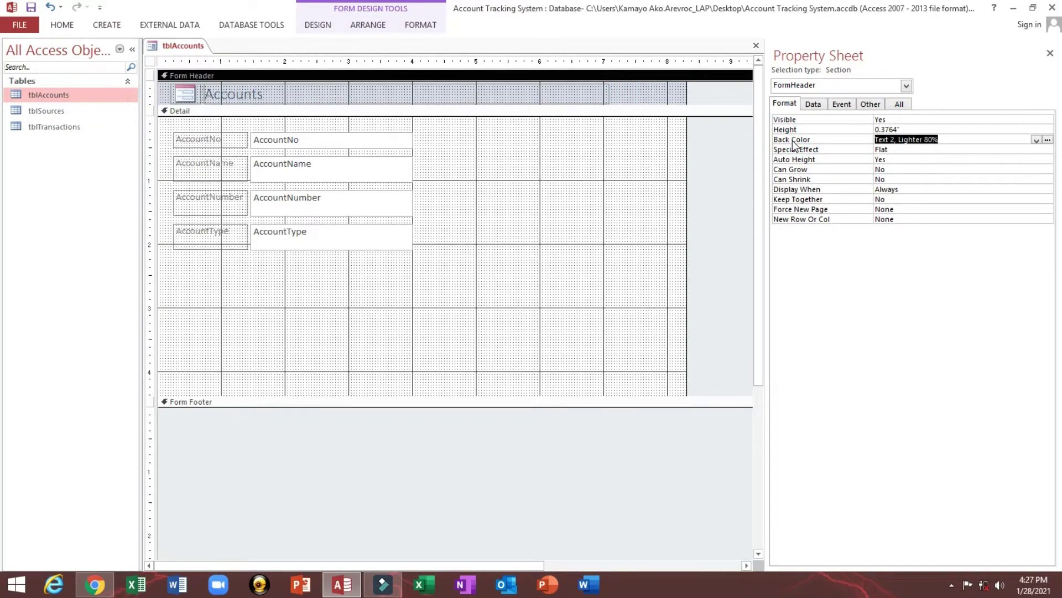
type("#0072BC")
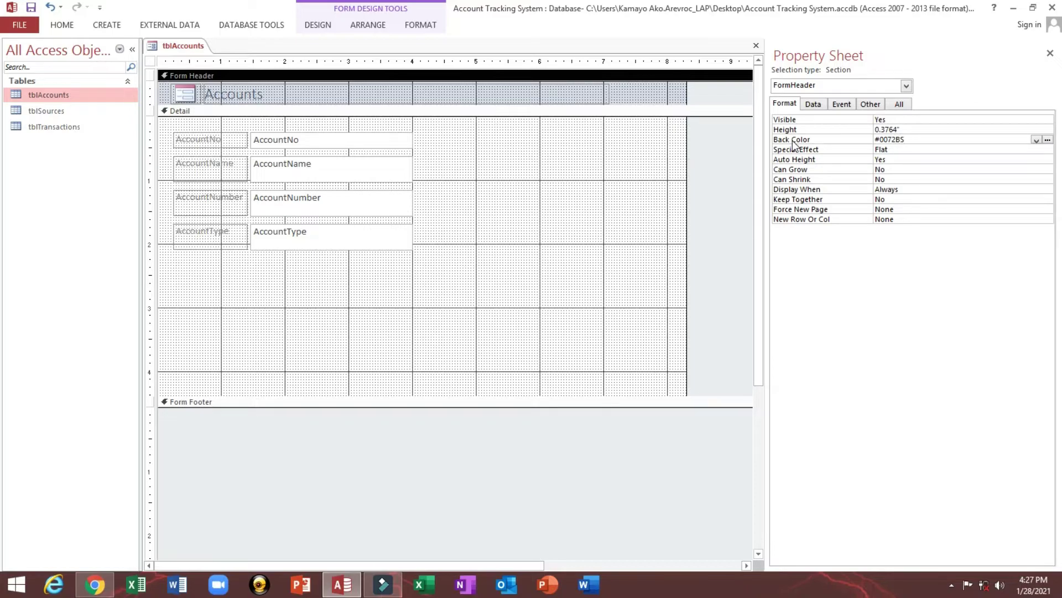
key("Return")
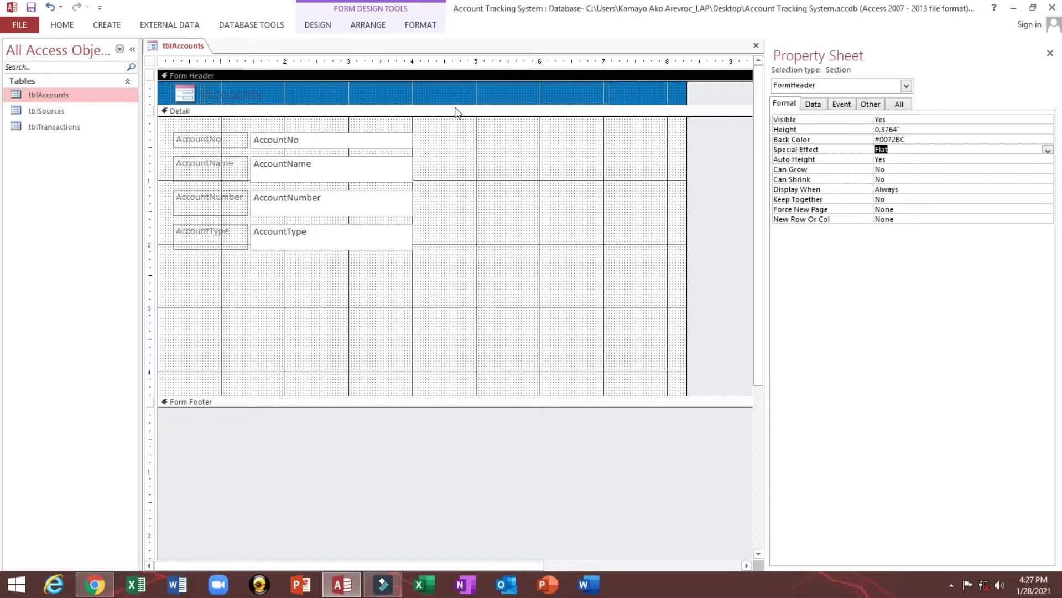
left_click(345, 95)
Step: Make the Accounts title white with font size 20
left_click(59, 26)
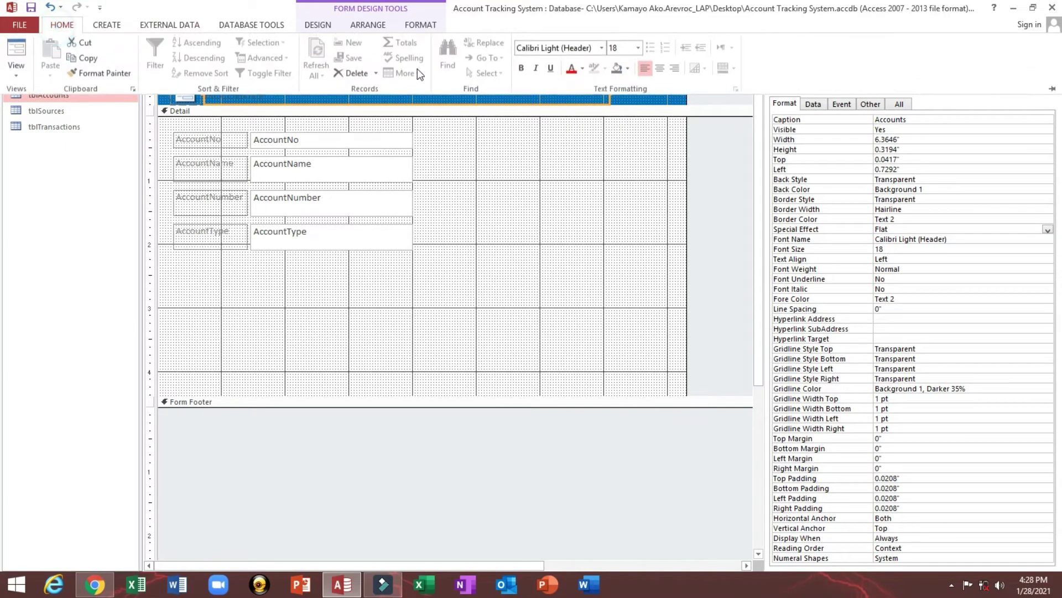
left_click(583, 69)
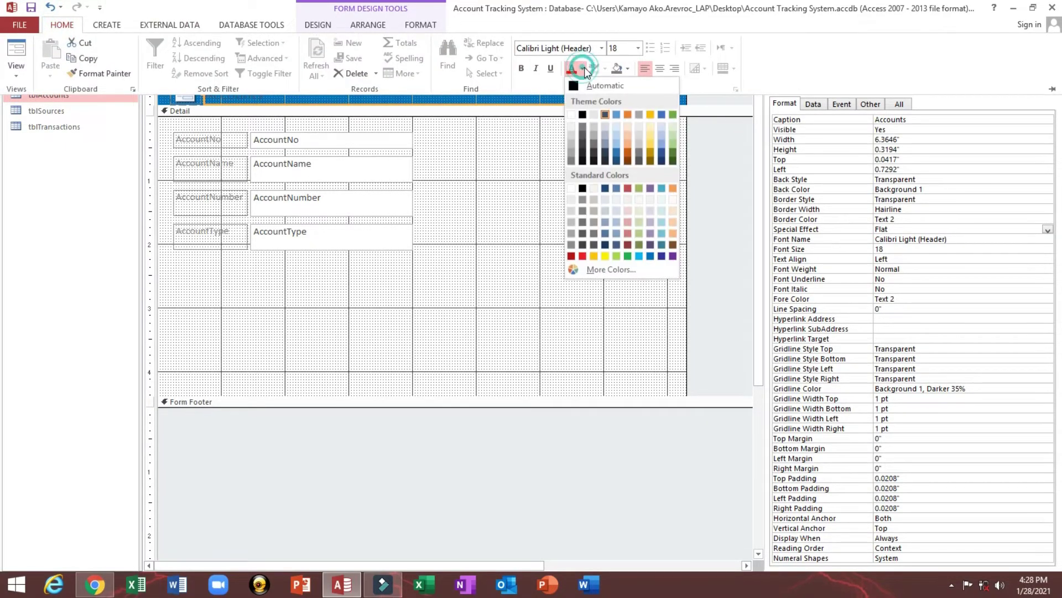
left_click(576, 115)
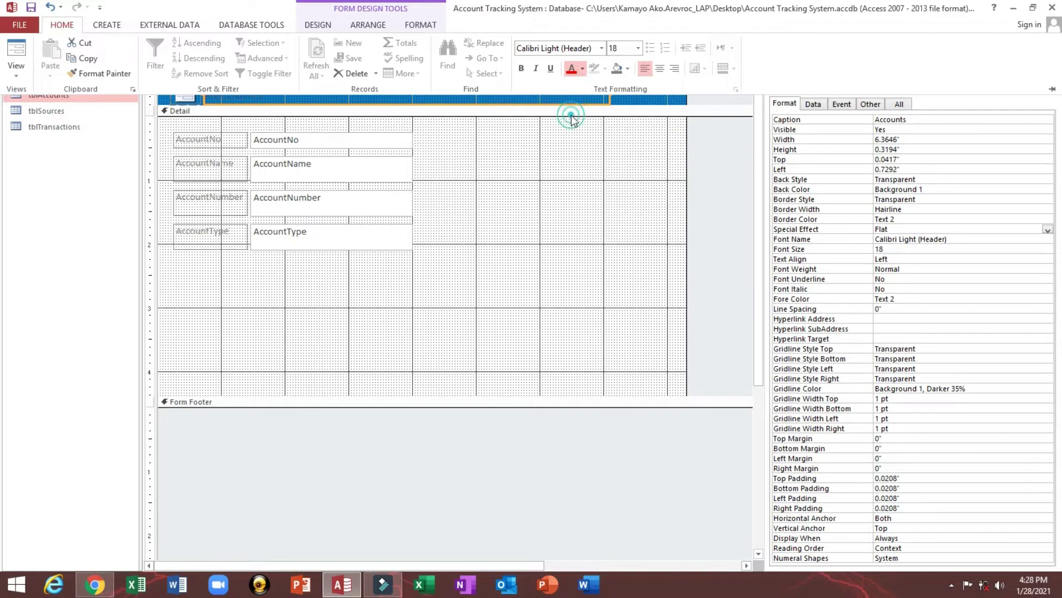
left_click(54, 25)
left_click(639, 47)
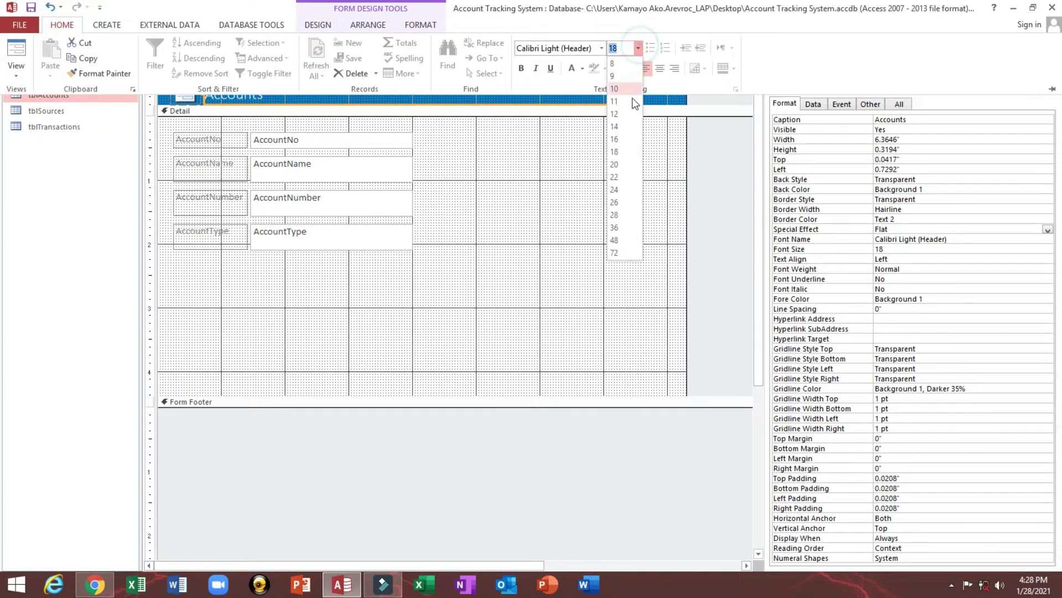
left_click(615, 164)
left_click(532, 140)
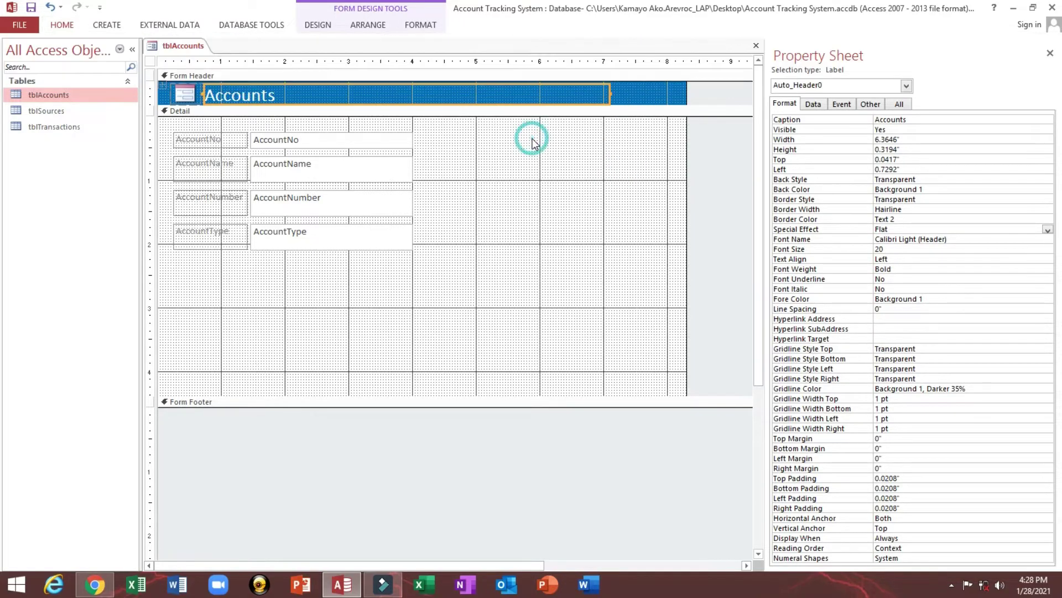
Step: Shorten the title label, narrow the form to about 4.25", shorten Detail, and heighten the footer
left_click(607, 96)
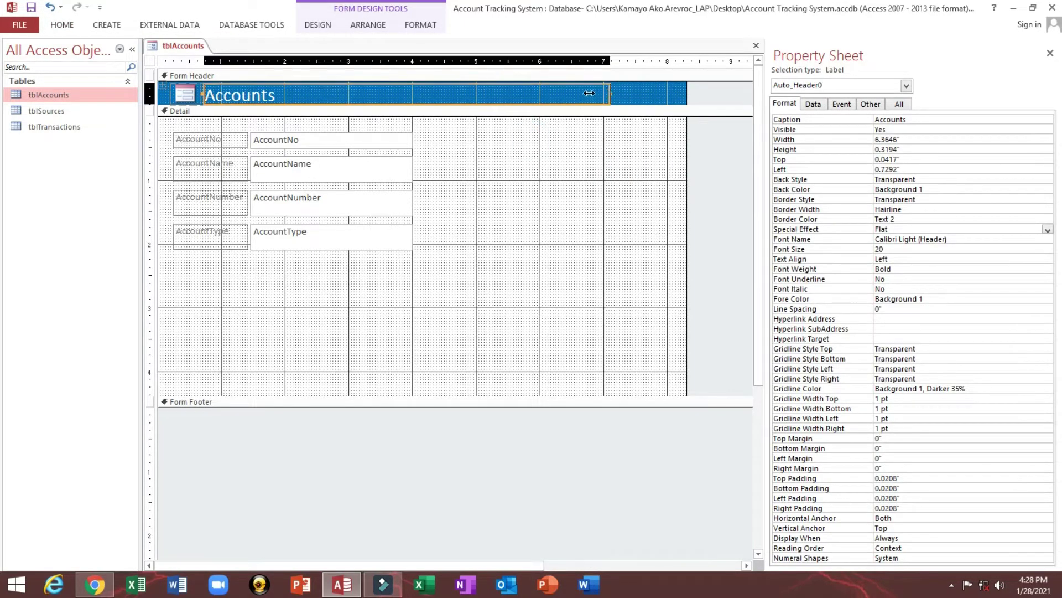
left_click_drag(611, 94, 418, 94)
left_click(471, 92)
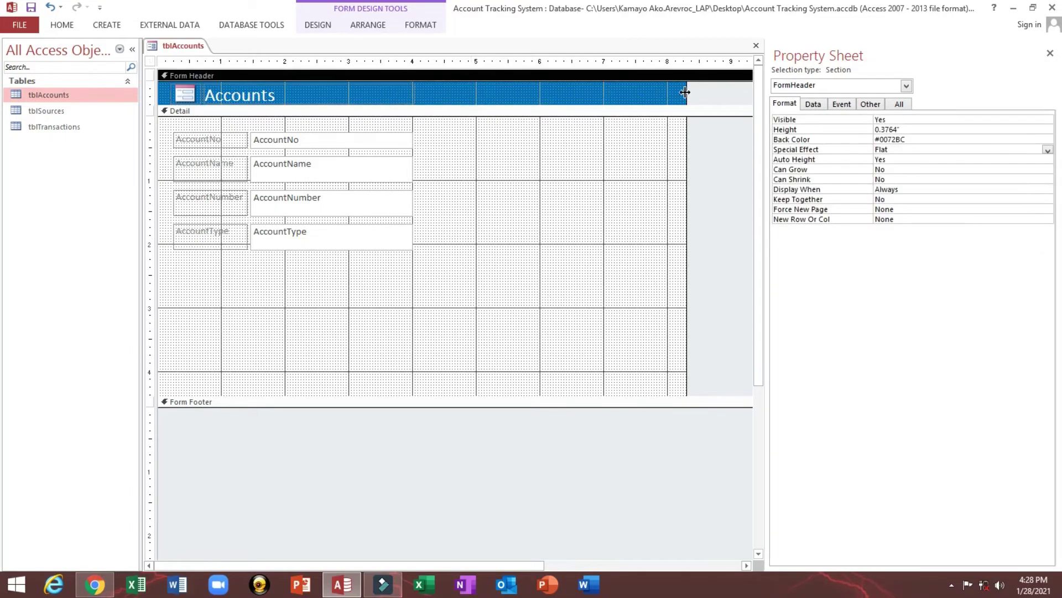
left_click_drag(429, 90, 428, 91)
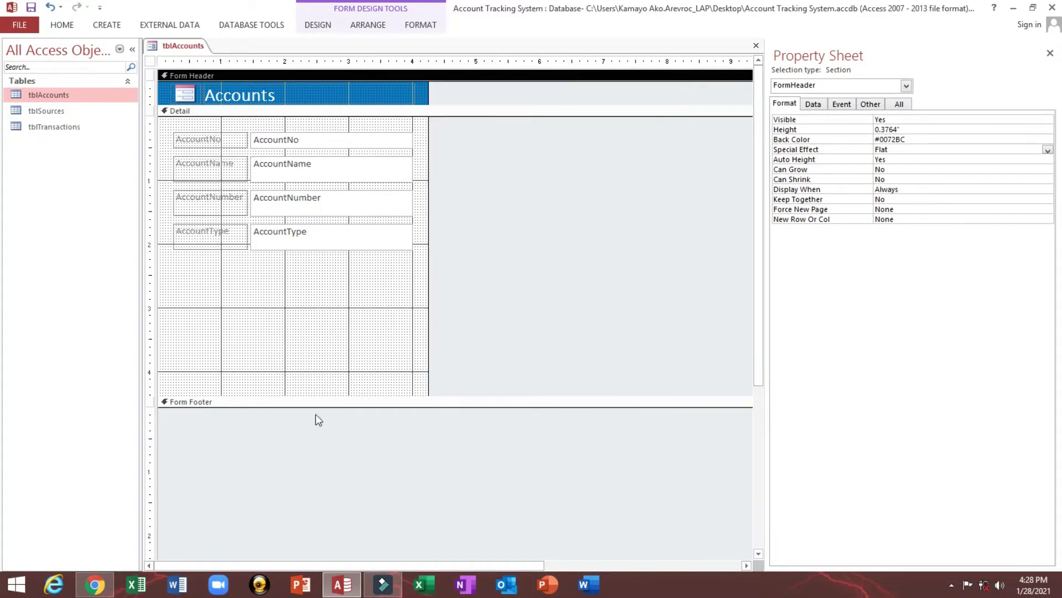
left_click_drag(308, 396, 314, 297)
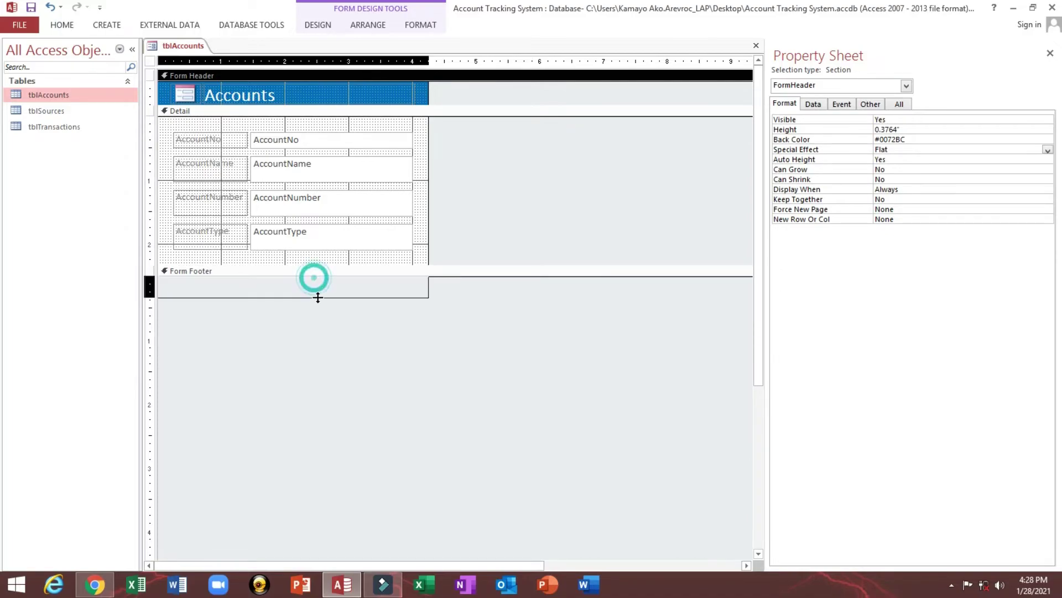
left_click(316, 264)
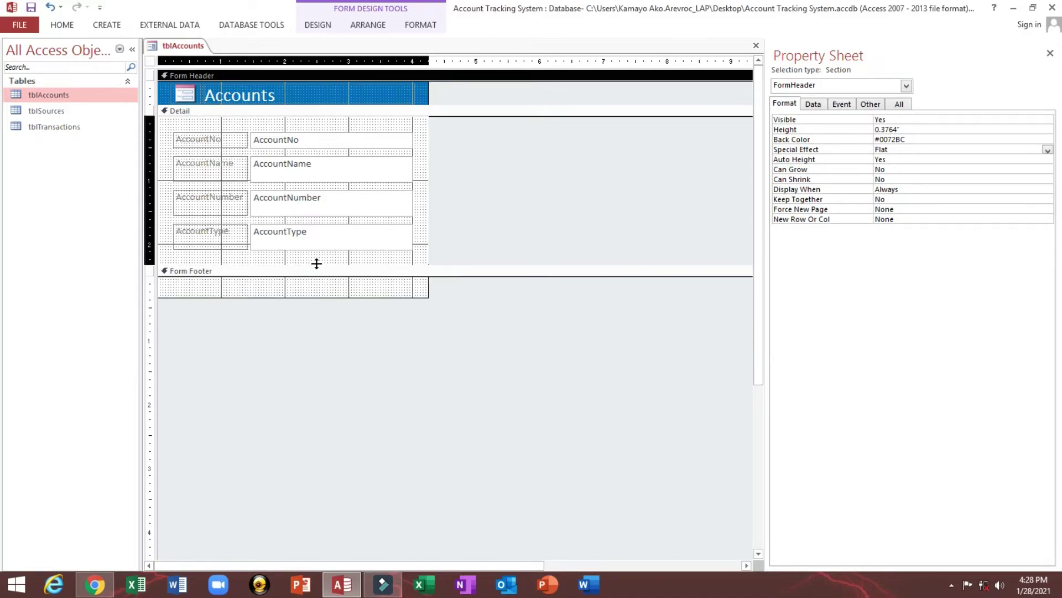
Step: Save the form as 'Account Details'
left_click(149, 61)
key("ctrl+s")
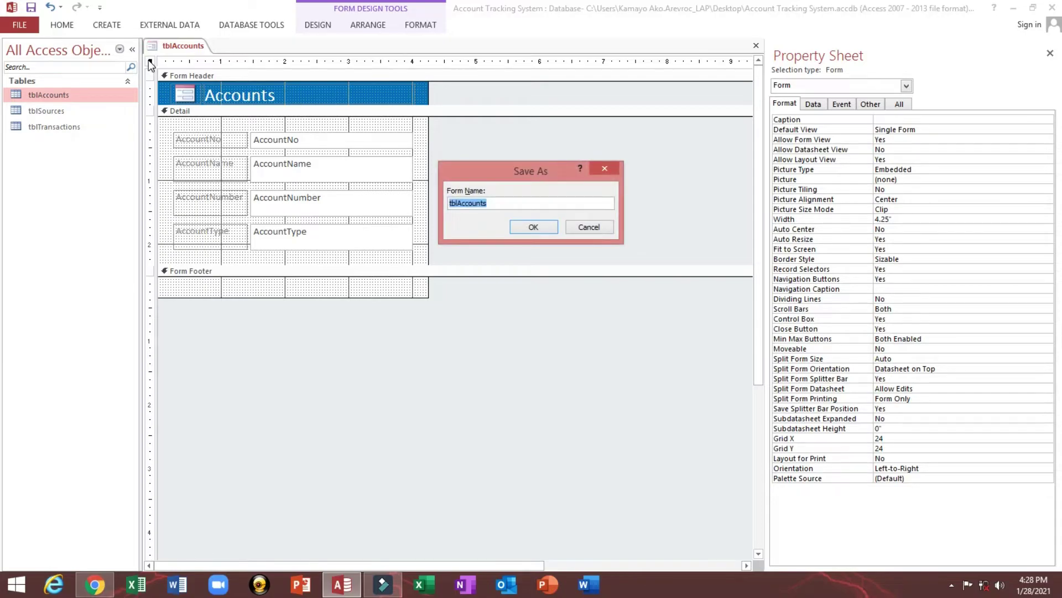
type("a")
key("BackSpace")
key("BackSpace")
key("BackSpace")
type("Account Deta")
left_click(537, 228)
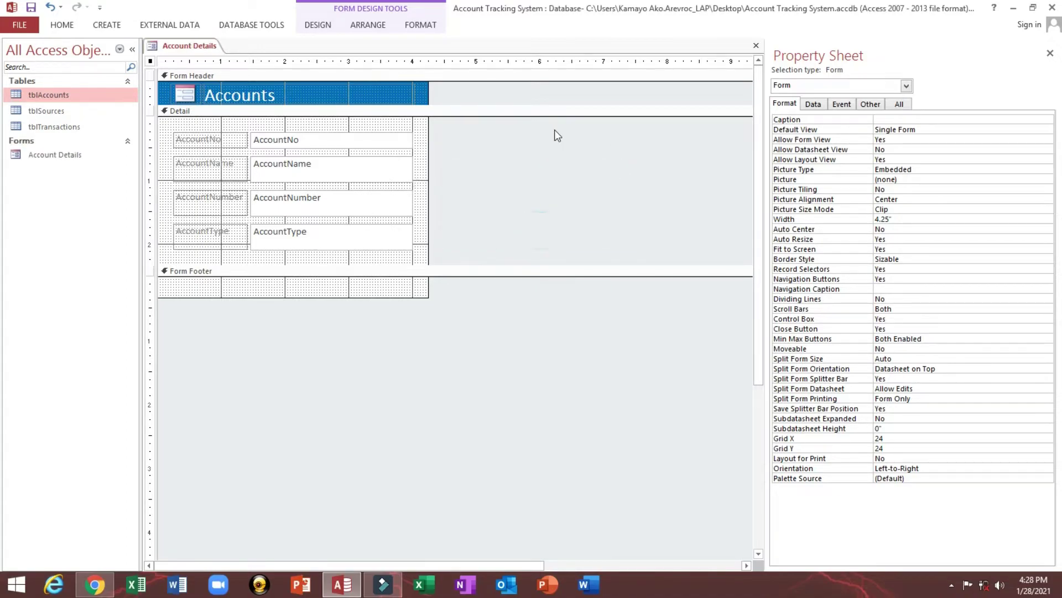
Step: Set the form's Pop Up and Auto Center properties to Yes
left_click(870, 104)
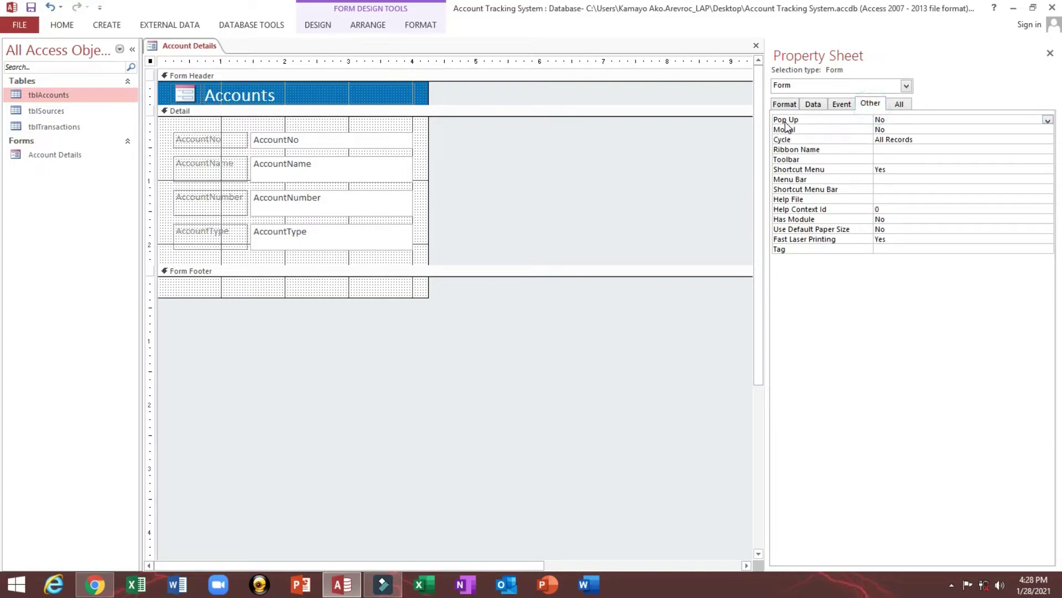
left_click(786, 121)
left_click(919, 120)
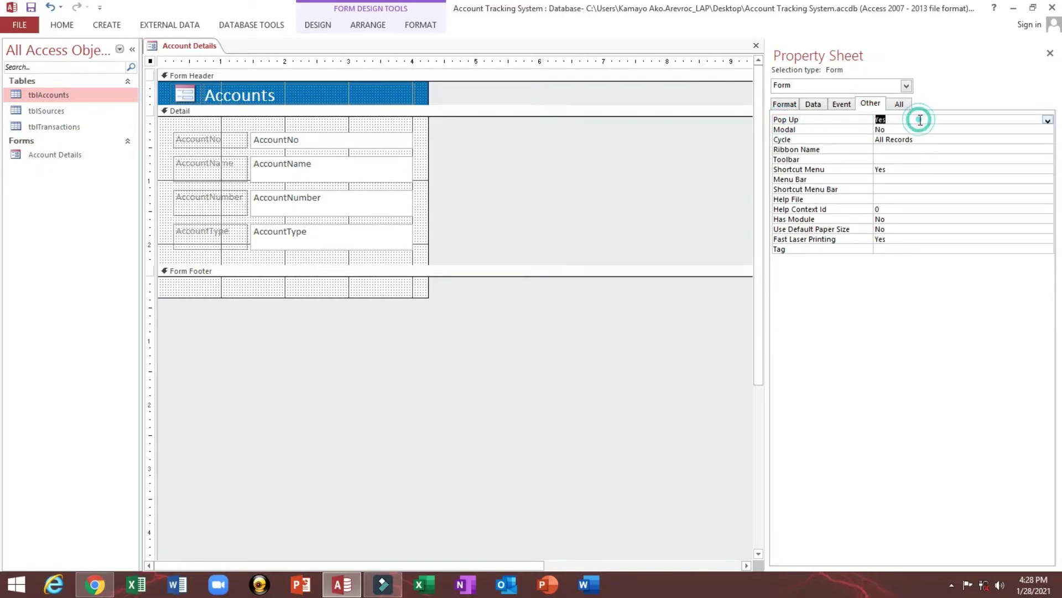
left_click(793, 103)
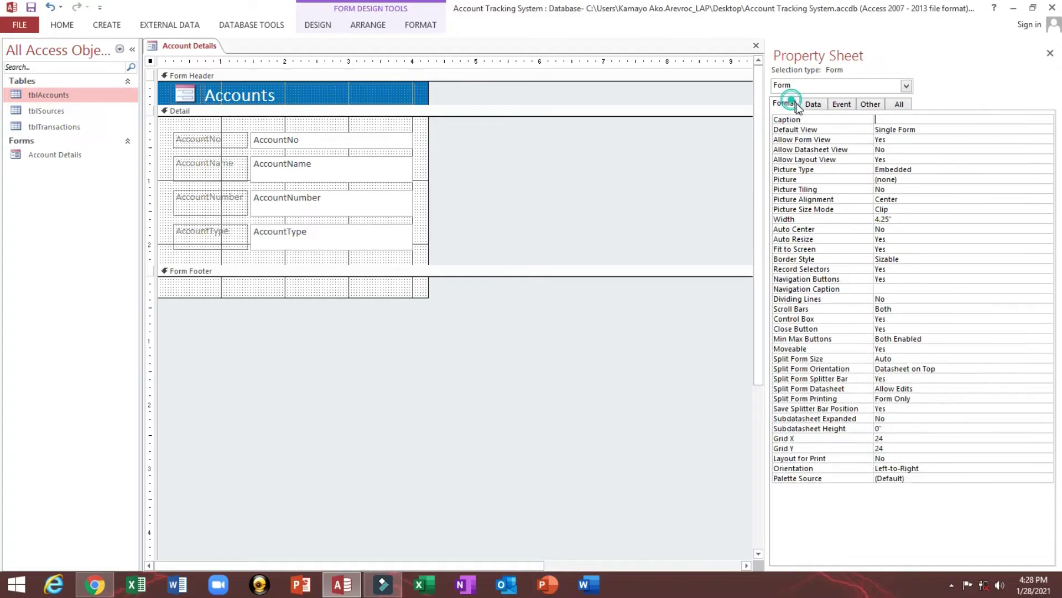
left_click(782, 231)
double_click(898, 230)
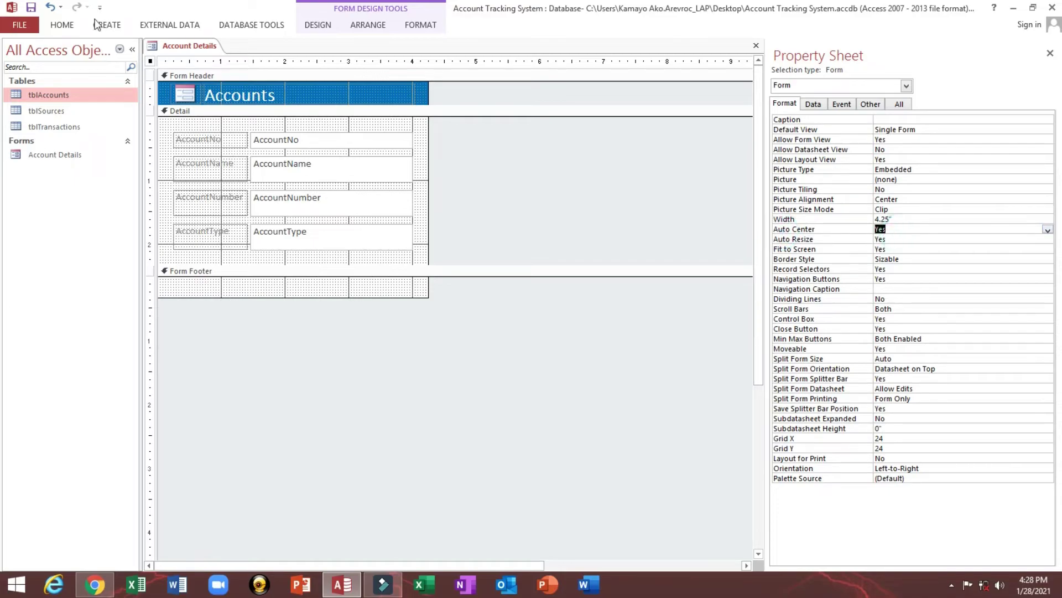
Step: Run the form in Form View and reposition its floating window
left_click(61, 24)
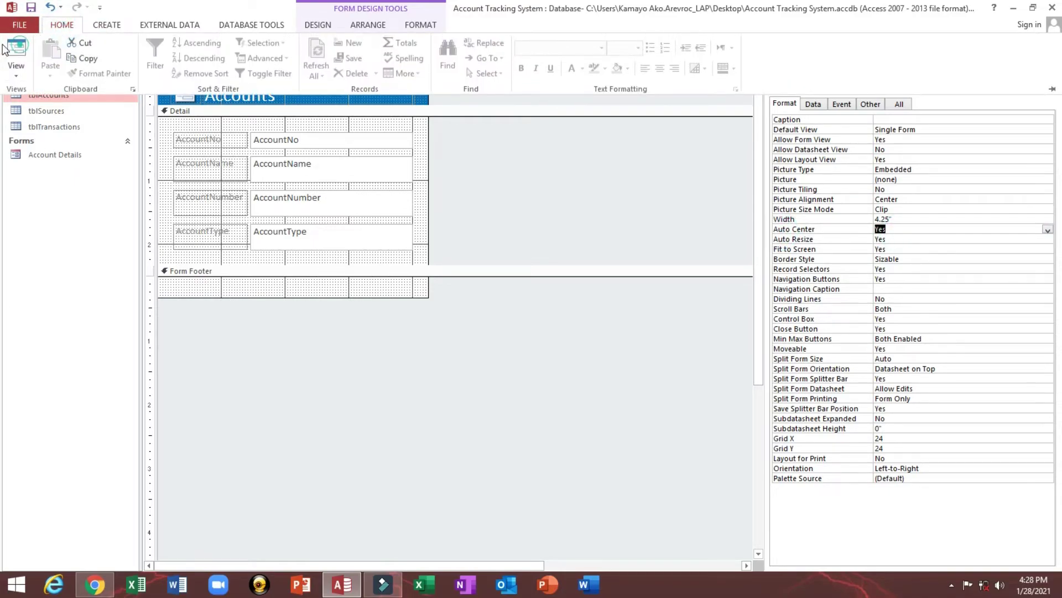
left_click(31, 50)
left_click_drag(244, 58, 281, 75)
left_click(203, 142)
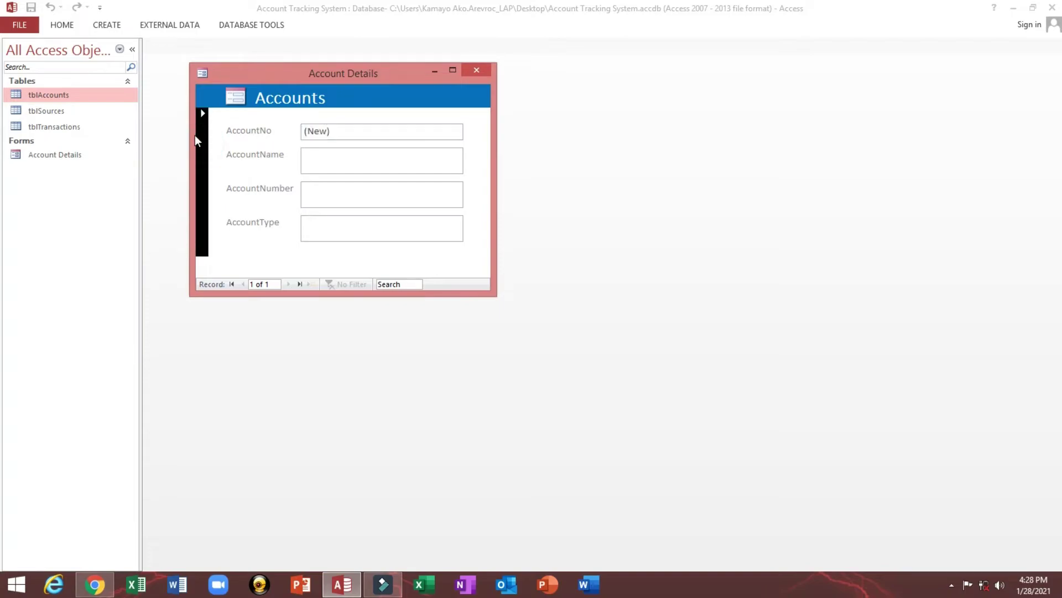
Step: Back in Design View, set Record Selectors and Navigation Buttons to No
left_click(271, 284)
right_click(354, 103)
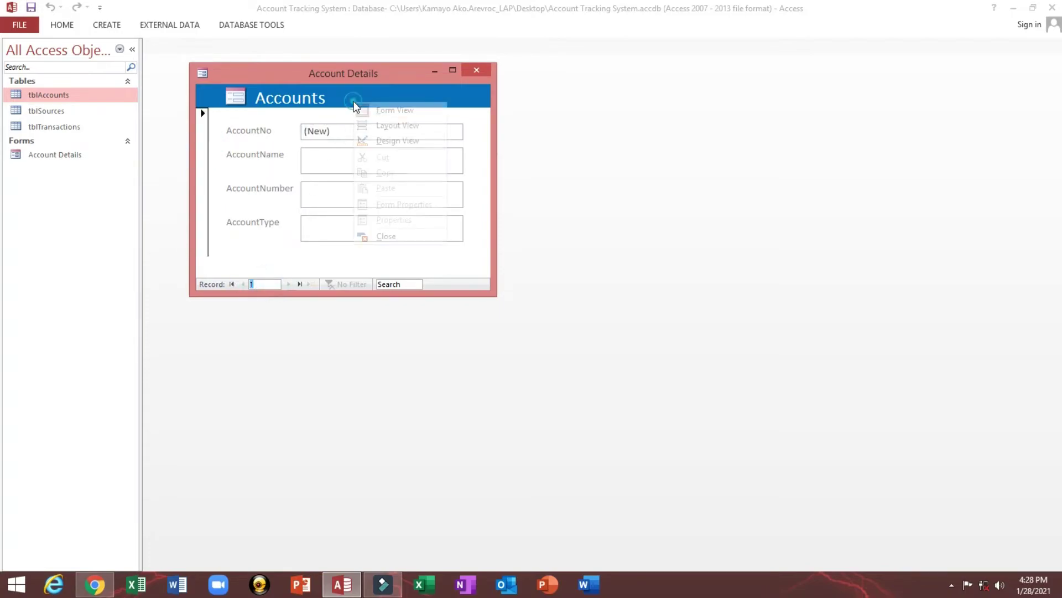
left_click(373, 138)
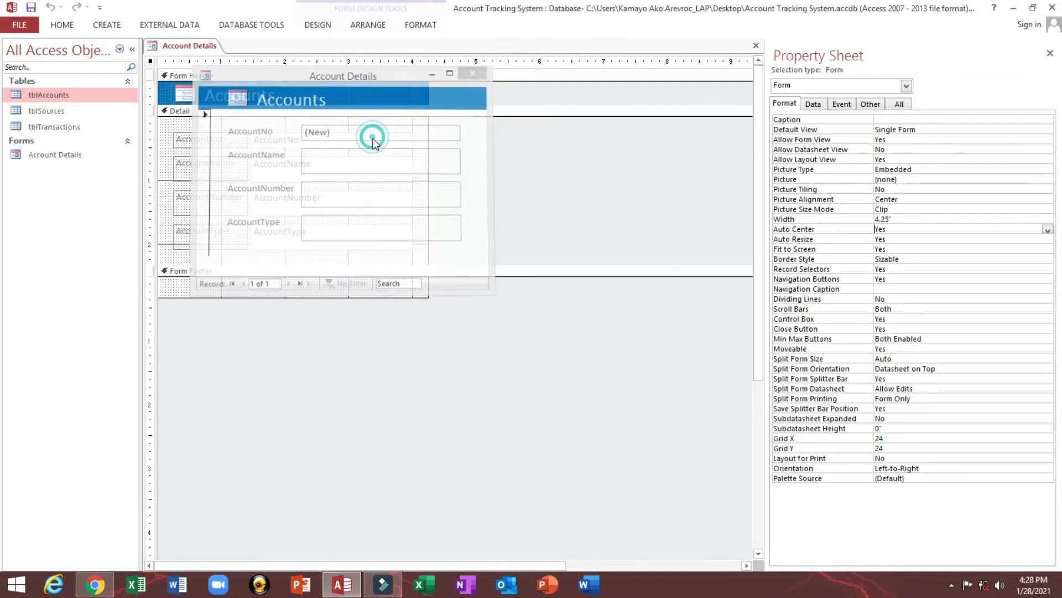
left_click(811, 269)
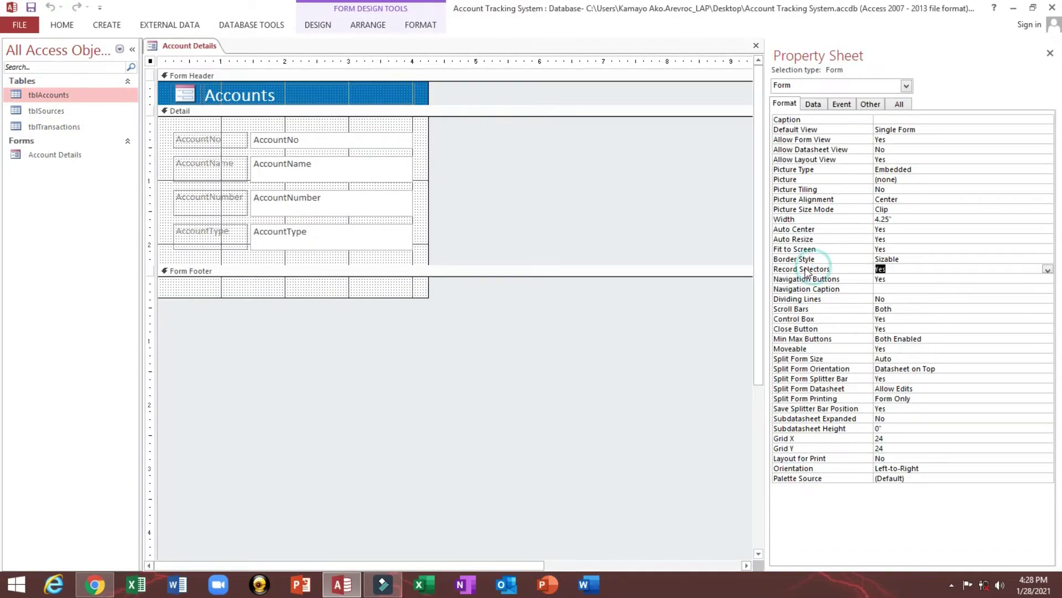
double_click(899, 269)
left_click(810, 279)
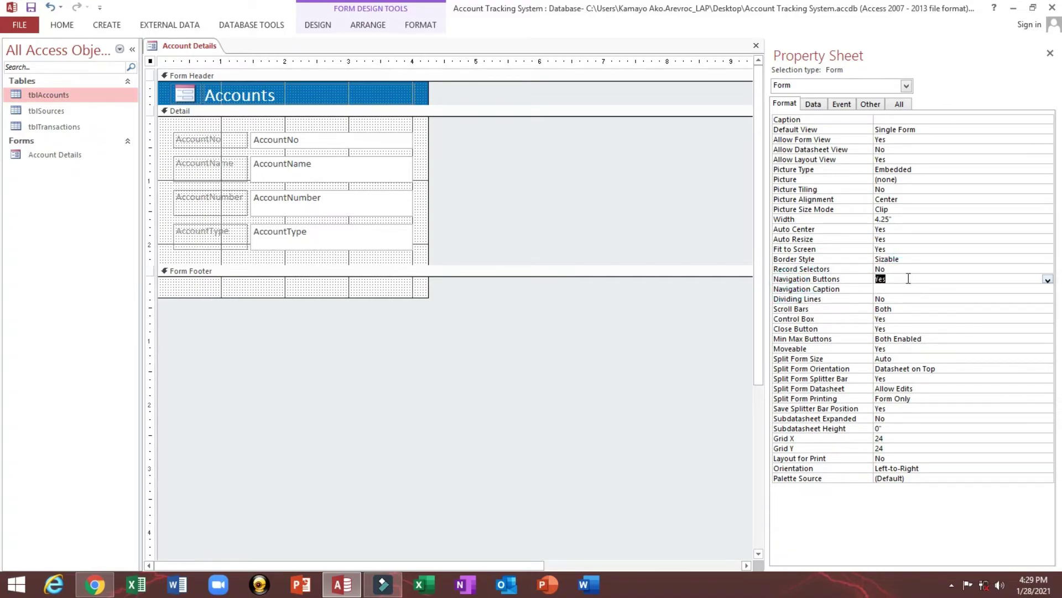
double_click(908, 280)
Step: Preview the form in Form View, then return to Design View
left_click(62, 25)
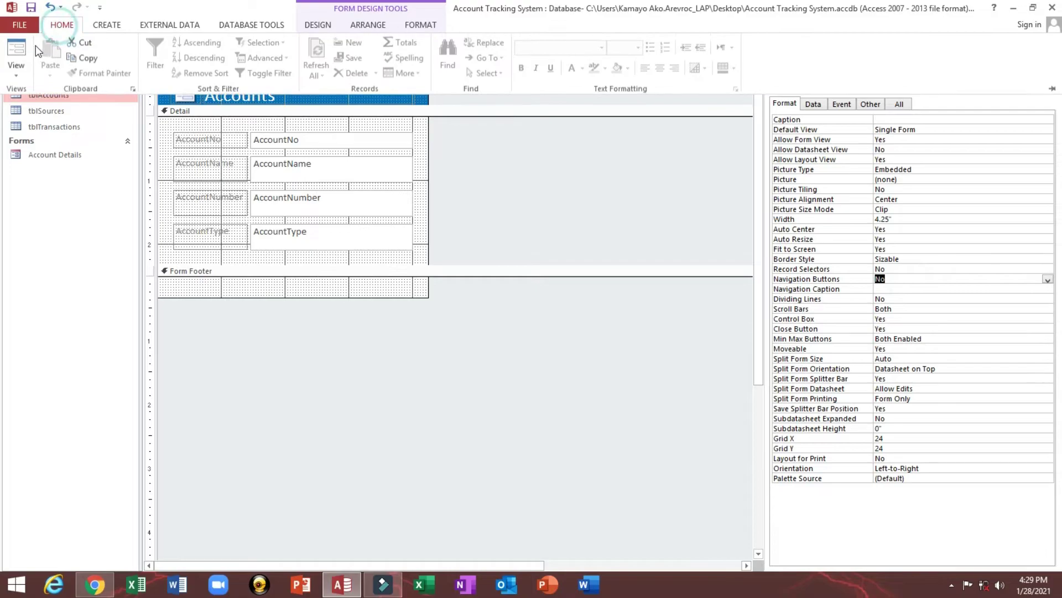
left_click(16, 50)
left_click_drag(271, 69, 354, 144)
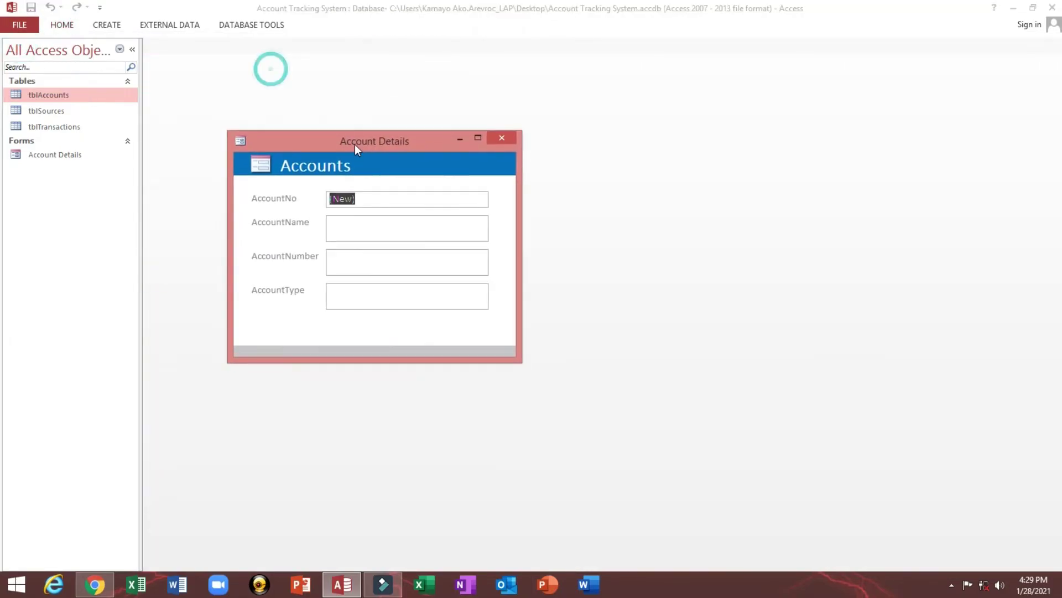
right_click(359, 140)
left_click(407, 227)
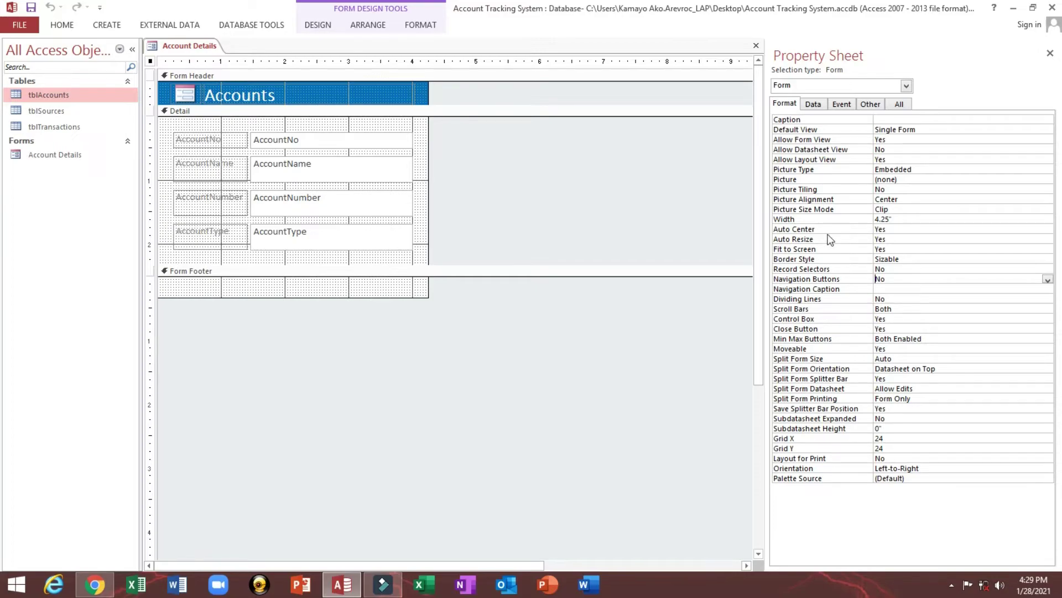
left_click(883, 229)
Step: Make the Form Footer section taller
left_click_drag(263, 297, 264, 307)
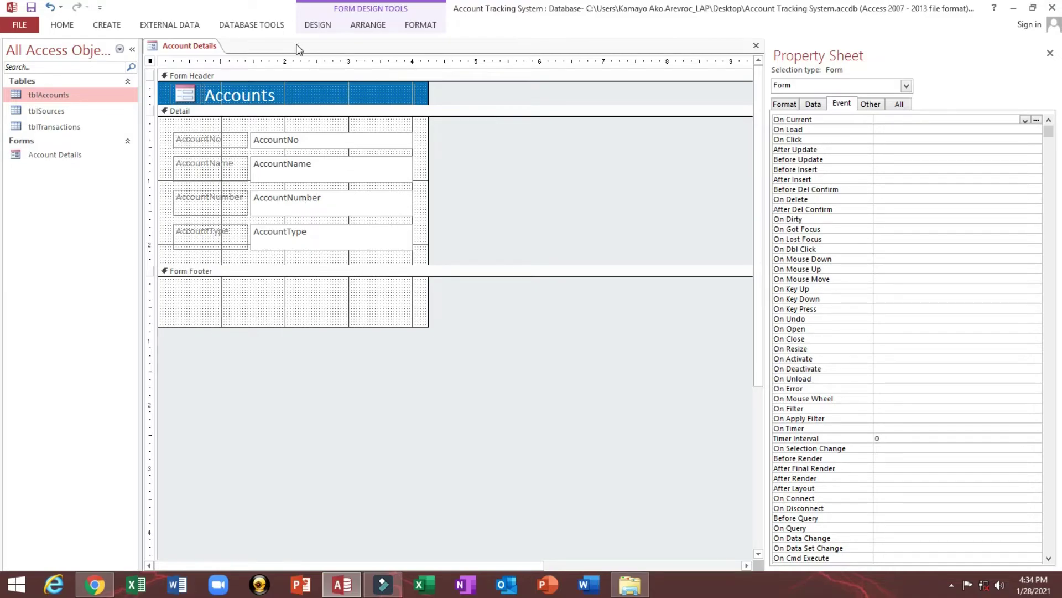
left_click(316, 26)
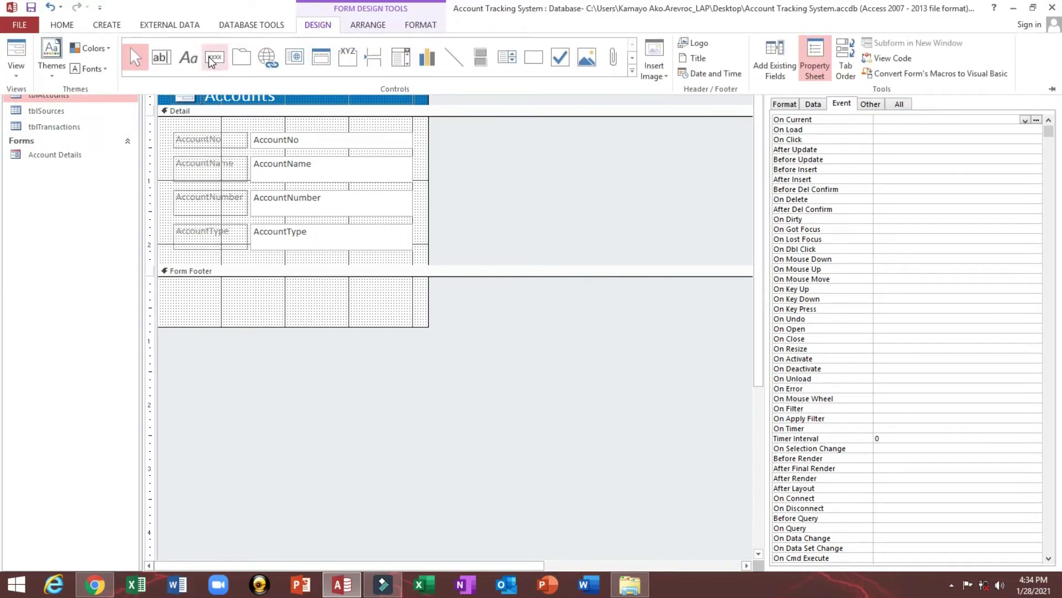
left_click(331, 289)
left_click(321, 287)
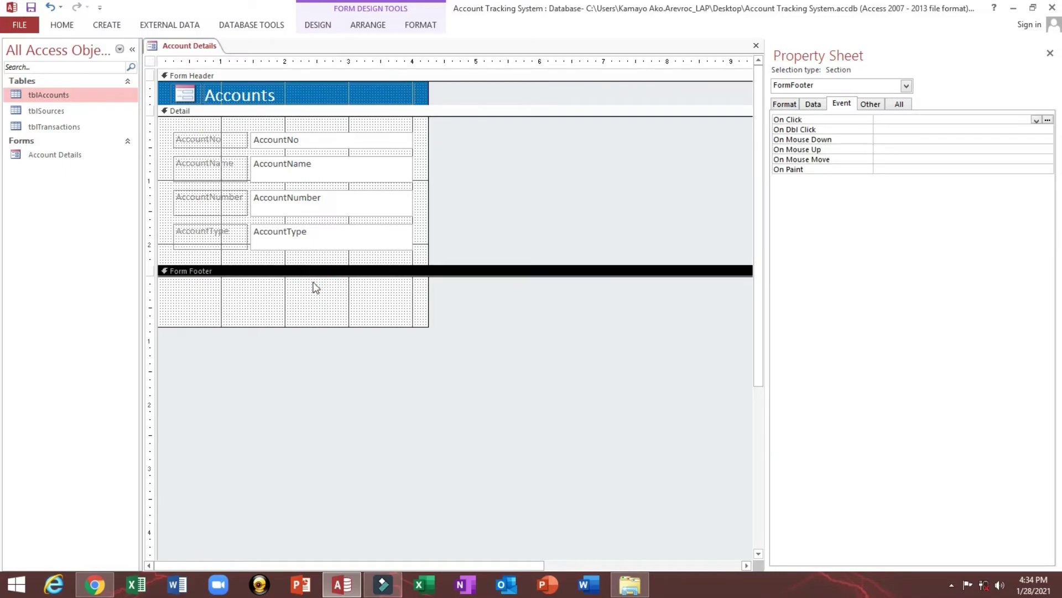
left_click(313, 283)
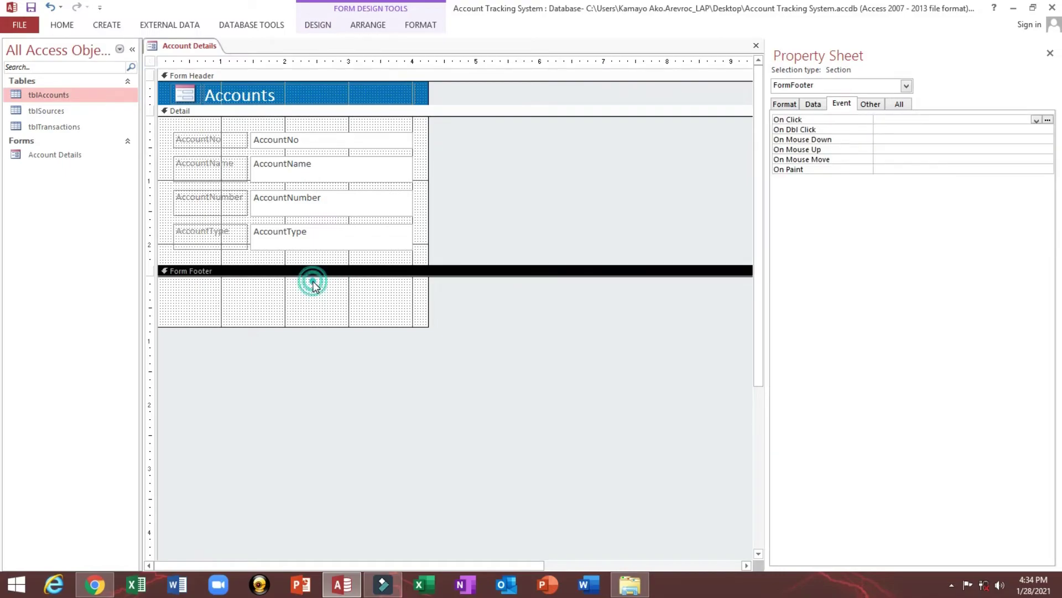
Step: Draw a command button in the Form Footer, cancelling the button wizard
left_click(315, 27)
left_click(215, 57)
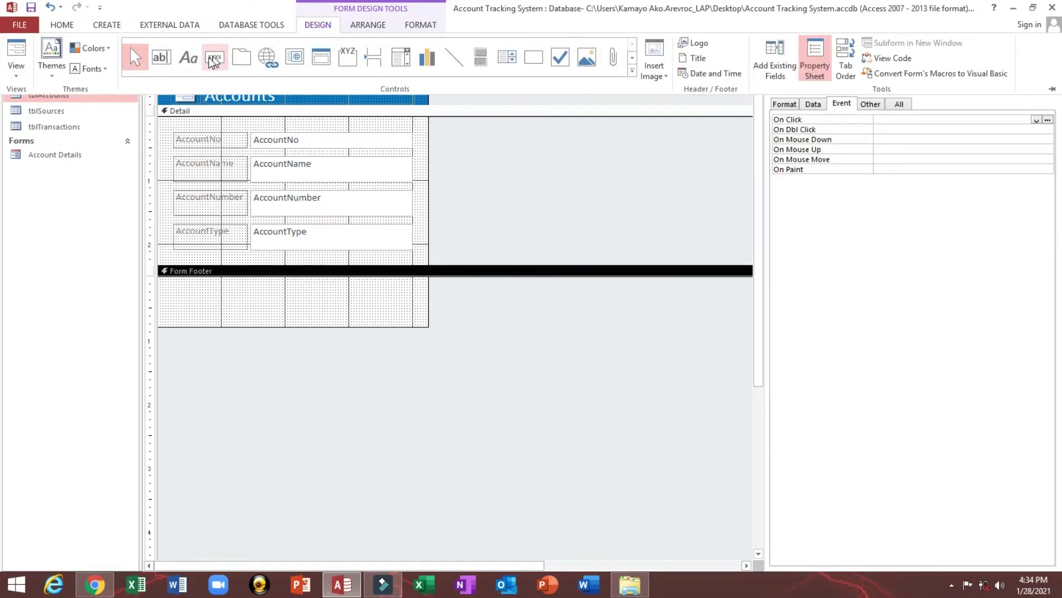
left_click(364, 298)
left_click_drag(367, 281, 413, 299)
left_click(476, 313)
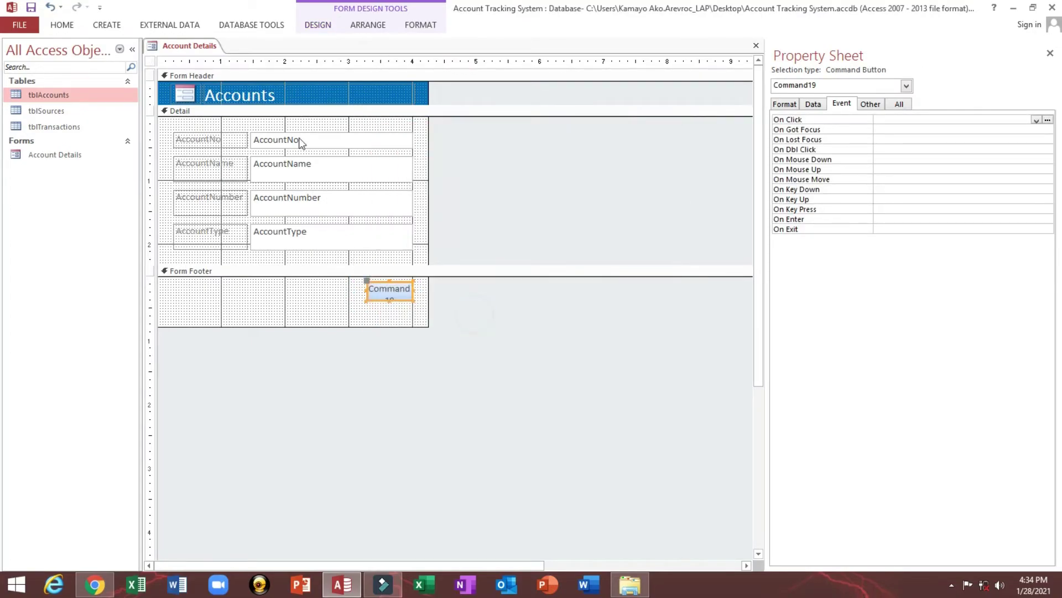
left_click(329, 25)
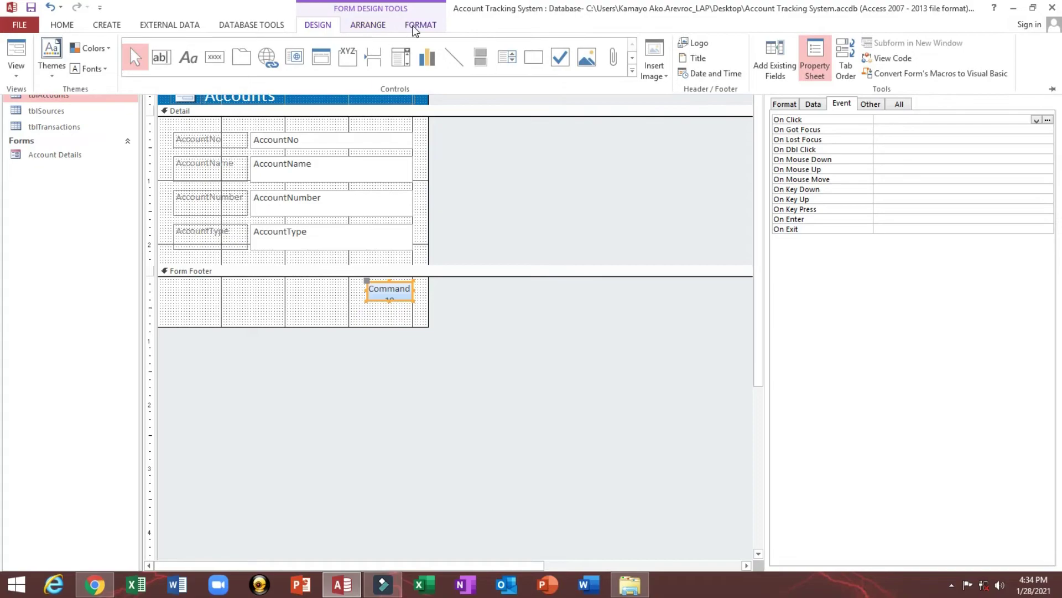
left_click(419, 28)
left_click(463, 65)
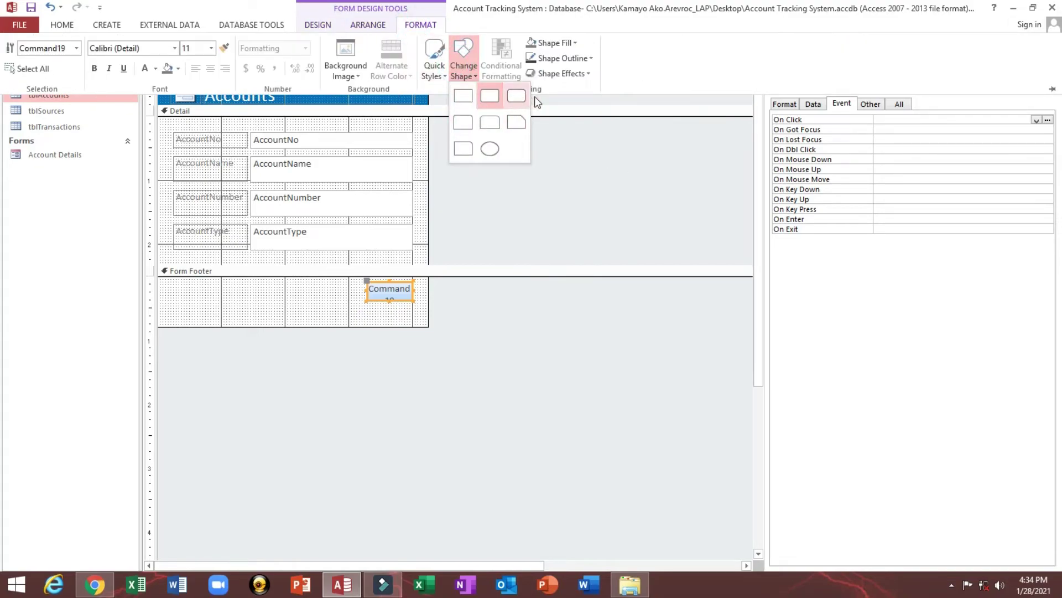
Step: Give the button a rounded shape and the blue Accent 5 quick style
left_click(520, 98)
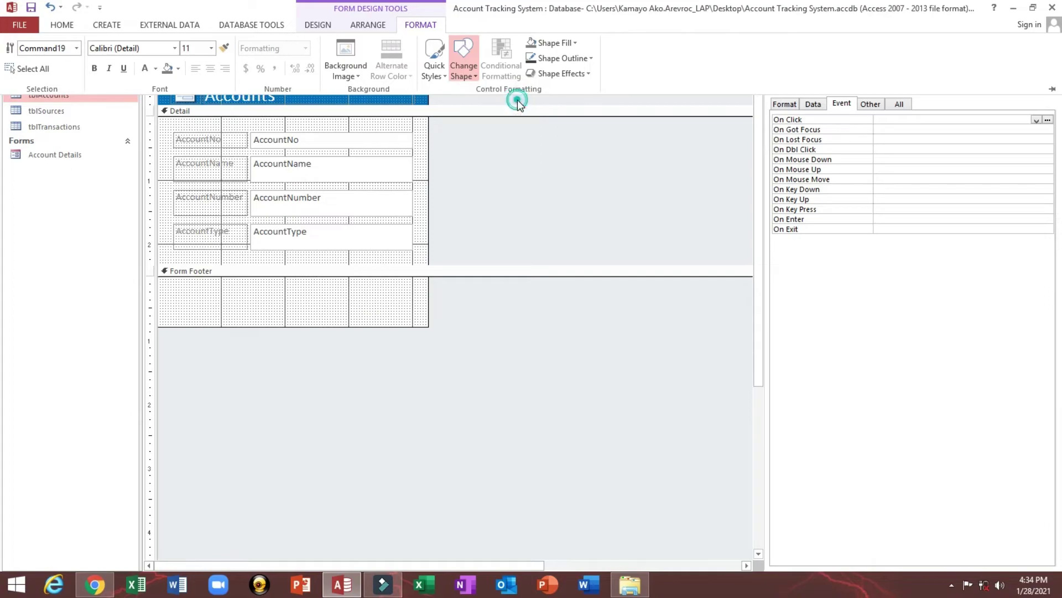
left_click(435, 68)
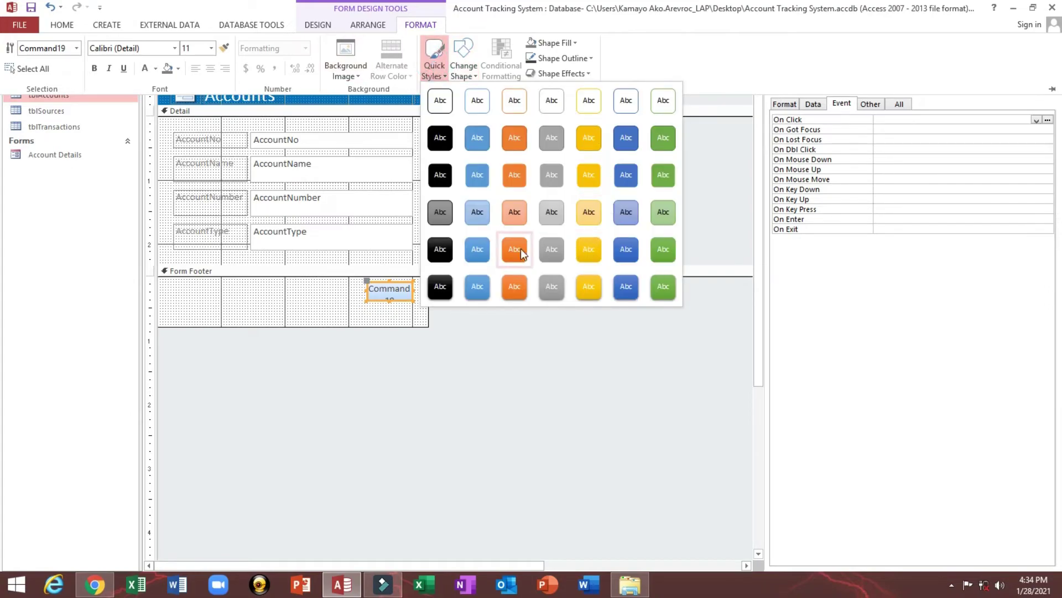
left_click(626, 250)
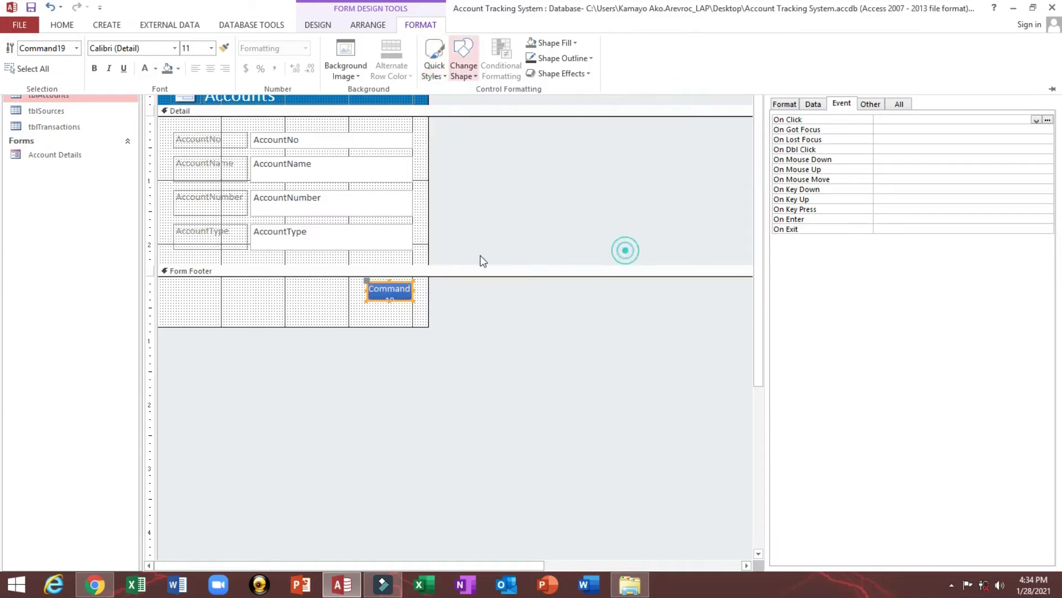
left_click(282, 308)
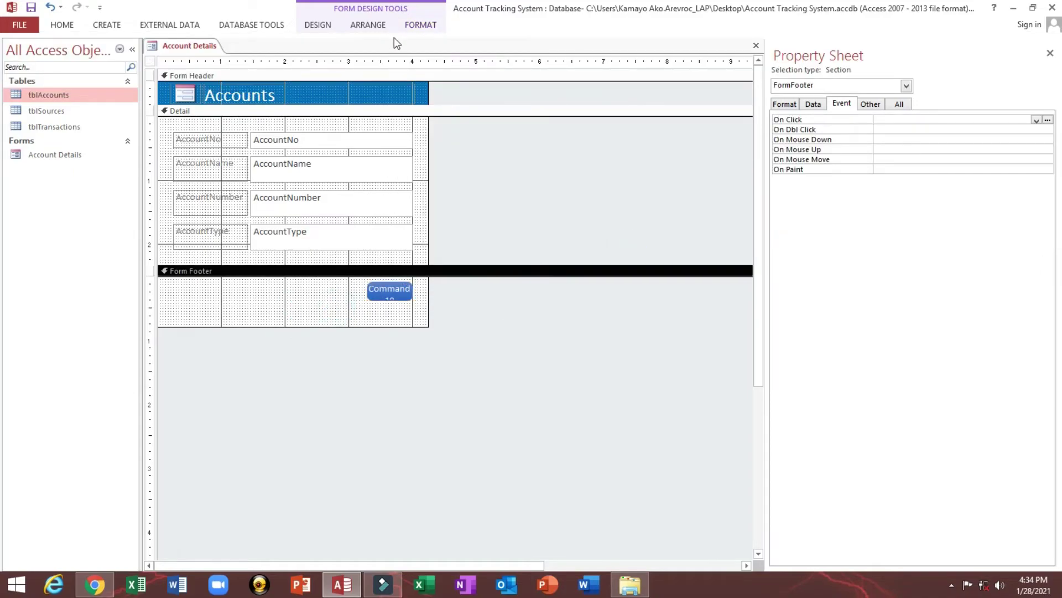
Step: Copy the header's #0072BC Back Color into the Command19 button's Back Color
left_click(425, 102)
left_click(785, 104)
left_click(934, 139)
key("ctrl+c")
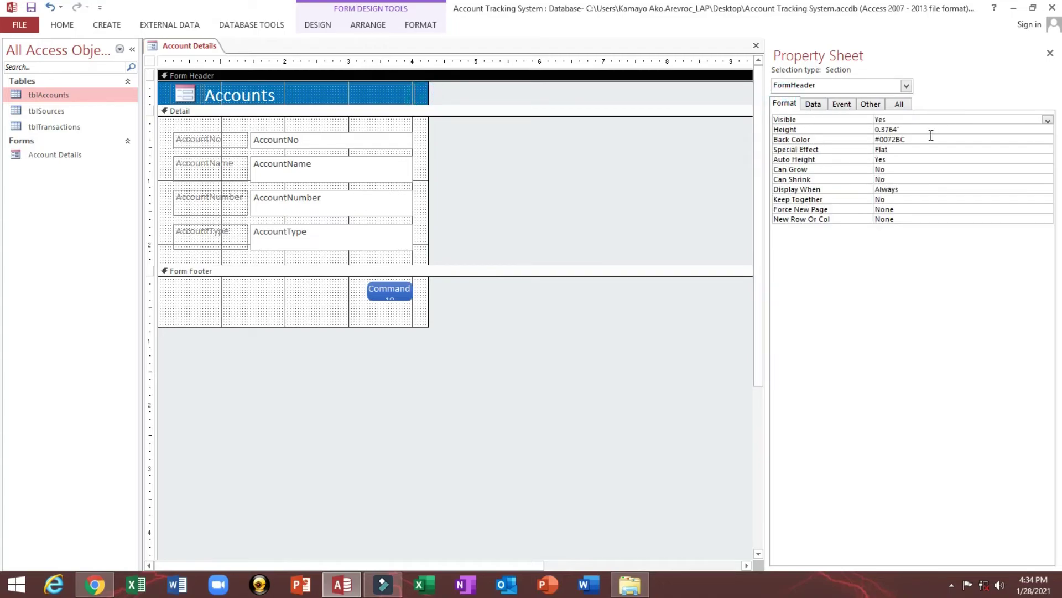
left_click_drag(299, 296, 468, 294)
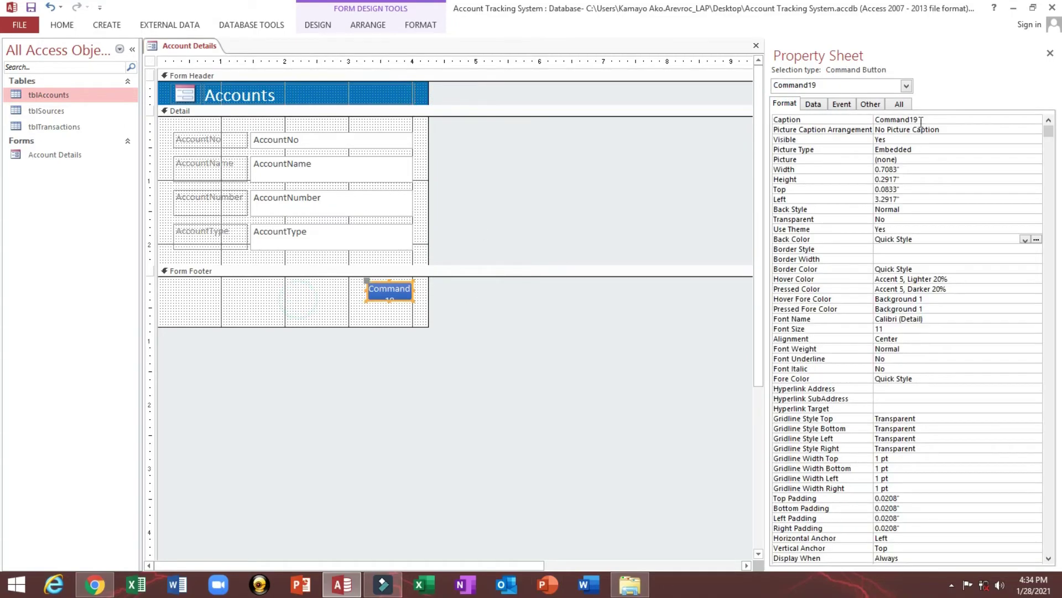
left_click(797, 240)
key("ctrl+v")
key("Return")
left_click(302, 309)
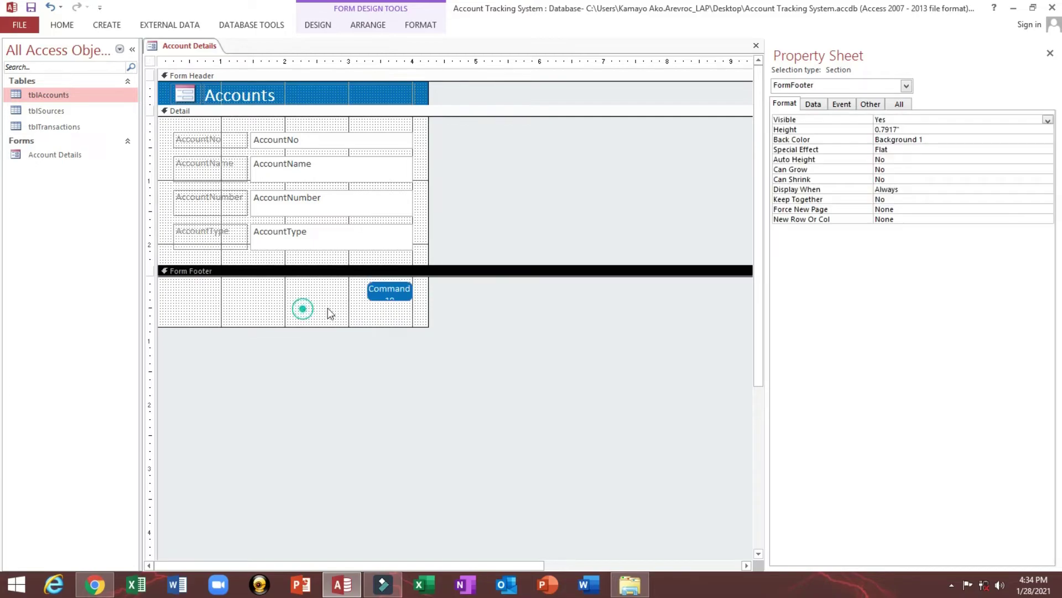
Step: Reapply the rounded shape to the Command19 button
left_click(381, 292)
left_click(421, 25)
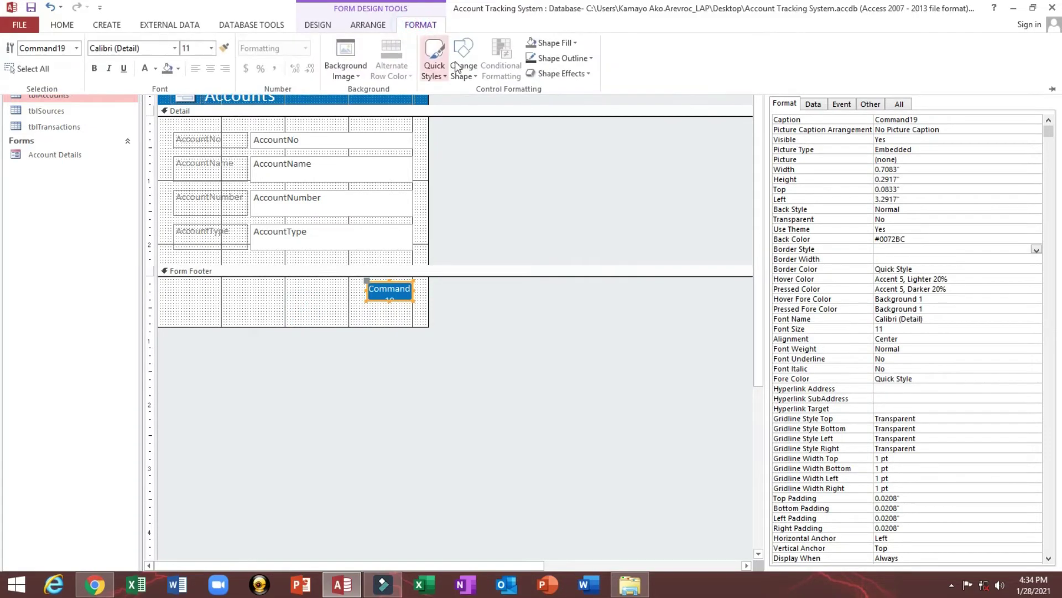
left_click(464, 58)
left_click(494, 95)
left_click(334, 297)
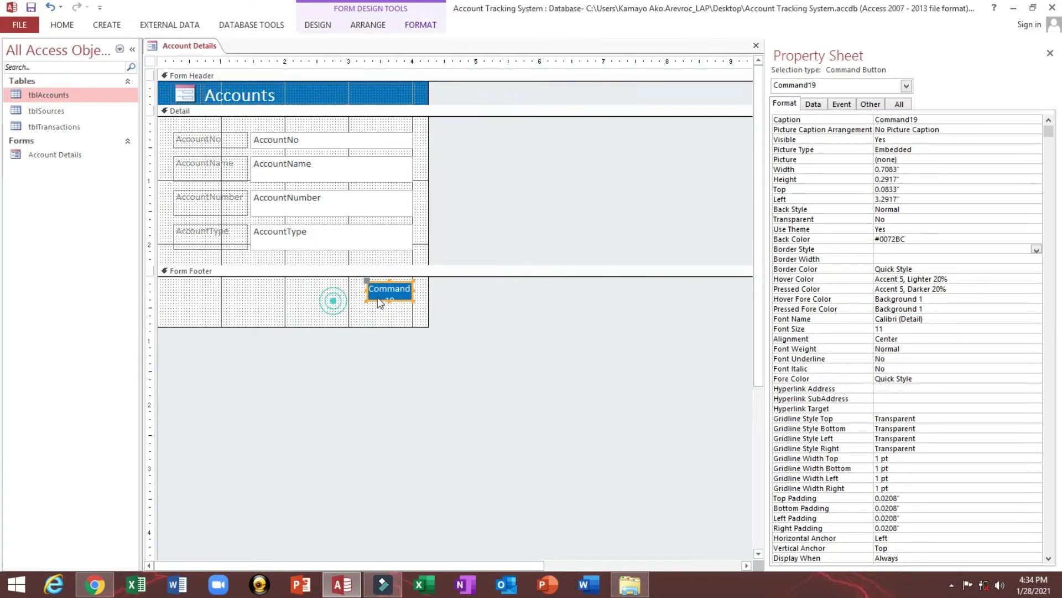
left_click(340, 300)
left_click(374, 293)
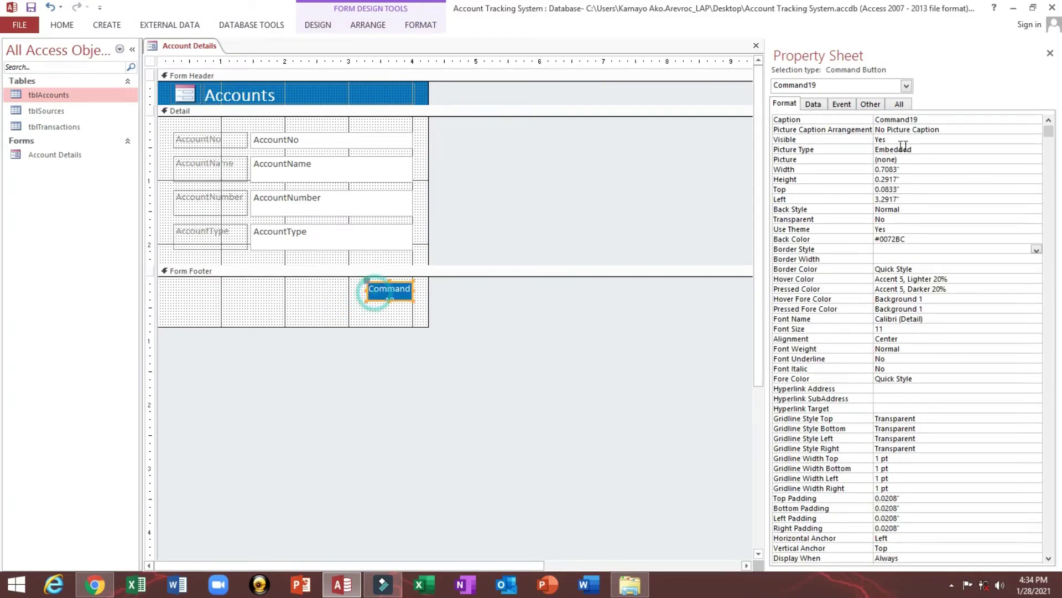
Step: Change the footer button's Caption to Save
double_click(932, 119)
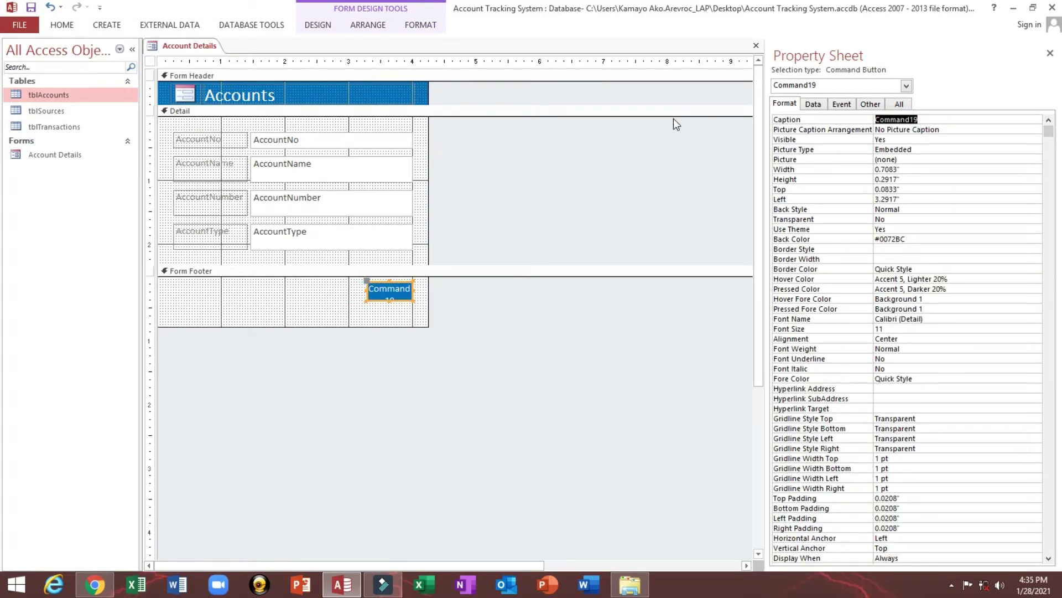
type("Save")
key("Return")
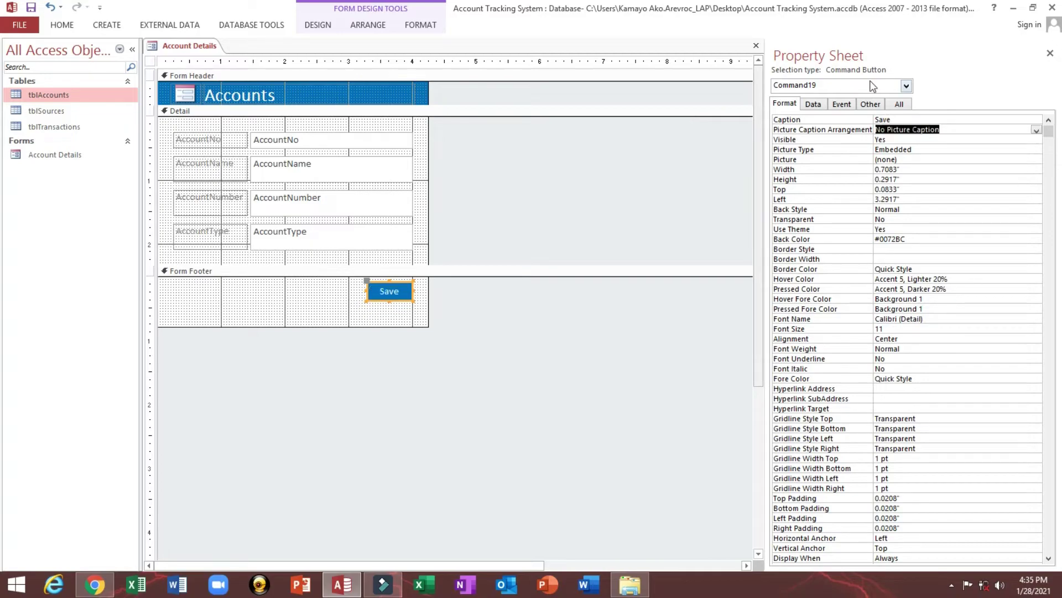
Step: Name the button cmdSave and set its On Click event to [Event Procedure]
left_click(893, 105)
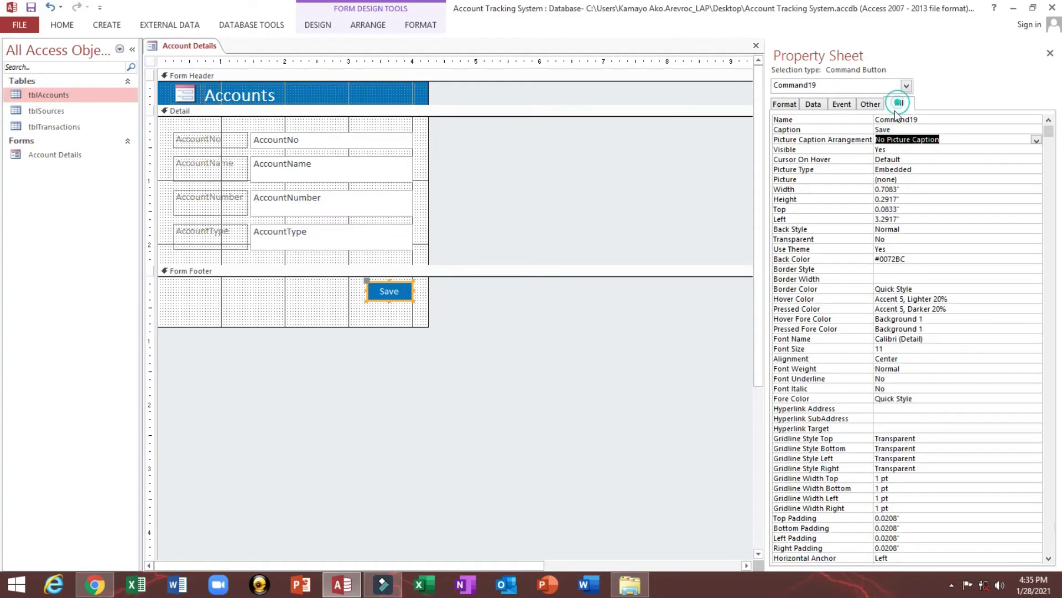
double_click(935, 120)
type("cmdSave")
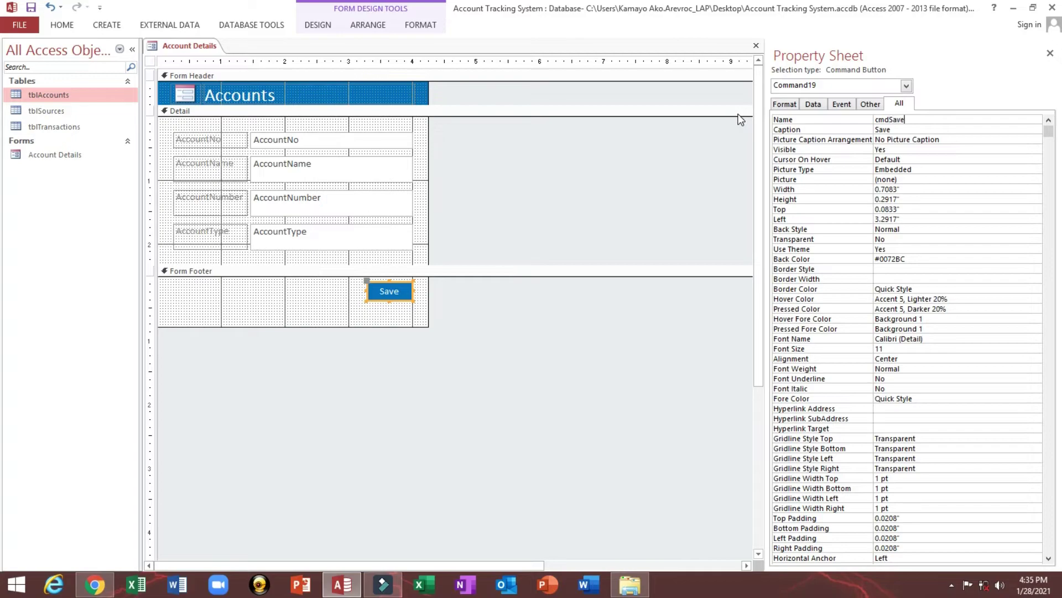
key("Return")
left_click(841, 104)
left_click(1037, 120)
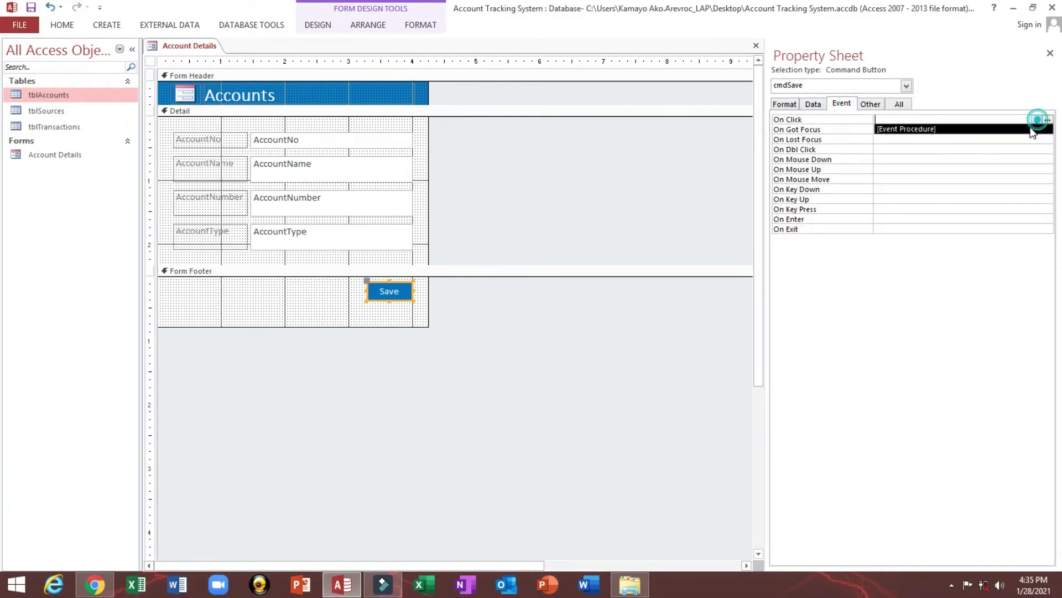
Step: Set the Save button's On Click to an event procedure and add DoCmd.Save to cmdSave_Click
left_click(1030, 128)
left_click(1047, 119)
type("do")
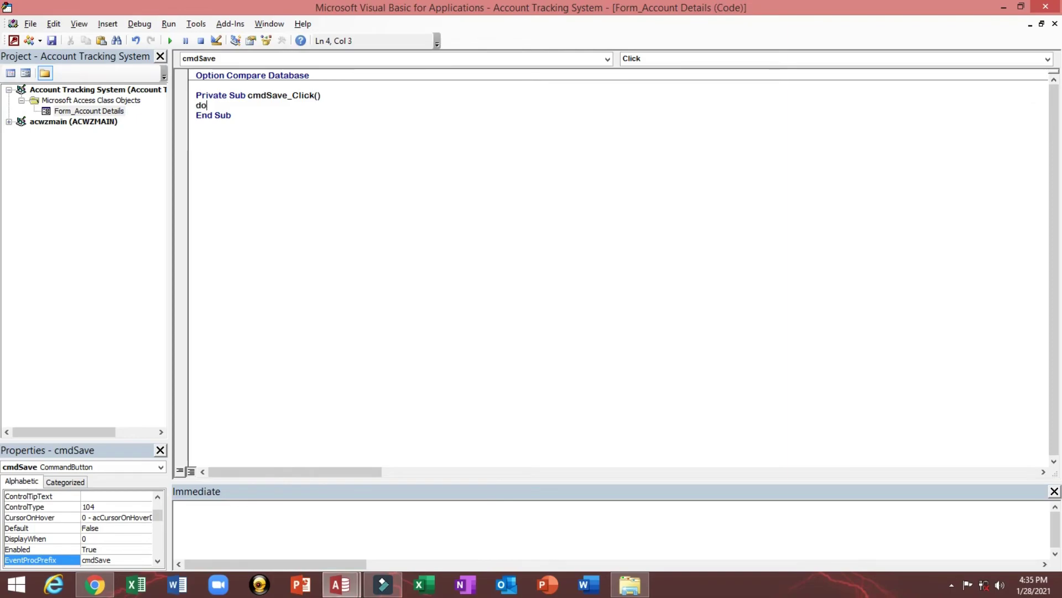
type("cmd.sav")
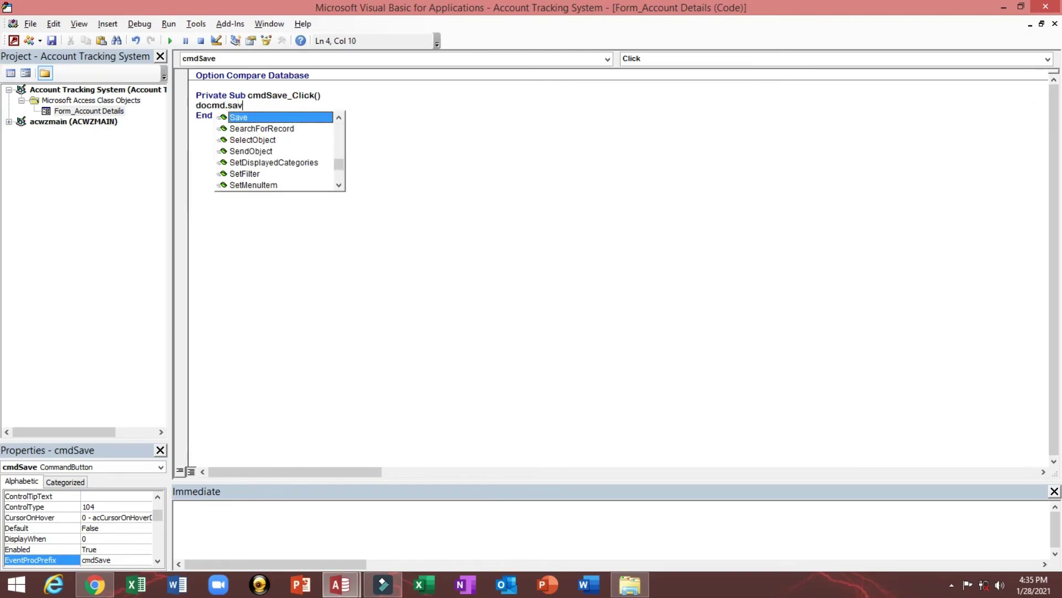
key("Tab")
key("Return")
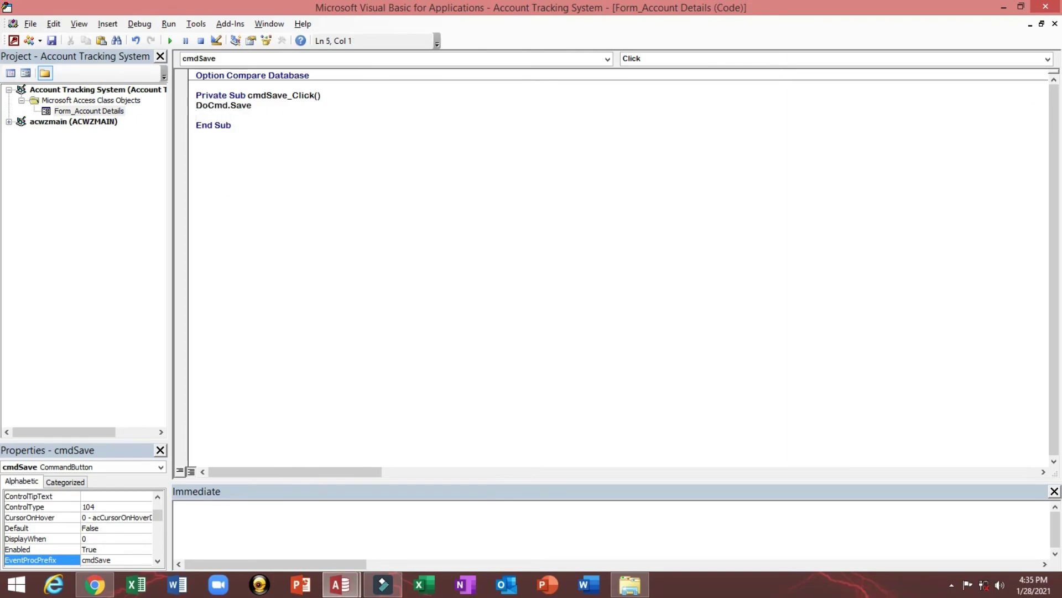
Step: Add the line MsgBox "Successfully Save", vbInformation, "Saved" below DoCmd.Save
type("MsgBox \"")
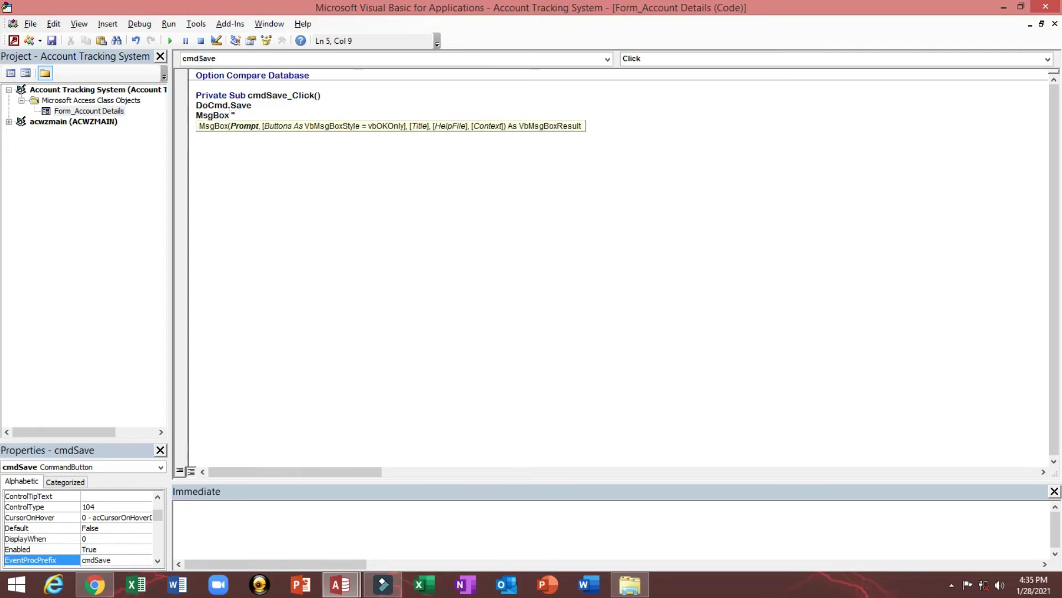
type("Successfully Save\",")
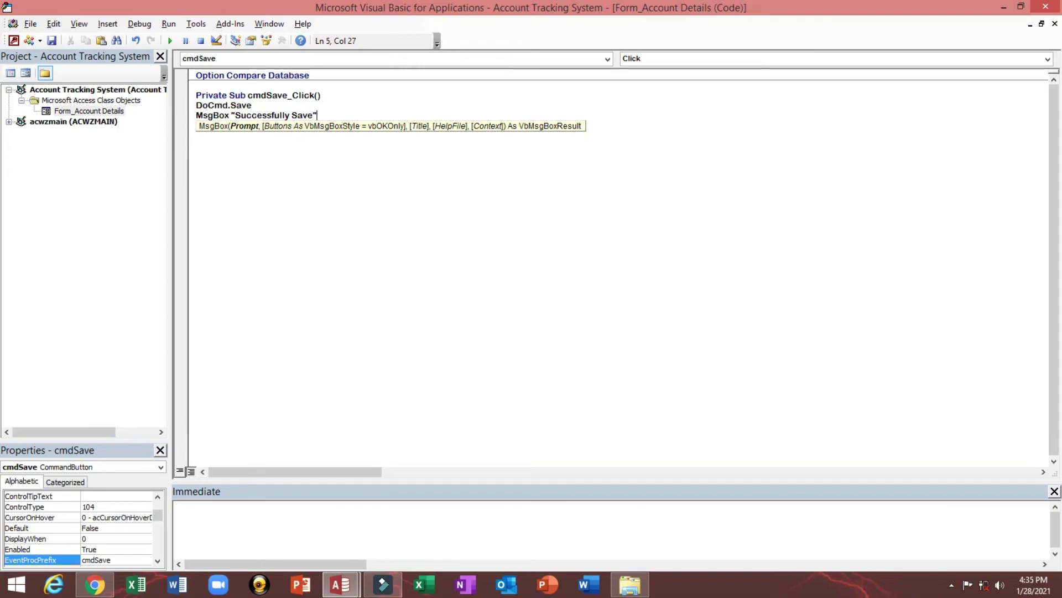
key("Down")
key("Down")
key("Down")
key("Down")
key("Down")
key("Down")
key("Down")
key("Down")
key("Down")
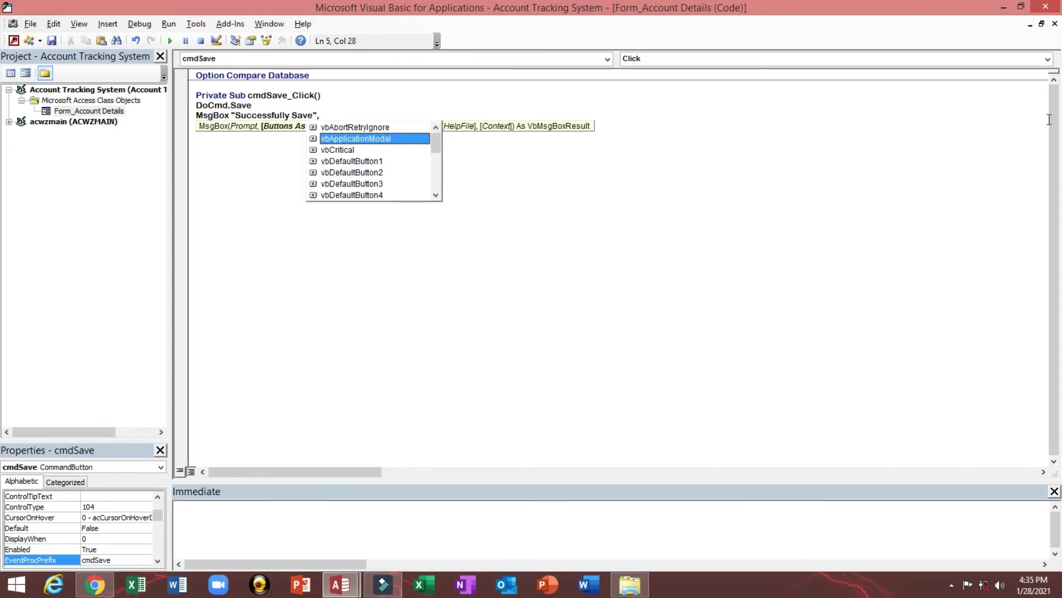
key("Up")
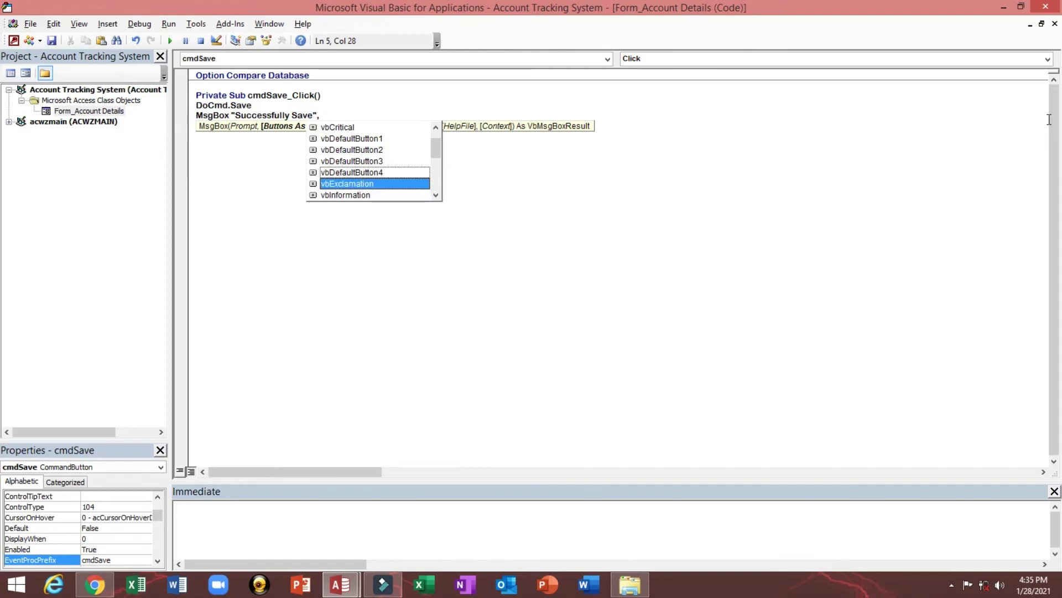
key("Down")
key("Tab")
type(", ")
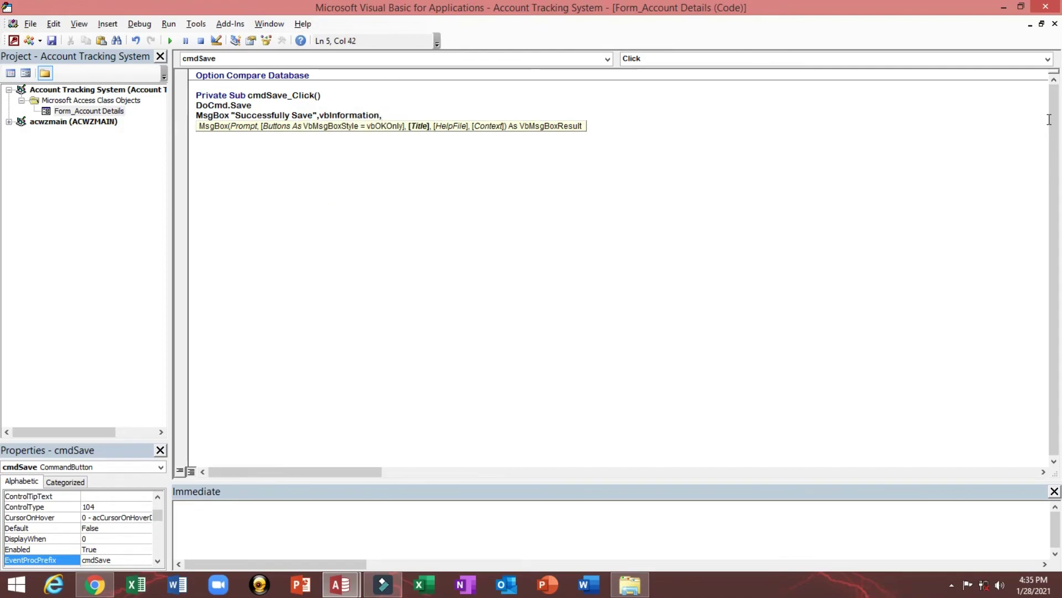
type("\"Save")
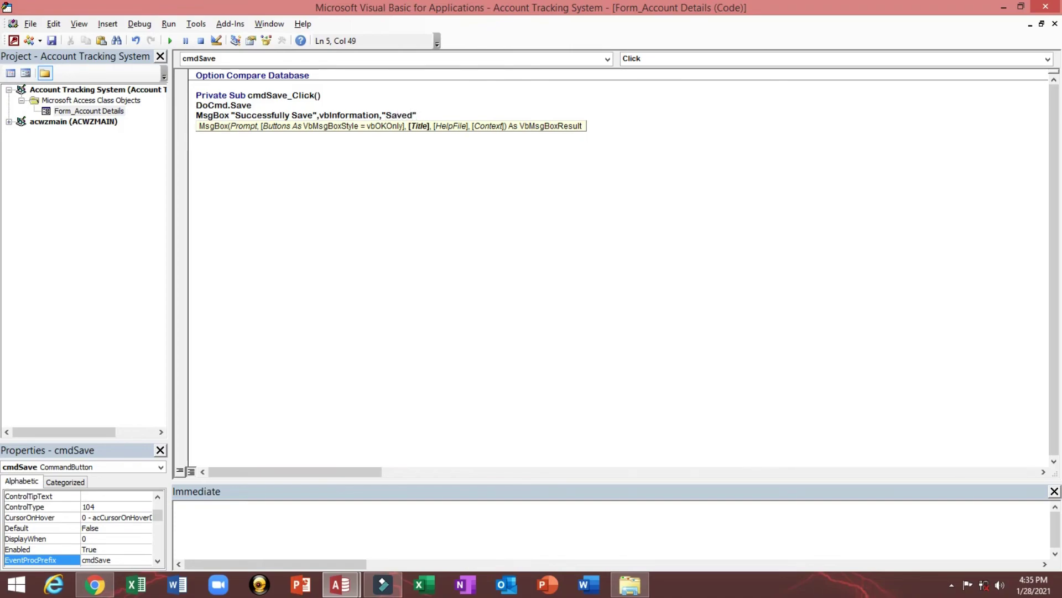
type("d\"")
key("Return")
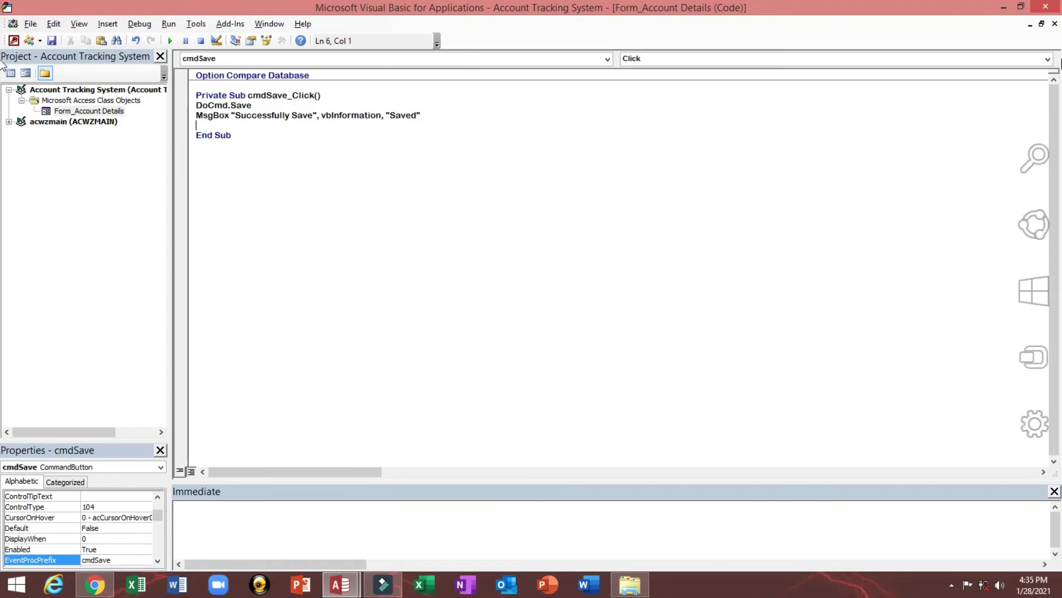
Step: Return to form design and duplicate the Save button, placing the copy to its left
left_click(1046, 7)
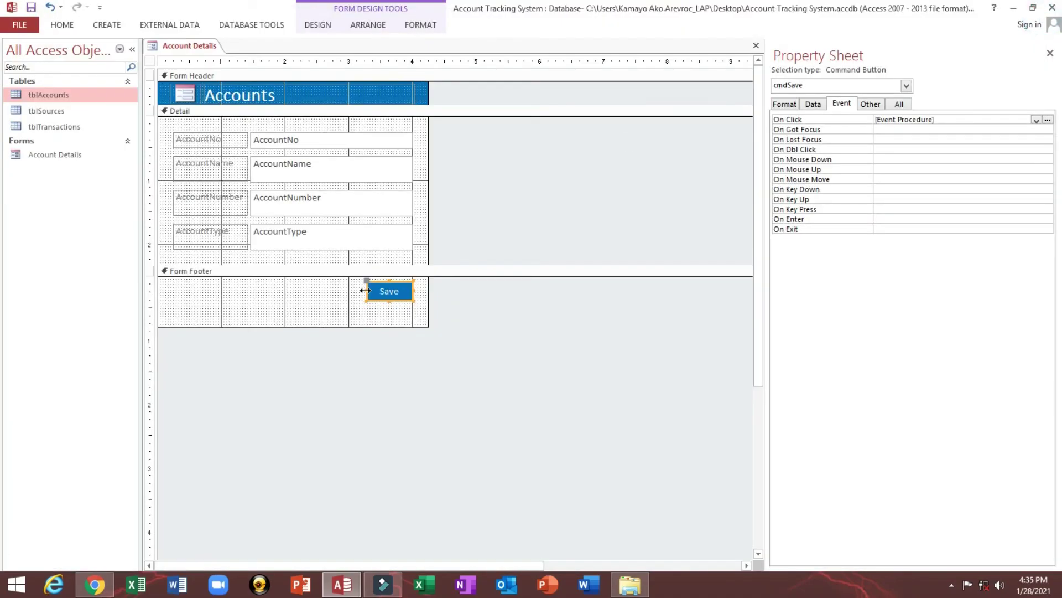
left_click(327, 289)
left_click(382, 299)
key("ctrl+c")
key("ctrl+v")
left_click_drag(401, 307, 351, 285)
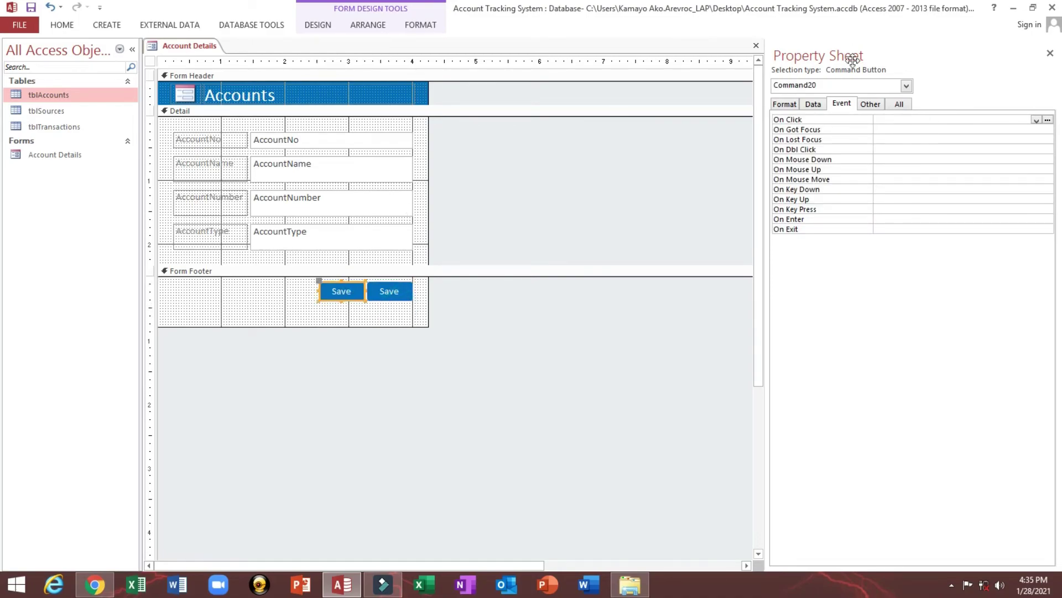
Step: Name the copied button cmdNew and give it the caption New
left_click(868, 104)
double_click(939, 116)
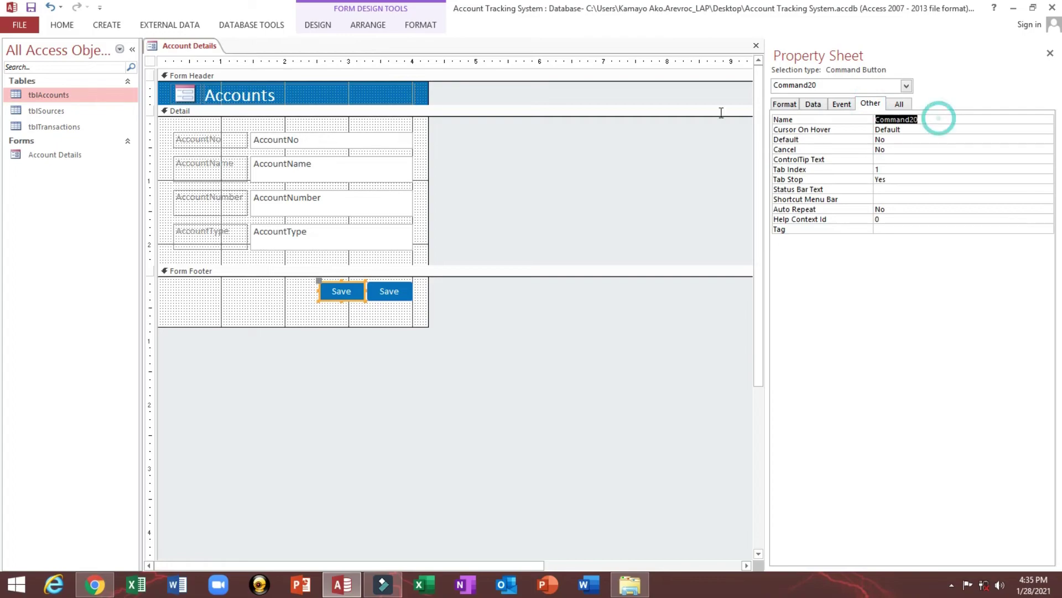
type("cmdNew")
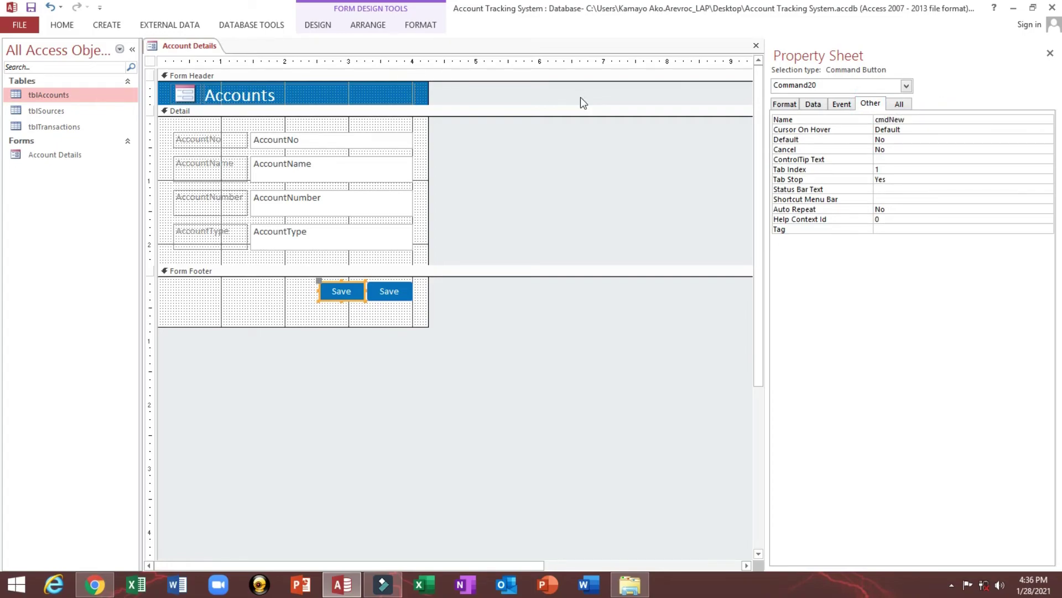
key("Return")
left_click(784, 103)
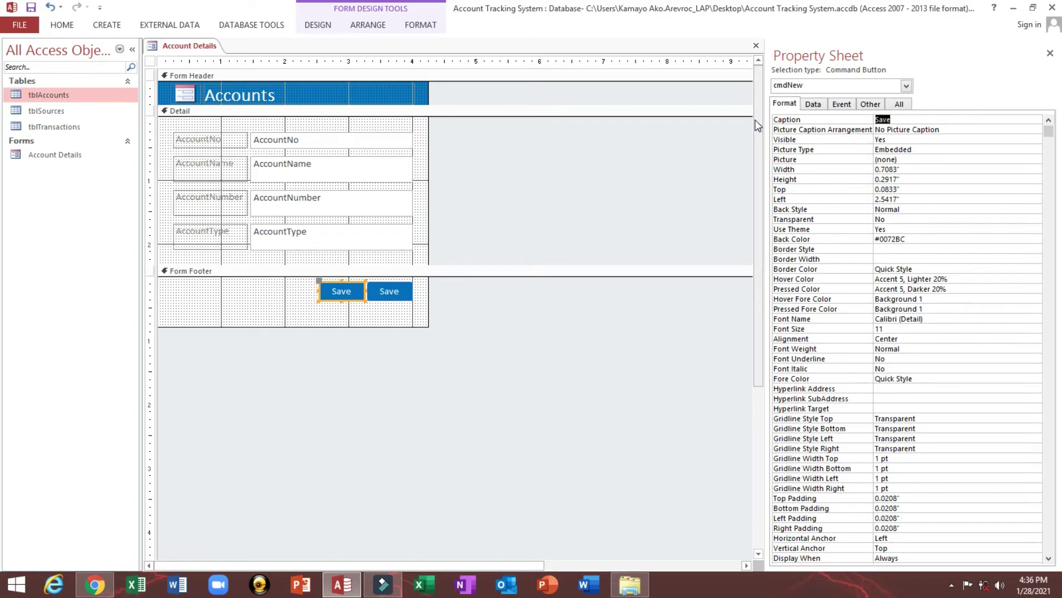
type("New")
key("Return")
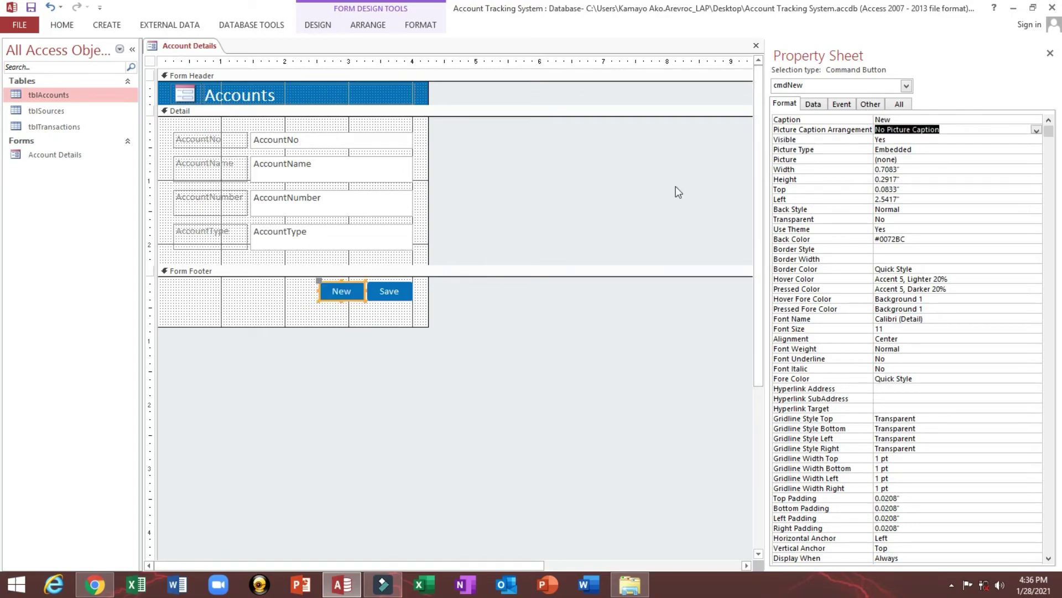
Step: Change the New button's caption to &New
left_click(334, 294)
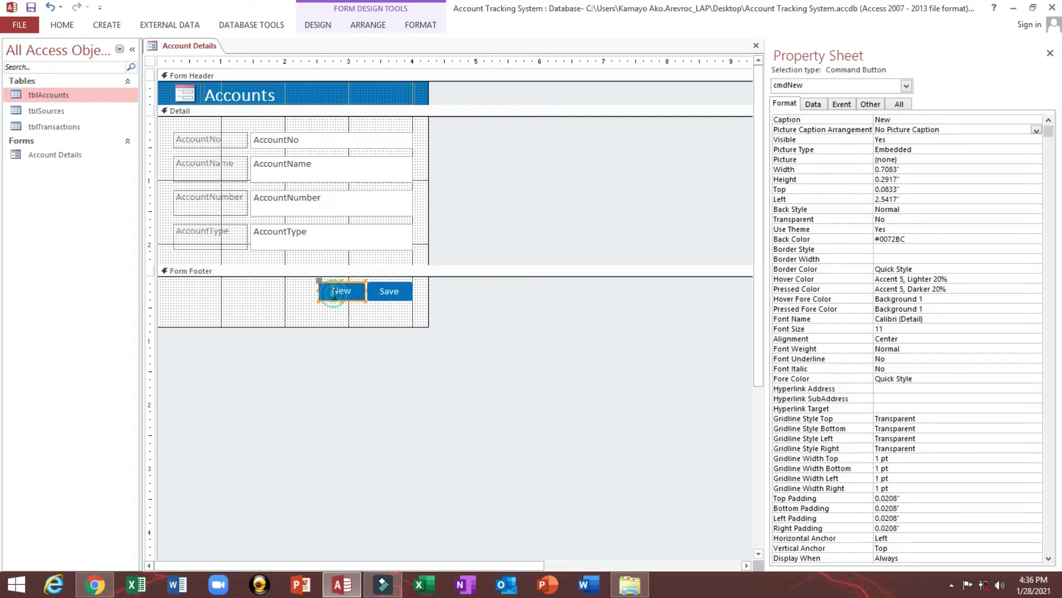
left_click(274, 299)
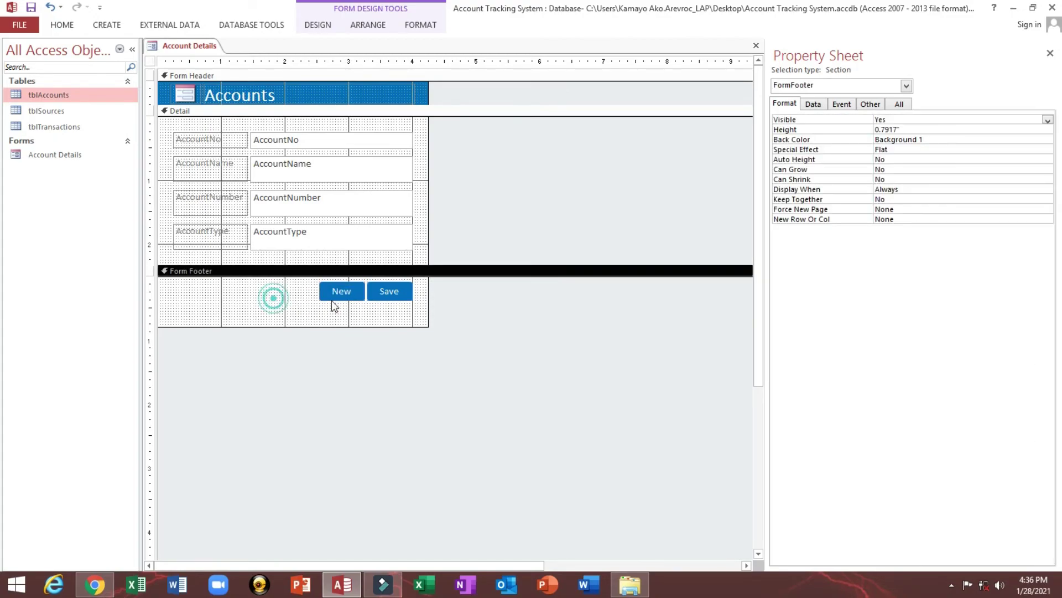
left_click(332, 291)
left_click(331, 292)
left_click_drag(330, 291, 336, 292)
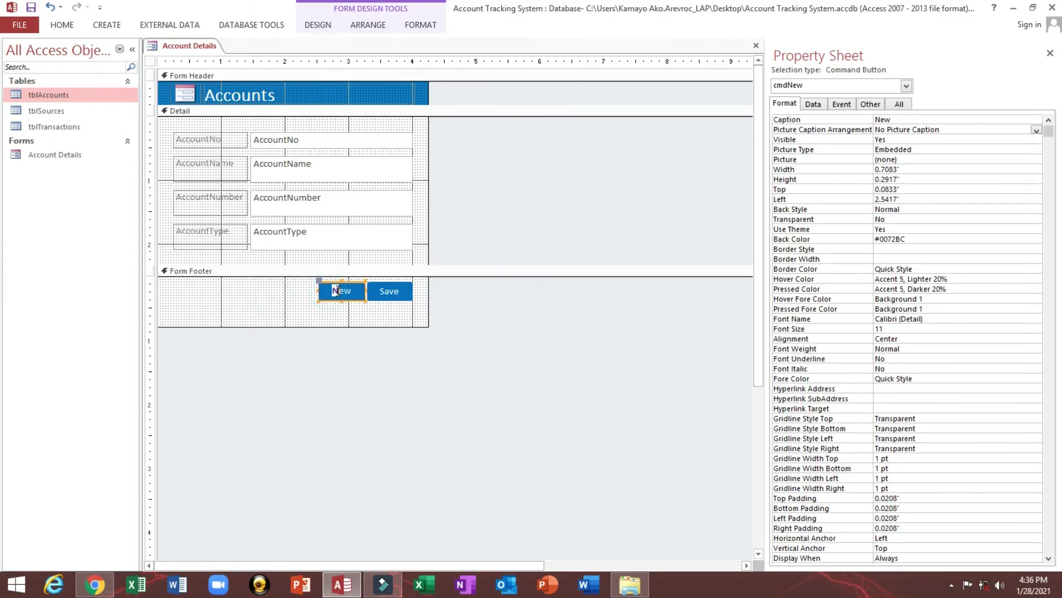
left_click(308, 304)
left_click(334, 301)
left_click(877, 121)
type("&")
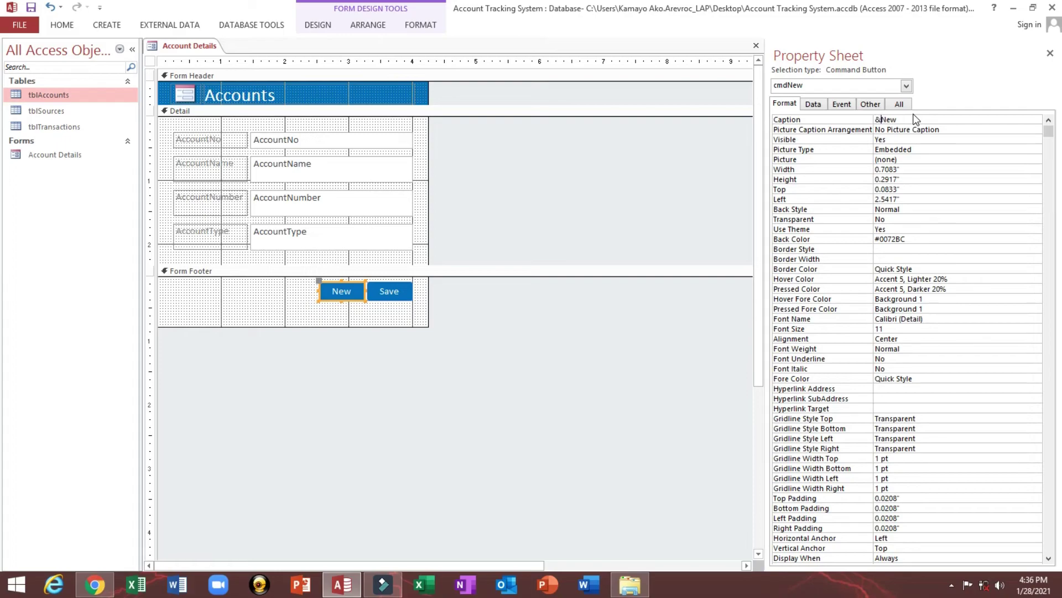
key("Return")
Step: Change the Save button's caption to &Save
left_click(366, 321)
left_click(380, 290)
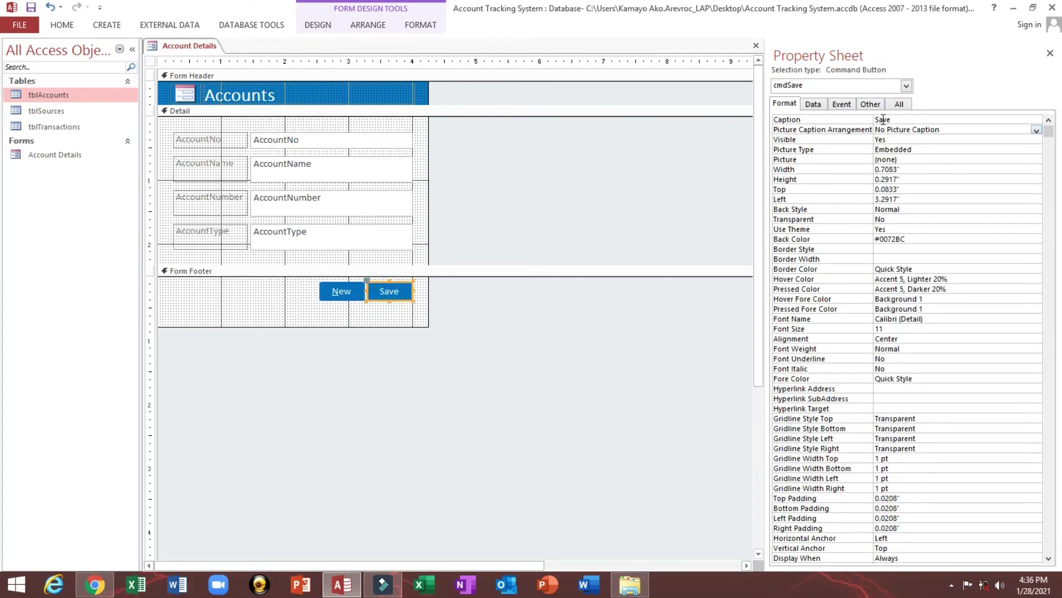
left_click(882, 118)
left_click(884, 119)
type("&")
key("Return")
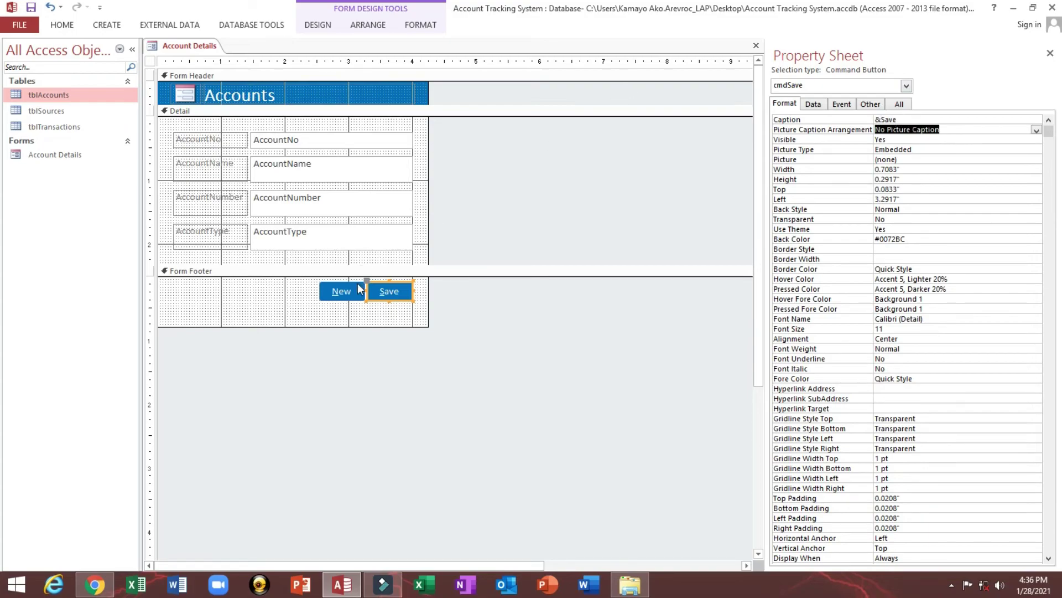
left_click(357, 290)
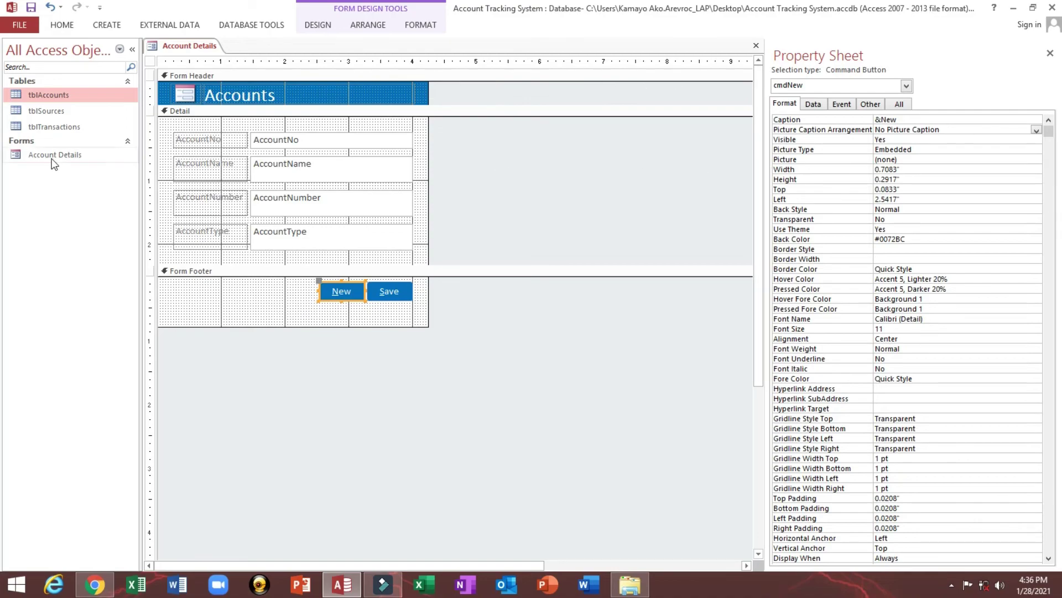
Step: Set the New button's On Click to [Event Procedure] and open its cmdNew_Click code
left_click(840, 104)
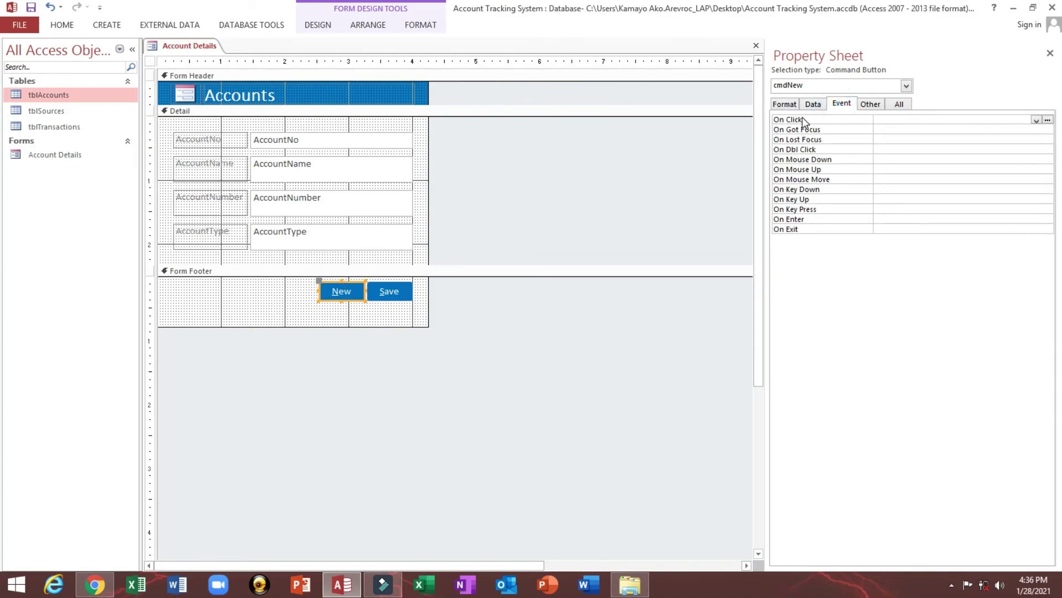
left_click(1036, 120)
left_click(1030, 128)
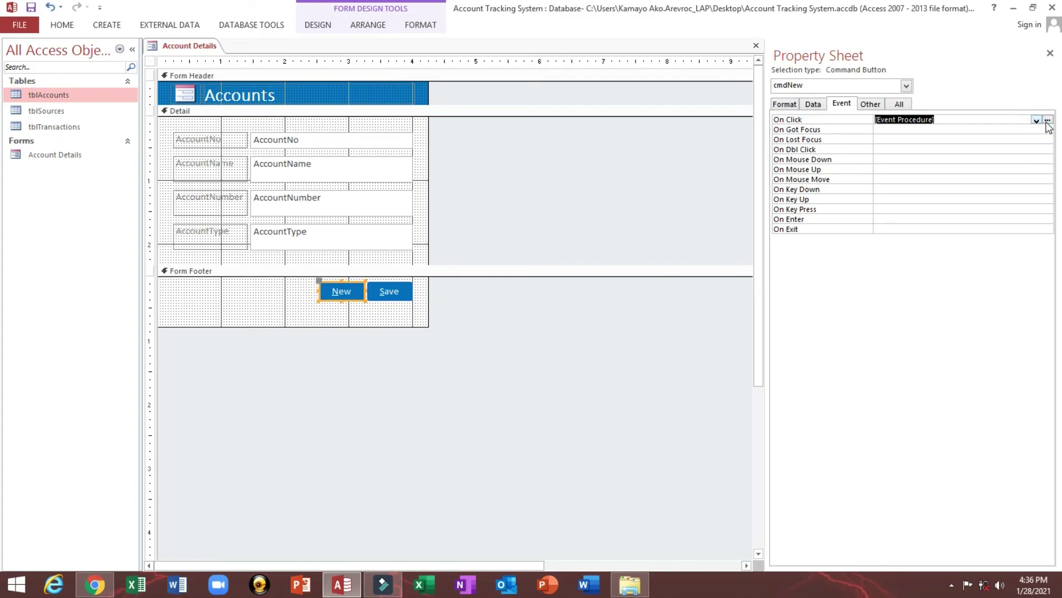
left_click(1047, 121)
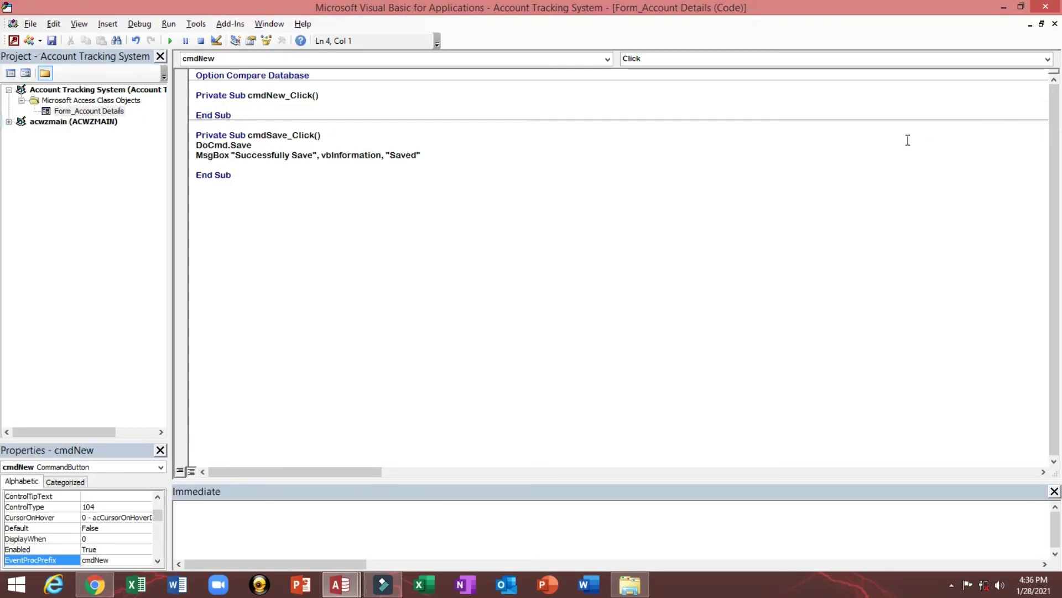
Step: Write DoCmd.GoToRecord , "Account Details", acNewRec in cmdNew_Click
type("docmd")
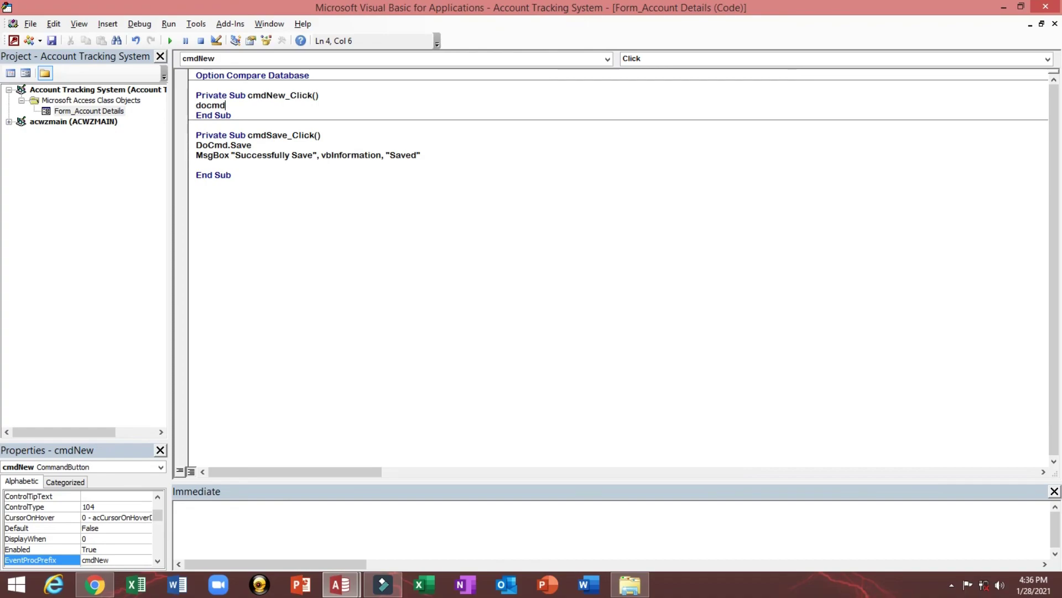
type(".g")
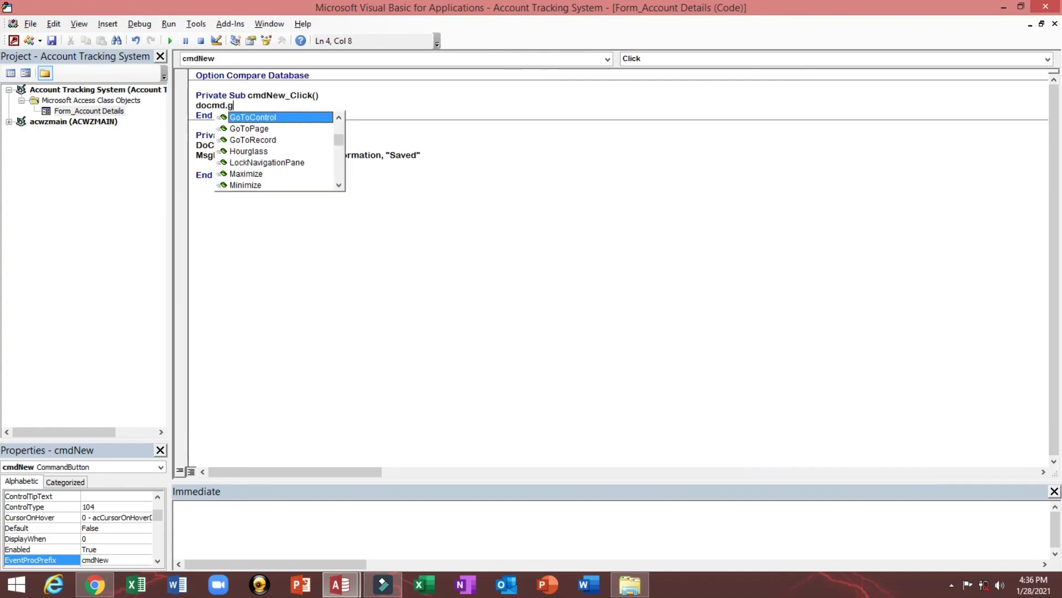
key("Down")
key("Down")
key("Tab")
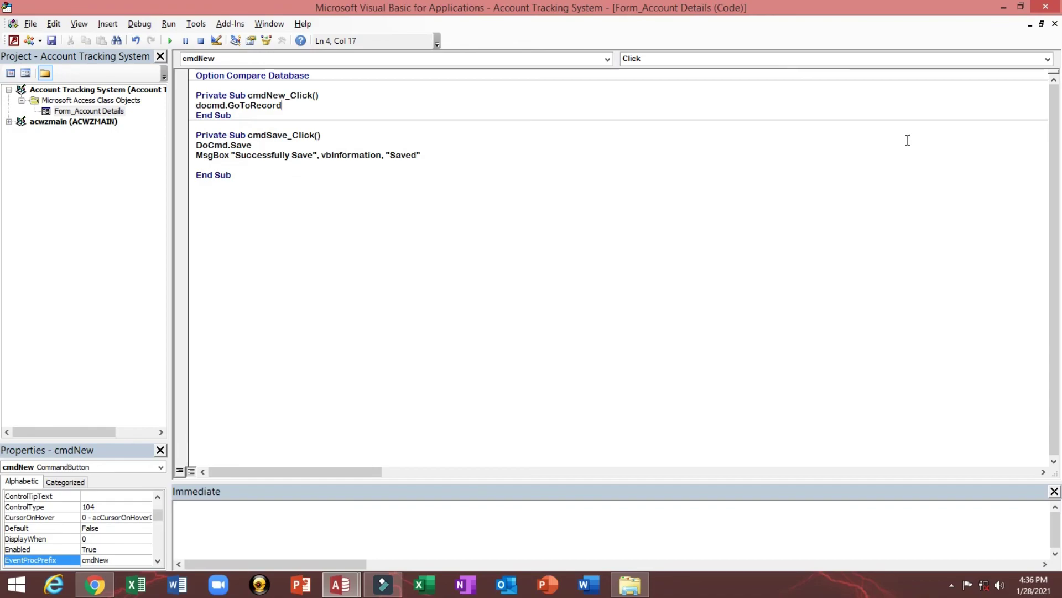
type(",")
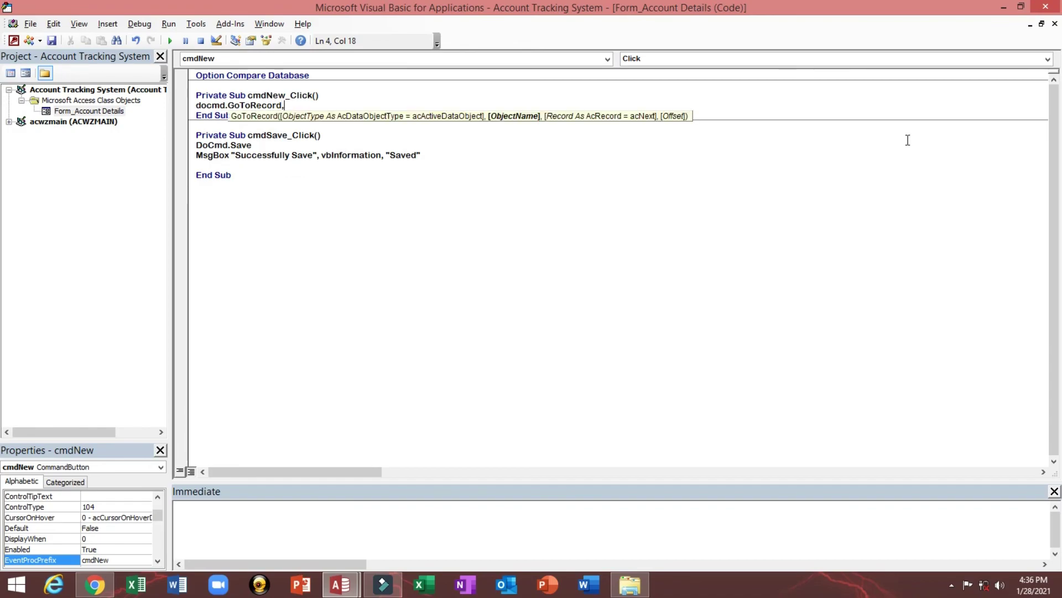
type("\"Account Details\",")
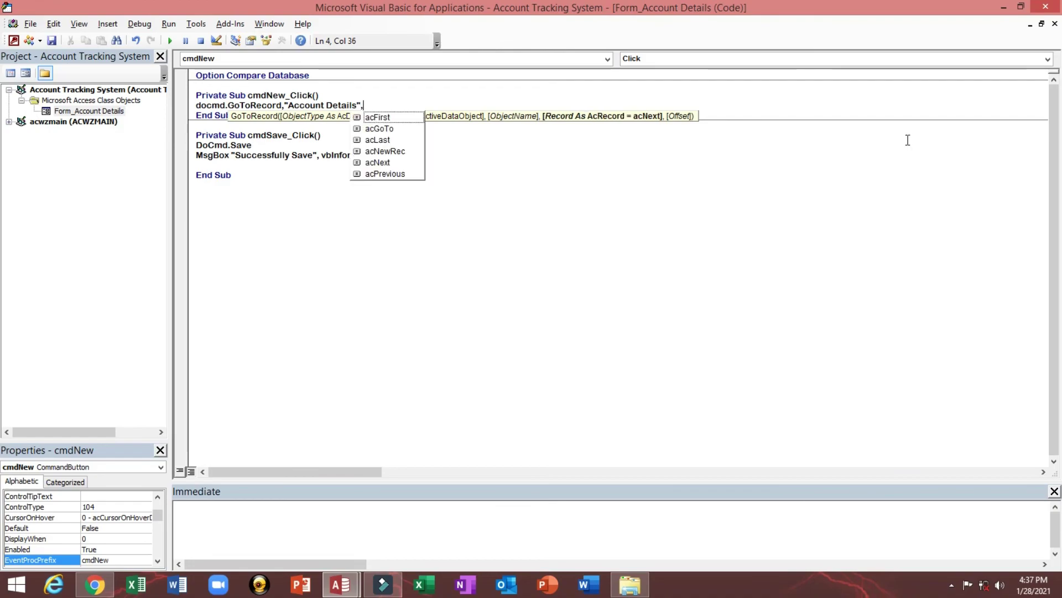
type("ac")
key("Down")
key("Down")
key("Down")
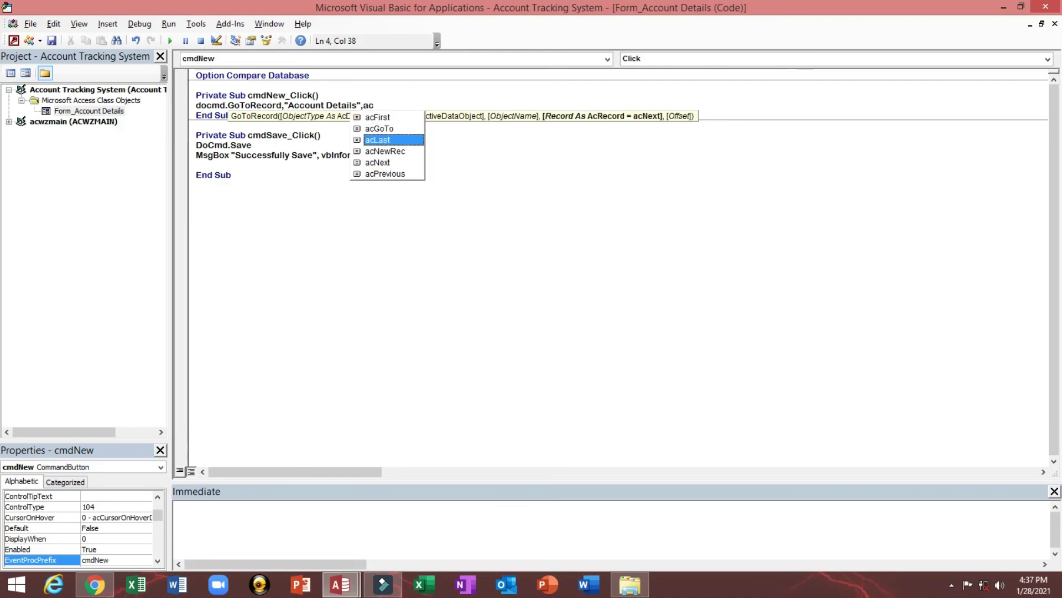
key("Tab")
key("Down")
key("Up")
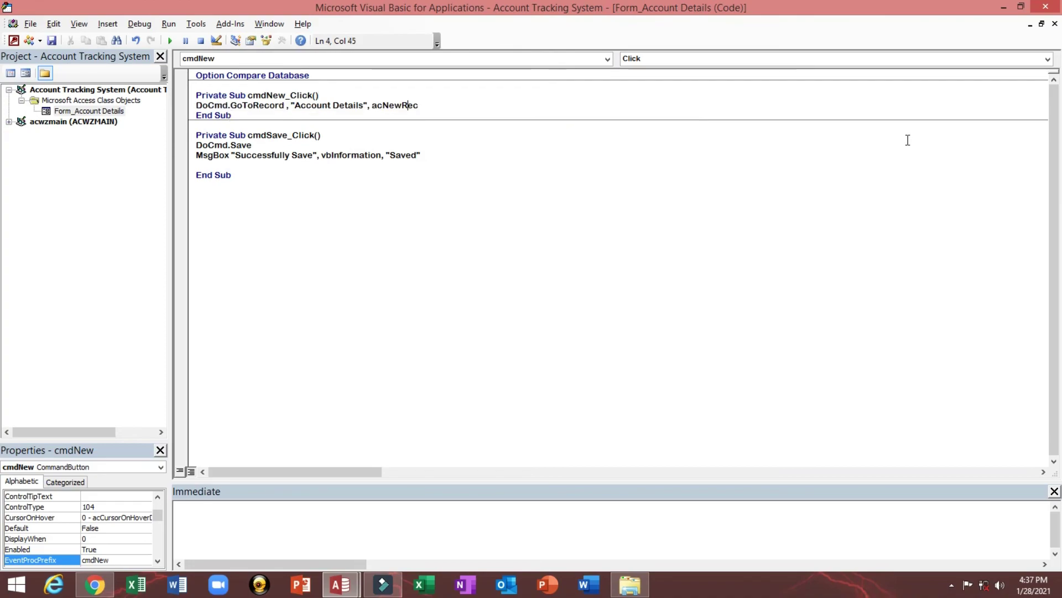